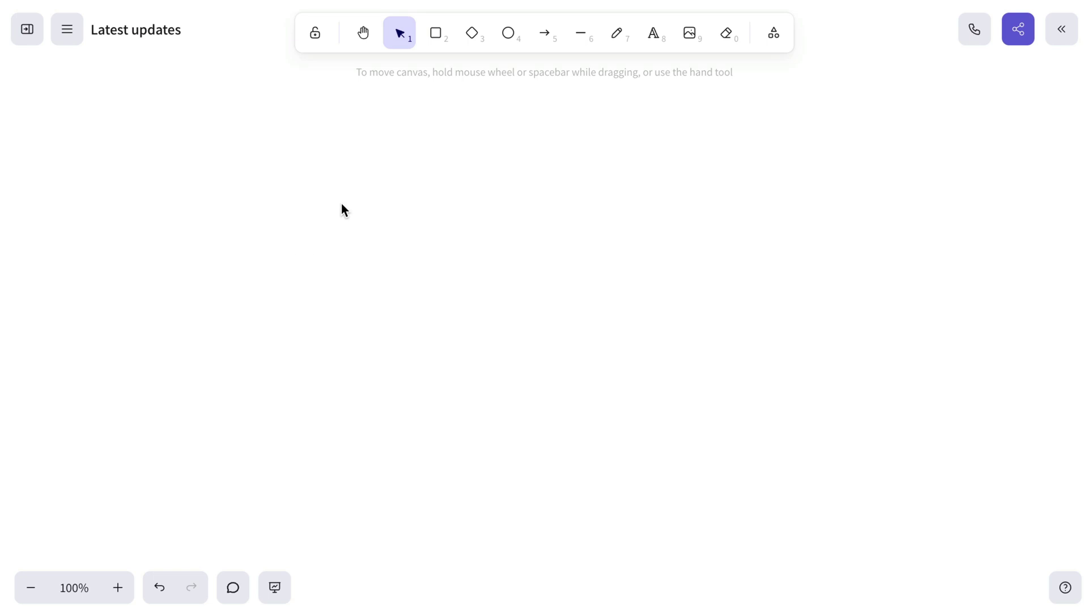
# Draw the first rectangle and label it 'Evening is here!'
pyautogui.click(434, 40)
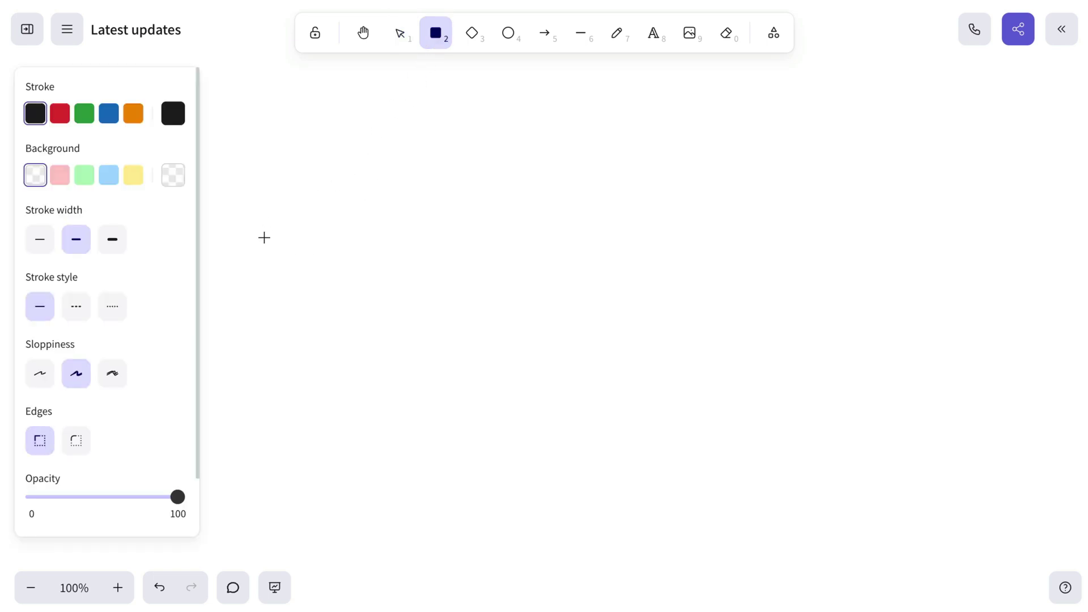
pyautogui.moveTo(355, 284); pyautogui.dragTo(567, 392)
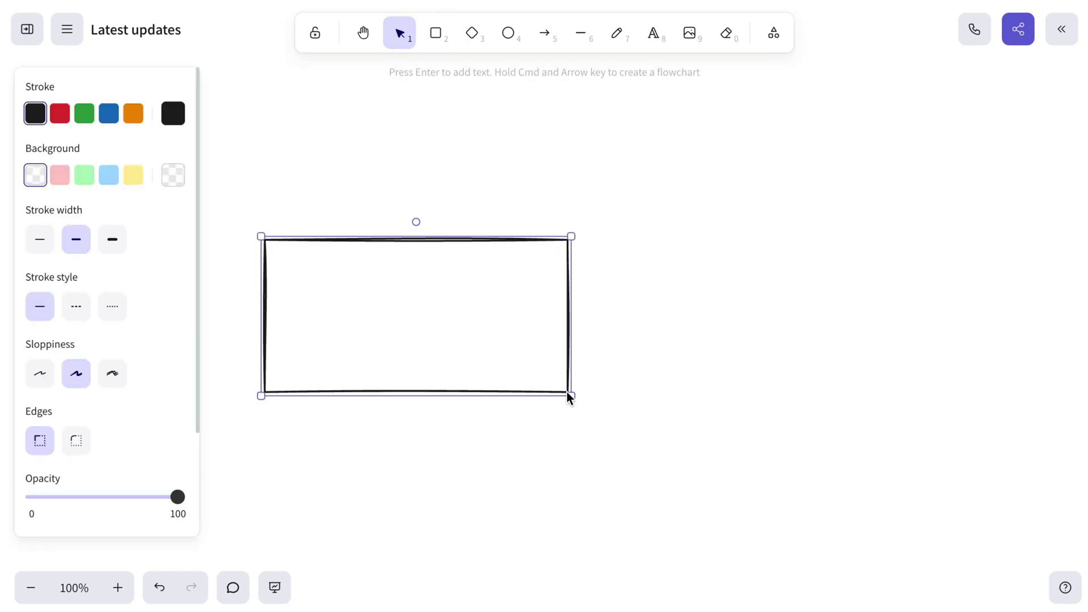
pyautogui.press('Return')
pyautogui.write('Evening is here!')
pyautogui.press('Escape')
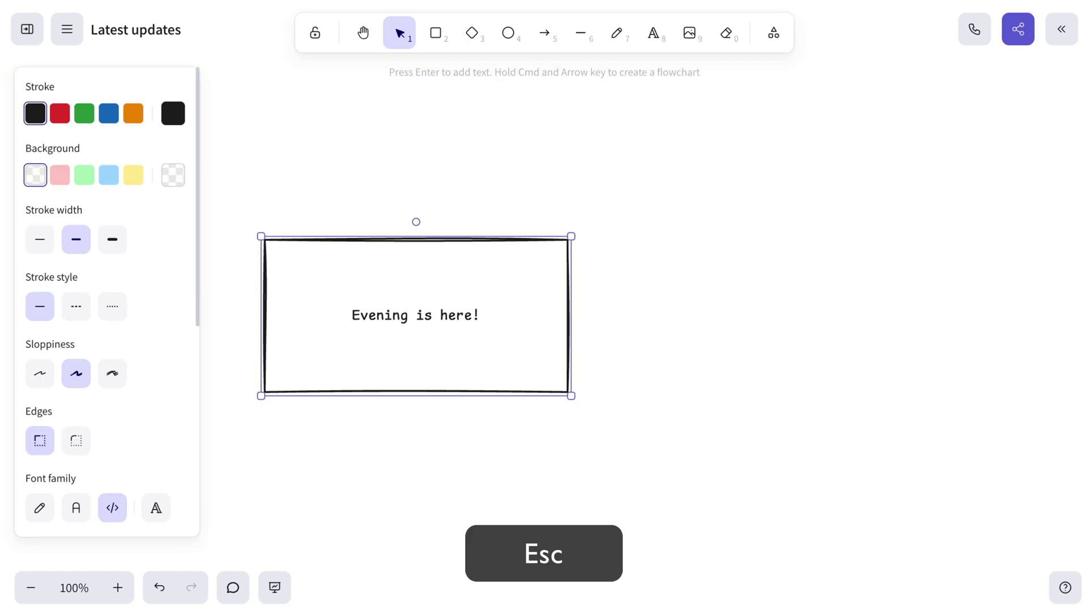
# Add a linked box 'Tired?' to the right of Evening is here!
pyautogui.press('super+Right')
pyautogui.press('Return')
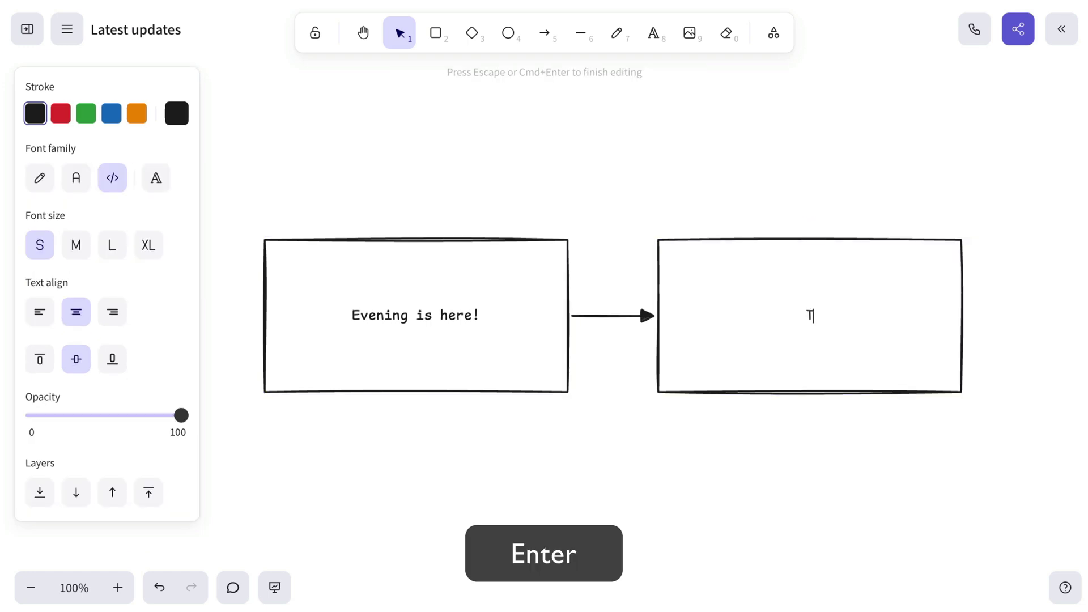
pyautogui.write('Tired?')
pyautogui.press('Escape')
pyautogui.hscroll(5, 544, 306)
pyautogui.scroll(3, 544, 306)
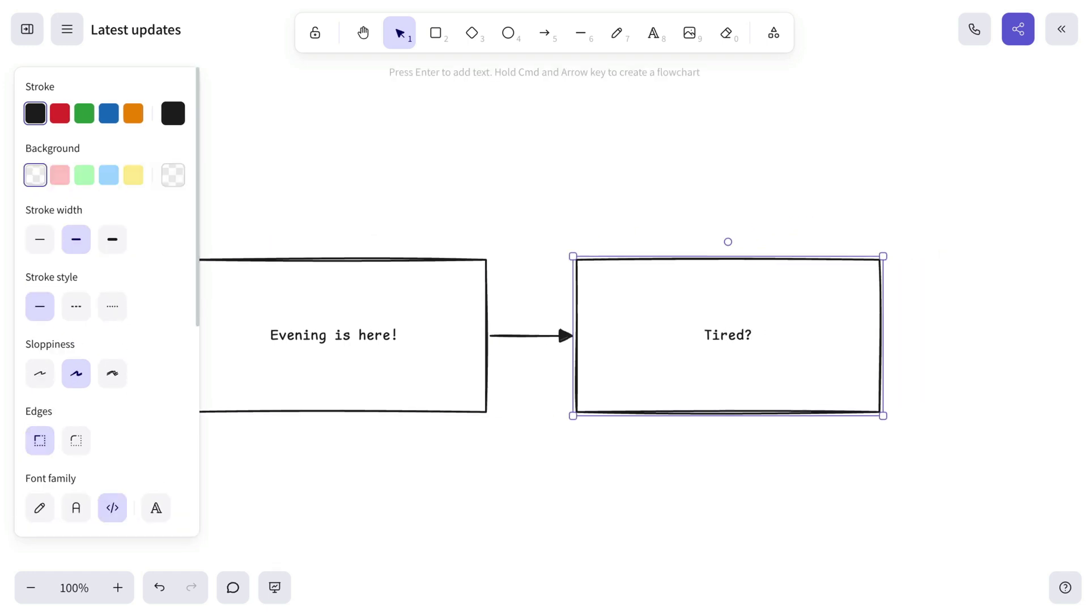
# Add a linked box 'Wanna socialize?' above Tired?
pyautogui.press('super+Up')
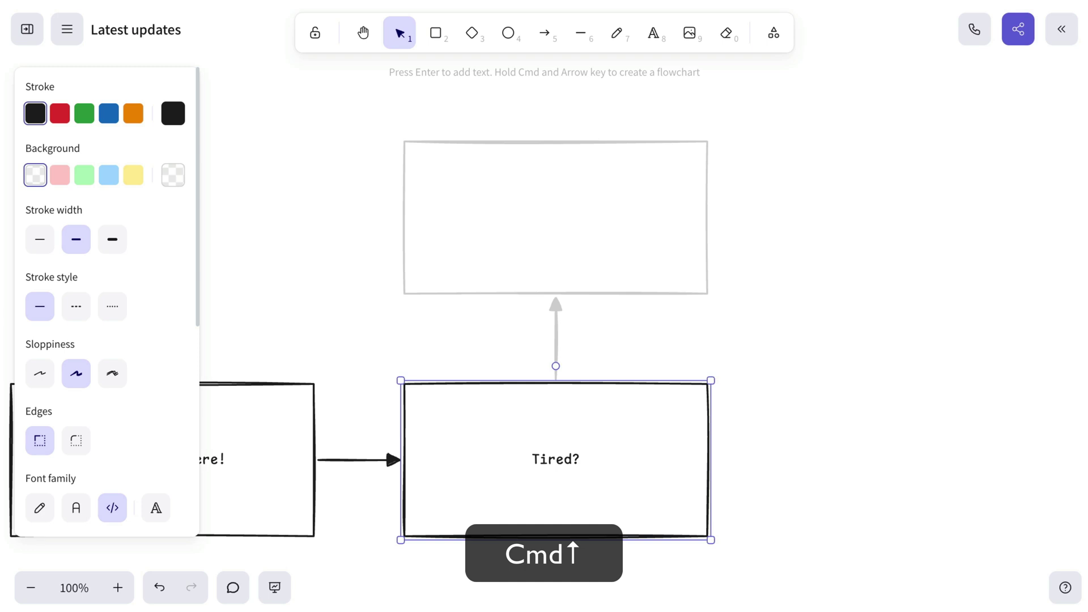
pyautogui.press('Return')
pyautogui.write('Wanna socialize?')
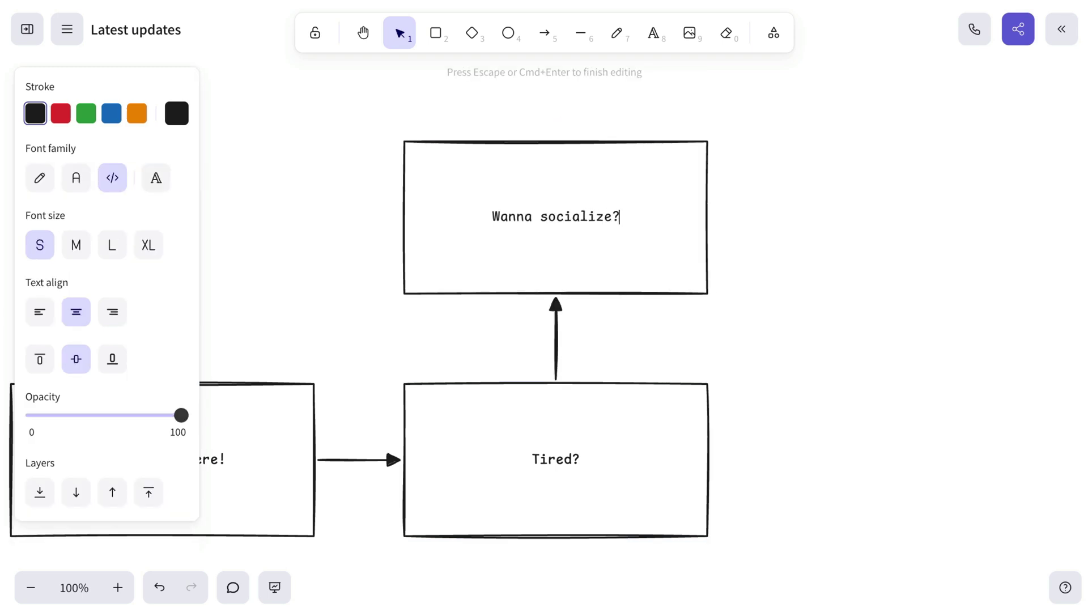
pyautogui.press('Escape')
pyautogui.hscroll(5, 544, 306)
pyautogui.scroll(3, 544, 306)
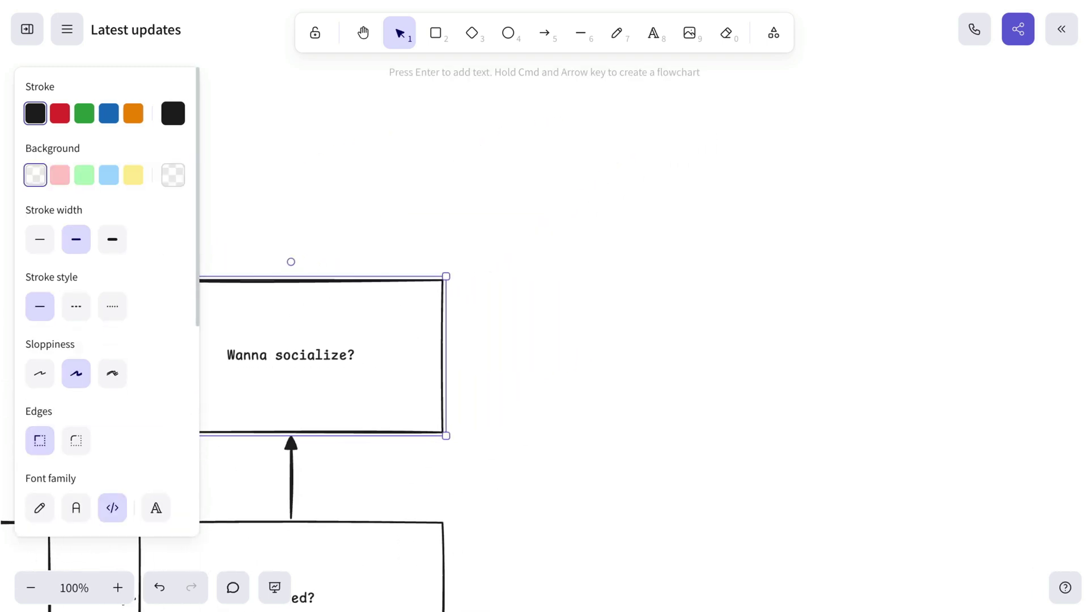
# Branch Wanna socialize? into 'Movie night with friends' and 'Crash with snacks and Netflix' boxes
pyautogui.press('super+Right')
pyautogui.press('super+Right')
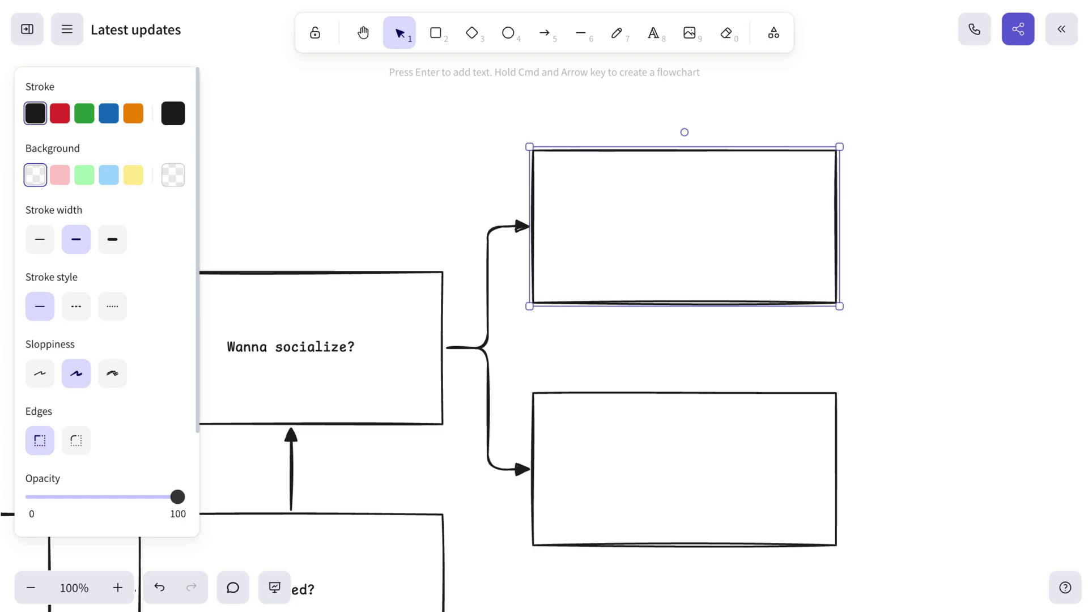
pyautogui.press('Return')
pyautogui.write('Movie night with friends')
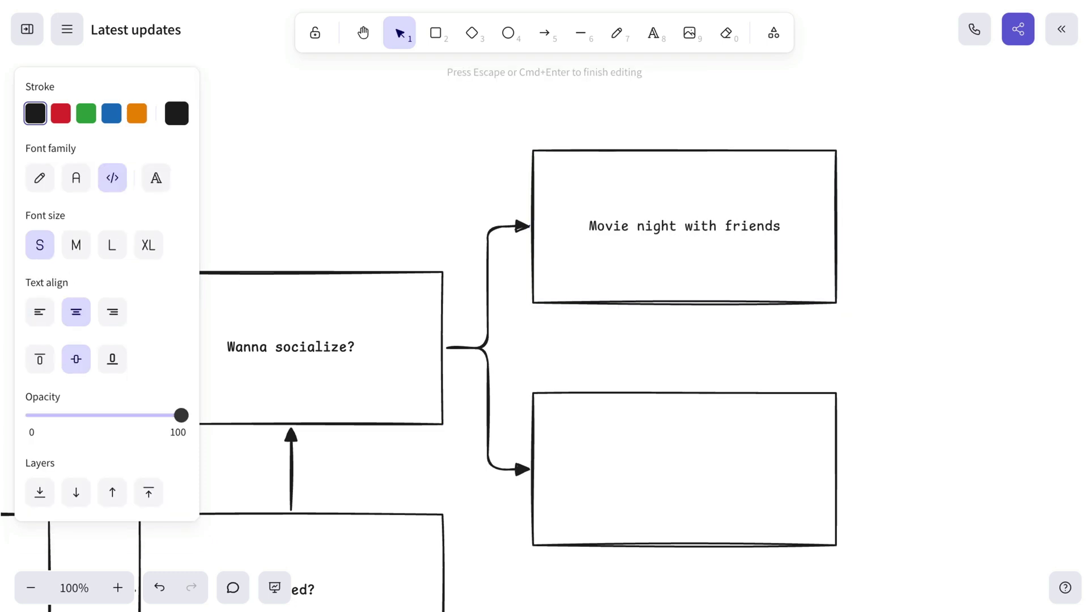
pyautogui.press('Escape')
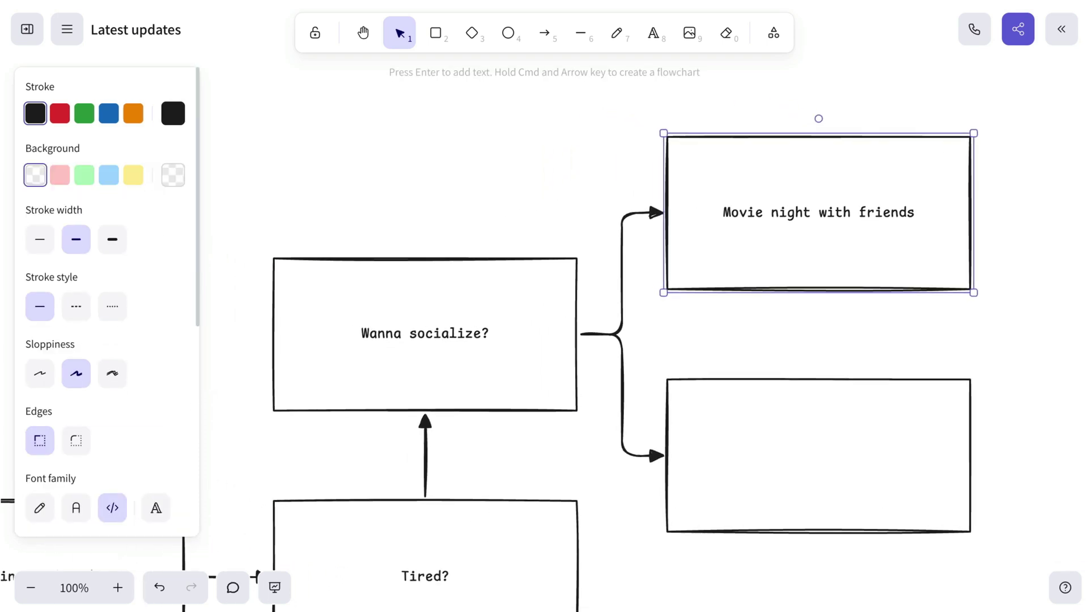
pyautogui.hotkey('alt', 'Left')
pyautogui.hotkey('alt', 'Right')
pyautogui.press('Return')
pyautogui.write('Crd')
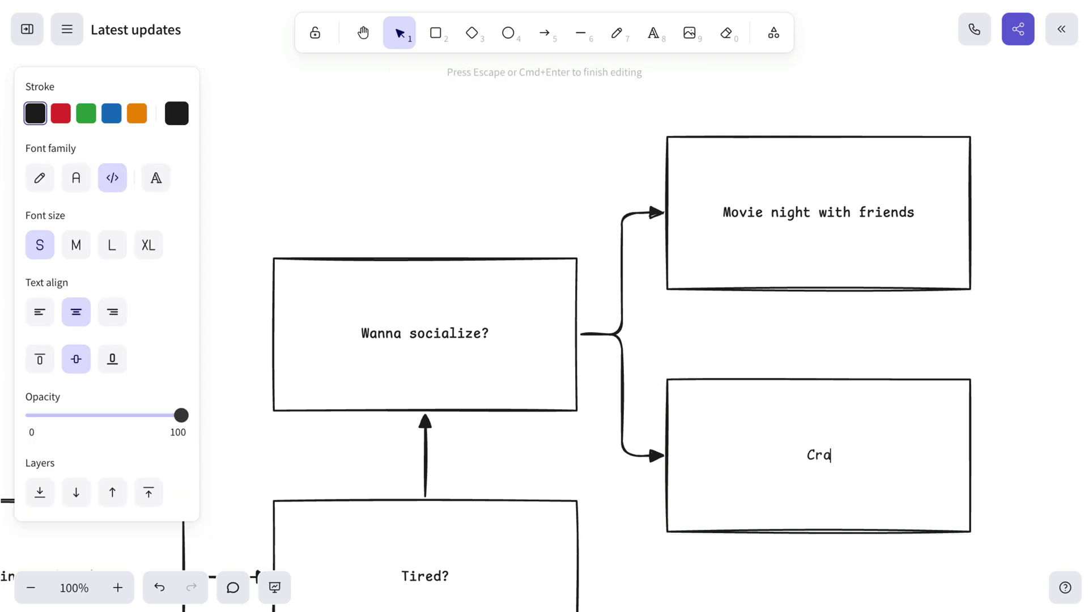
pyautogui.write('sh with snacks and Netflix')
pyautogui.press('Escape')
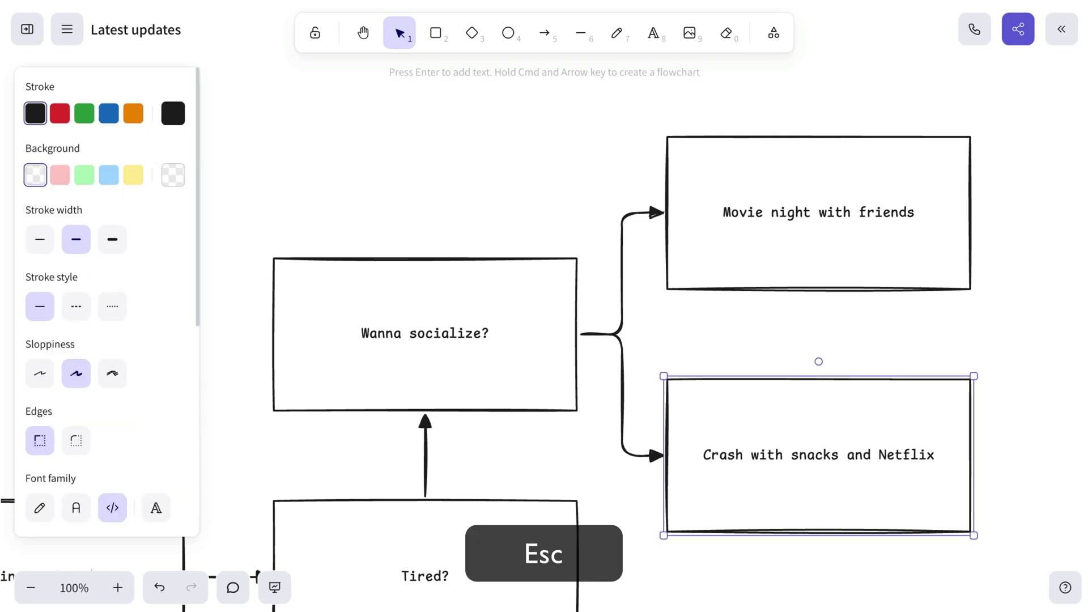
# Add a linked box 'Productive mode?' below Tired?
pyautogui.hotkey('alt', 'Left')
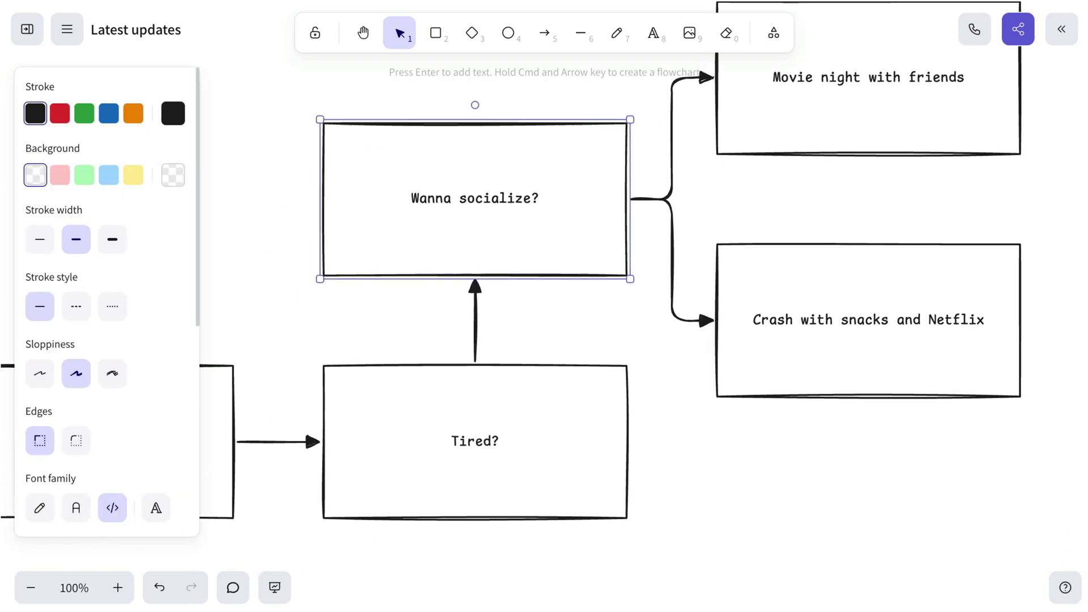
pyautogui.hotkey('alt', 'Down')
pyautogui.press('super+Down')
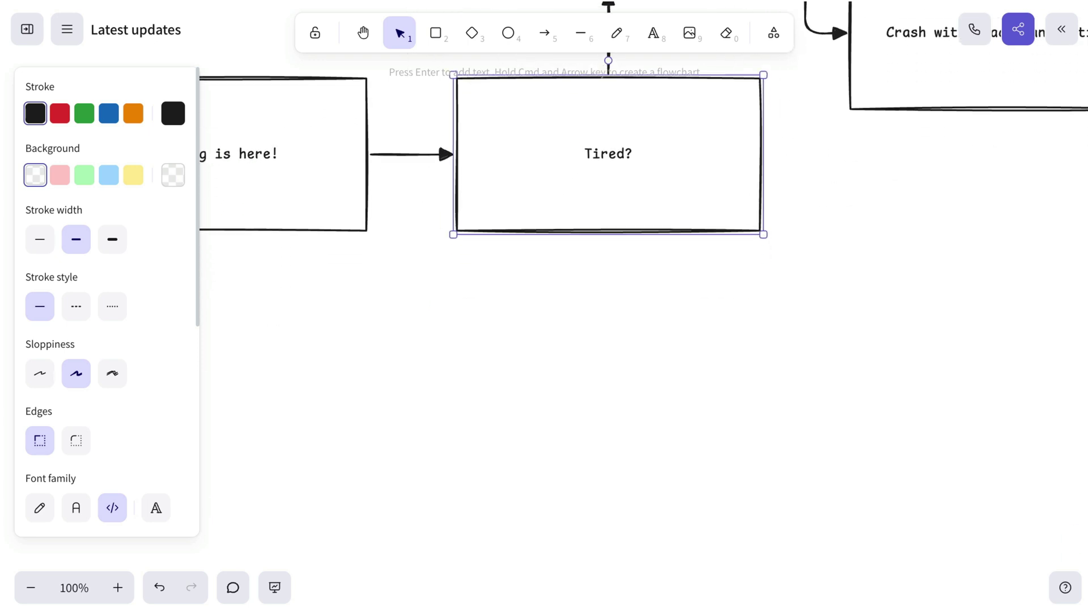
pyautogui.press('Return')
pyautogui.write('Produc')
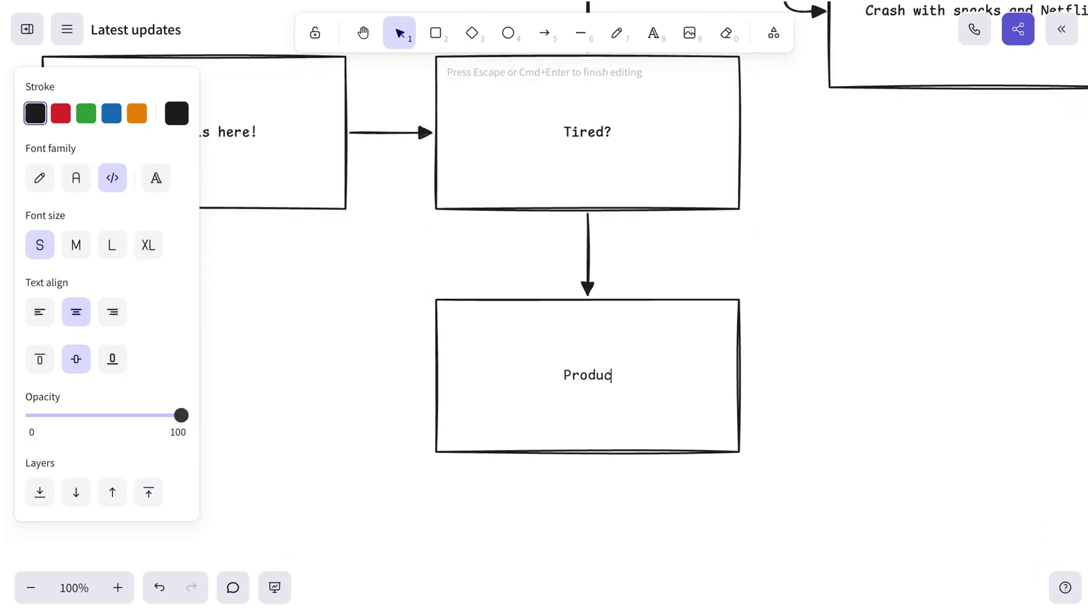
pyautogui.write('tive mode?')
pyautogui.press('Escape')
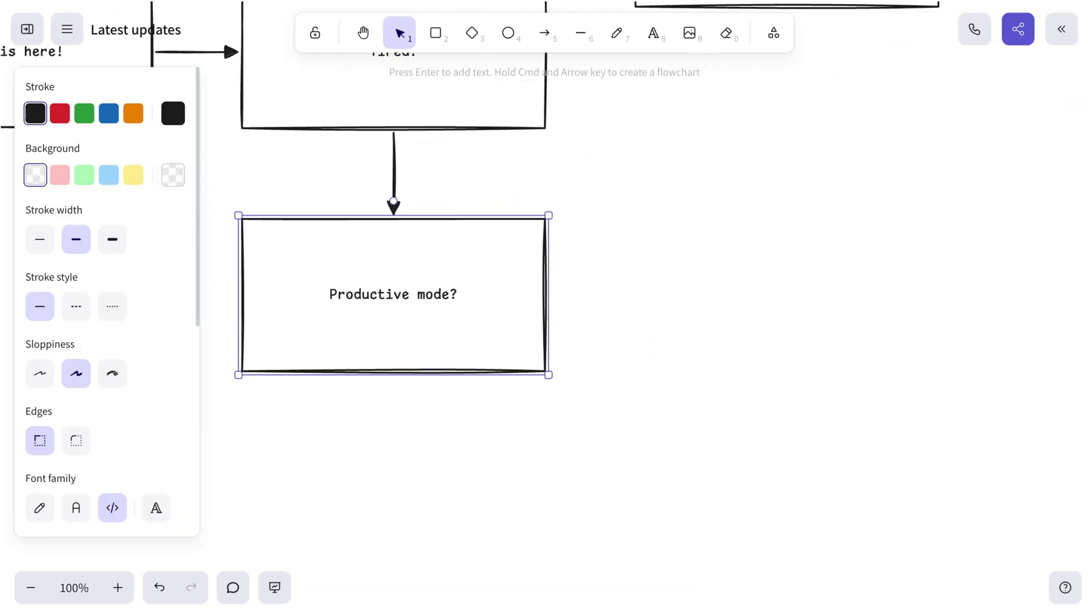
# Branch Productive mode? into 'Work on your side project' and 'Scroll memes till midnight'
pyautogui.press('super+Right')
pyautogui.press('super+Right')
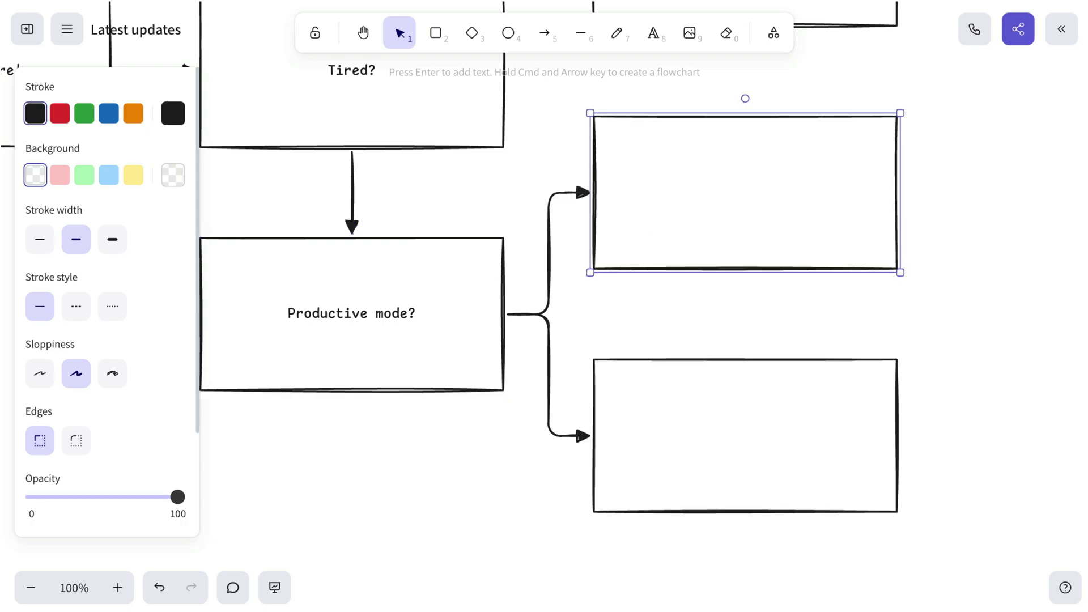
pyautogui.press('Return')
pyautogui.write('Work on your side project')
pyautogui.press('Escape')
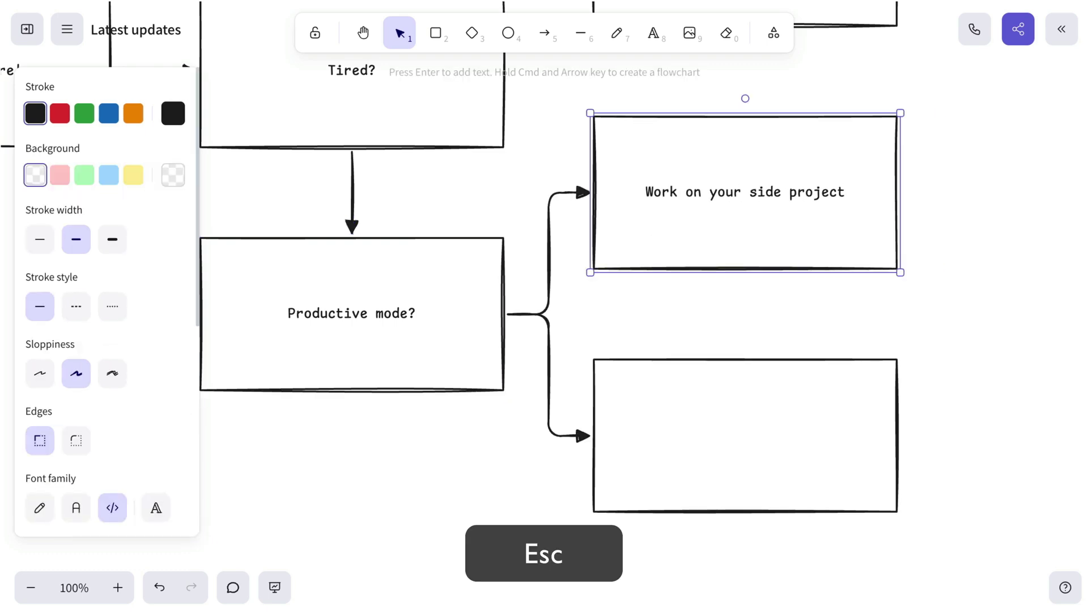
pyautogui.hotkey('alt', 'Left')
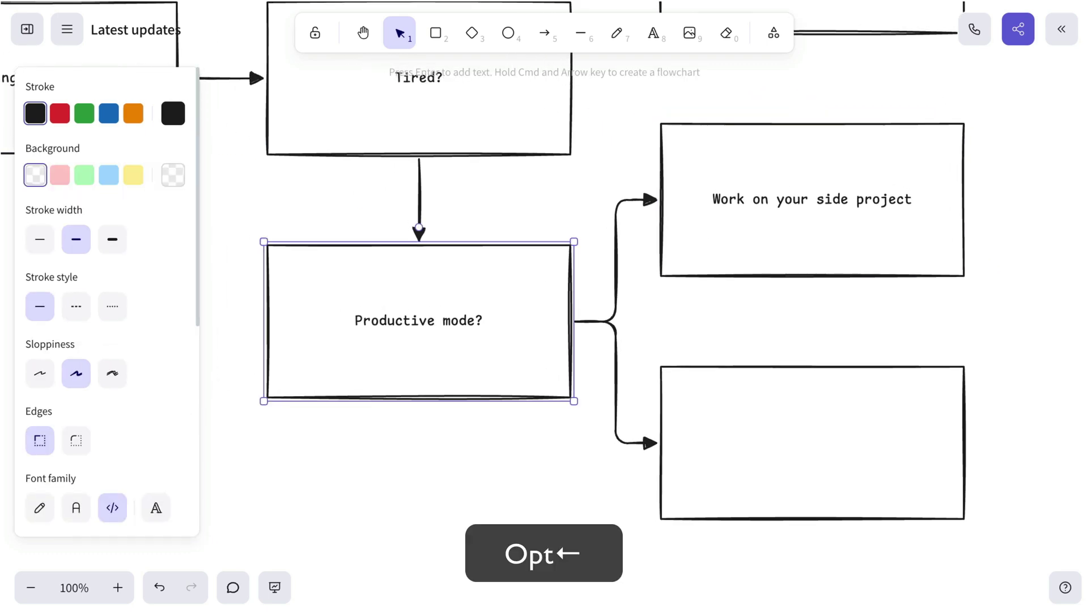
pyautogui.hotkey('alt', 'Right')
pyautogui.press('Return')
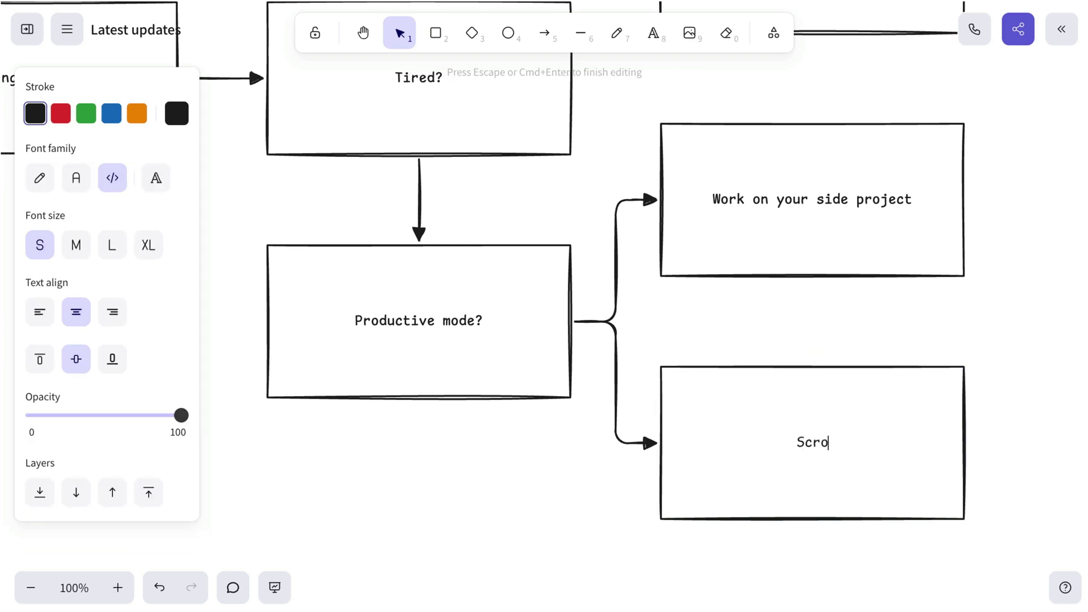
pyautogui.write('Scroll memes till midnight')
pyautogui.press('Escape')
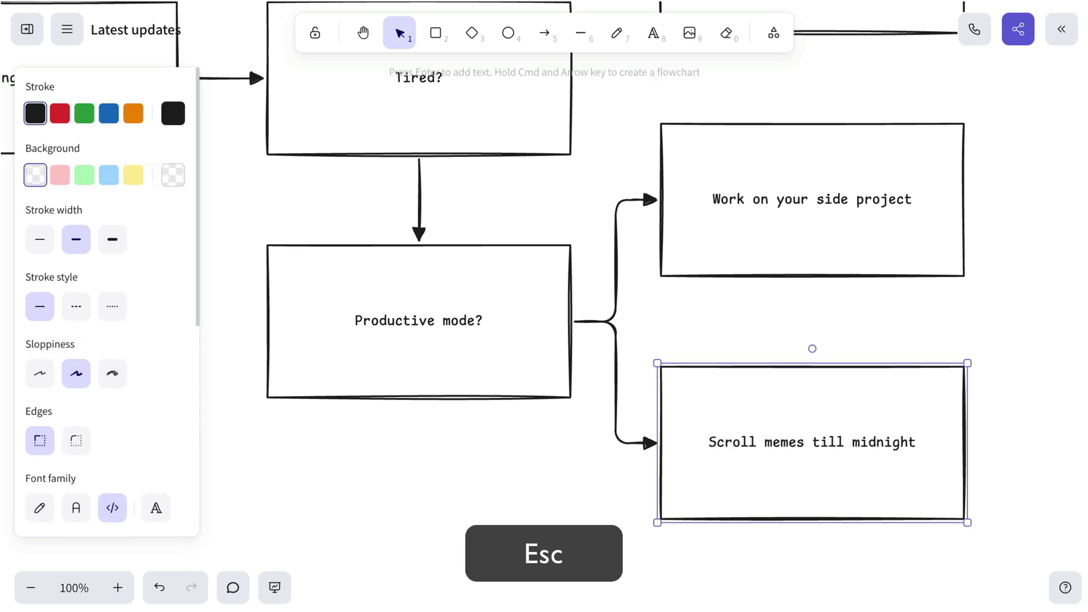
# Add an 'End of evening' box linked right of Scroll memes till midnight
pyautogui.hscroll(10, 543, 305)
pyautogui.scroll(-3, 544, 306)
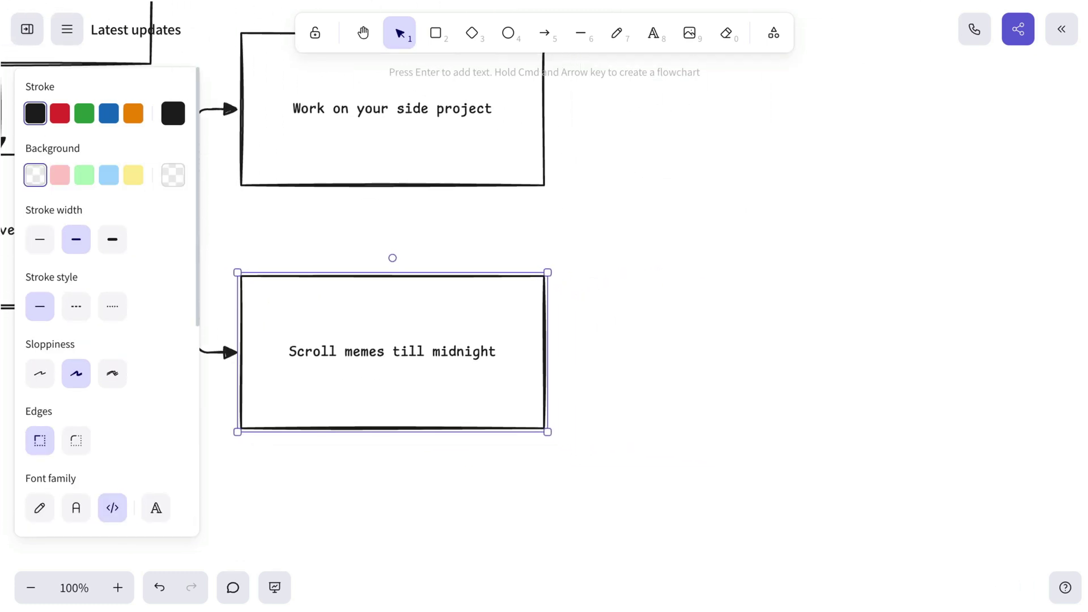
pyautogui.press('super+Right')
pyautogui.press('Return')
pyautogui.write('End of evening')
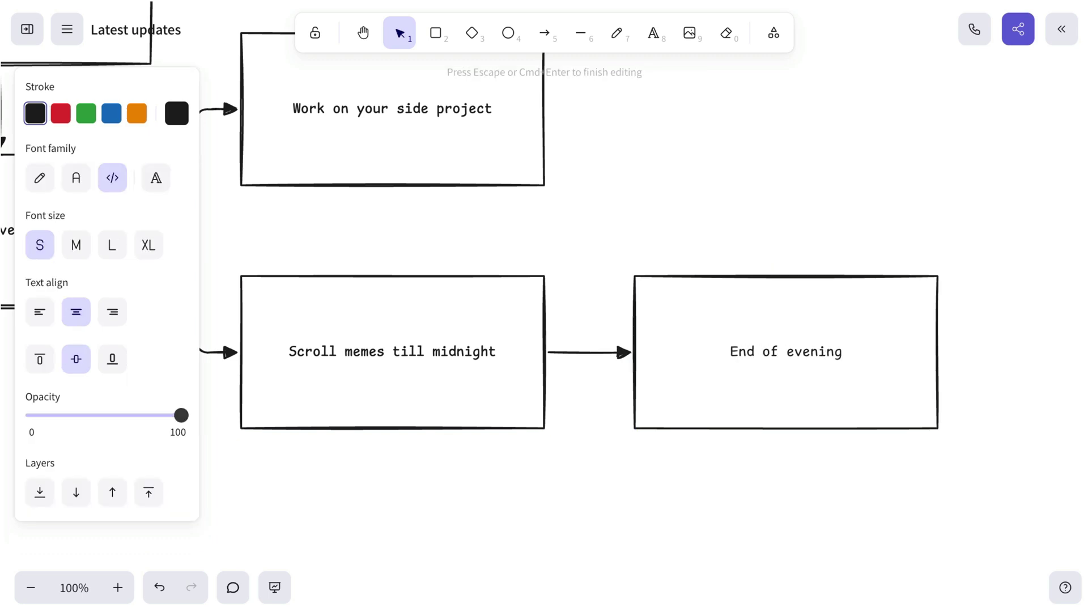
pyautogui.press('Escape')
pyautogui.scroll(-5, 563, 404)
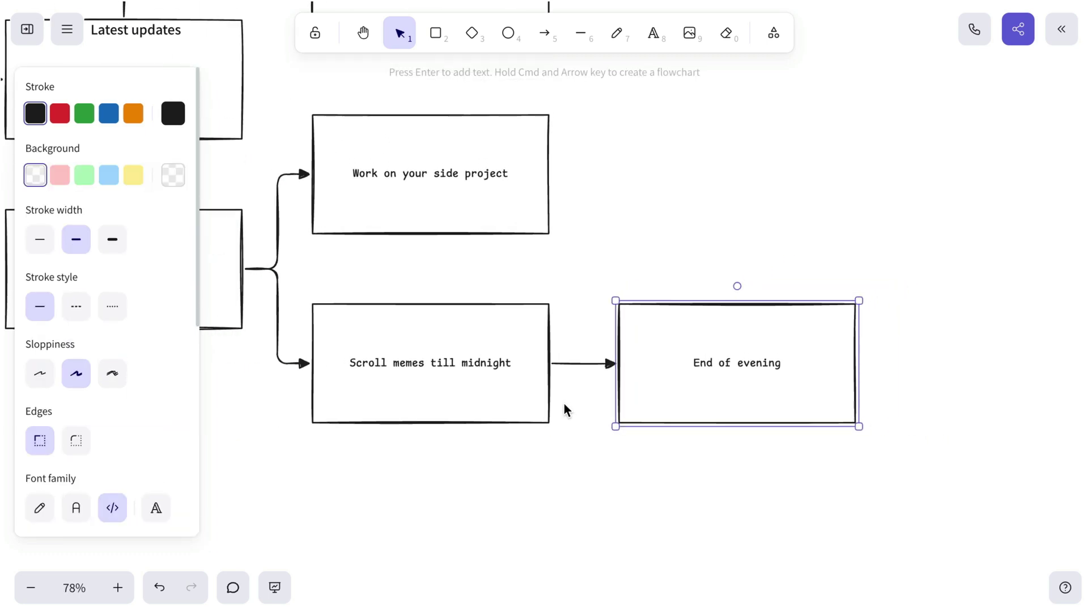
pyautogui.scroll(8, 564, 403)
pyautogui.hscroll(-12, 563, 404)
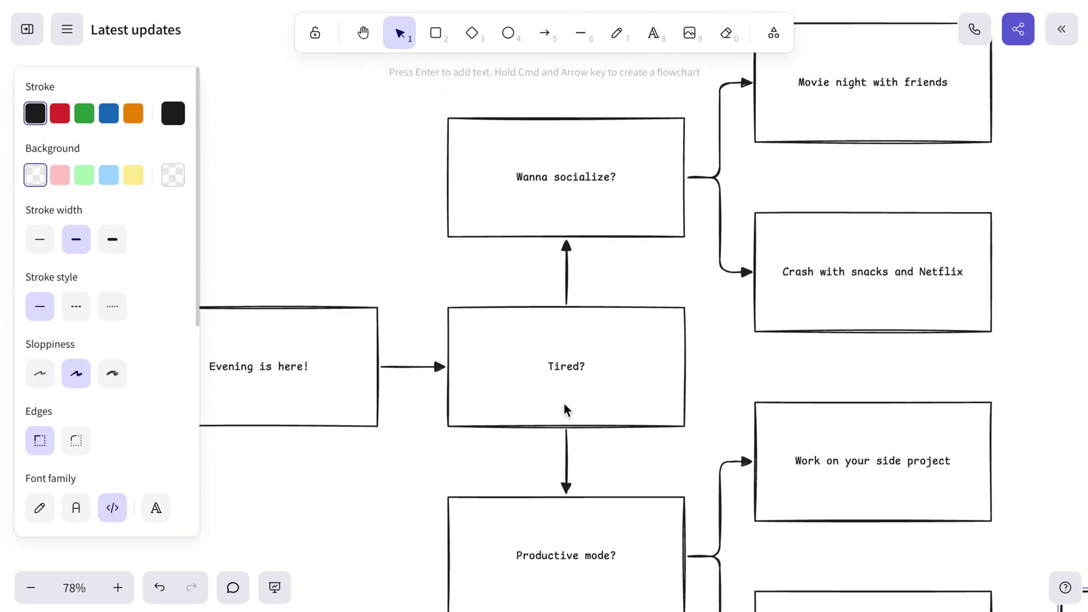
# Label Tired?'s arrows YES (up to Wanna socialize?) and NO (down to Productive mode?)
pyautogui.click(566, 281)
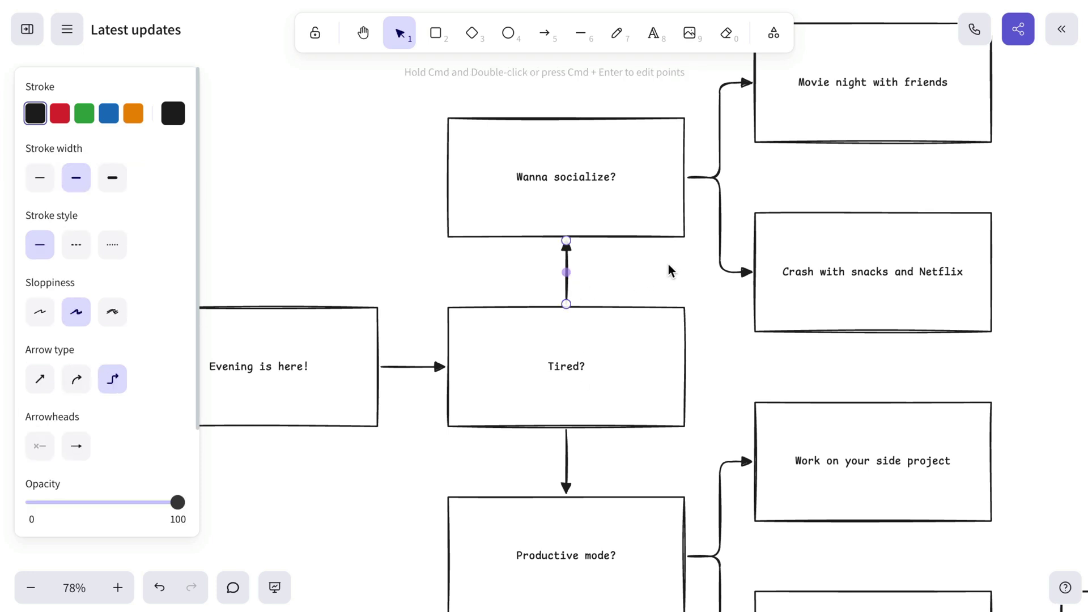
pyautogui.press('Return')
pyautogui.write('YES')
pyautogui.press('Escape')
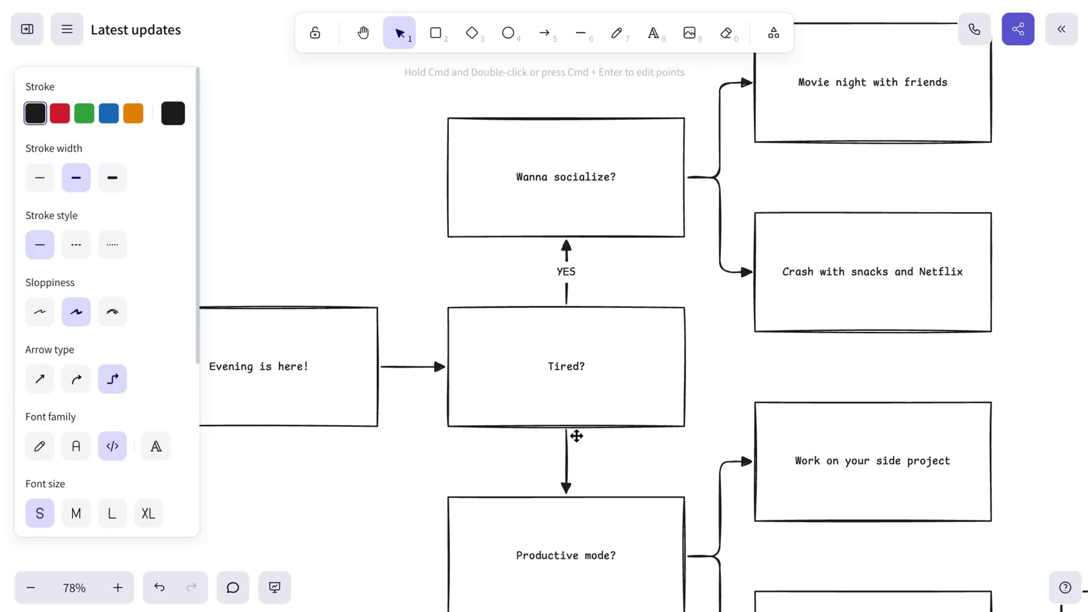
pyautogui.click(565, 451)
pyautogui.press('Return')
pyautogui.write('NO')
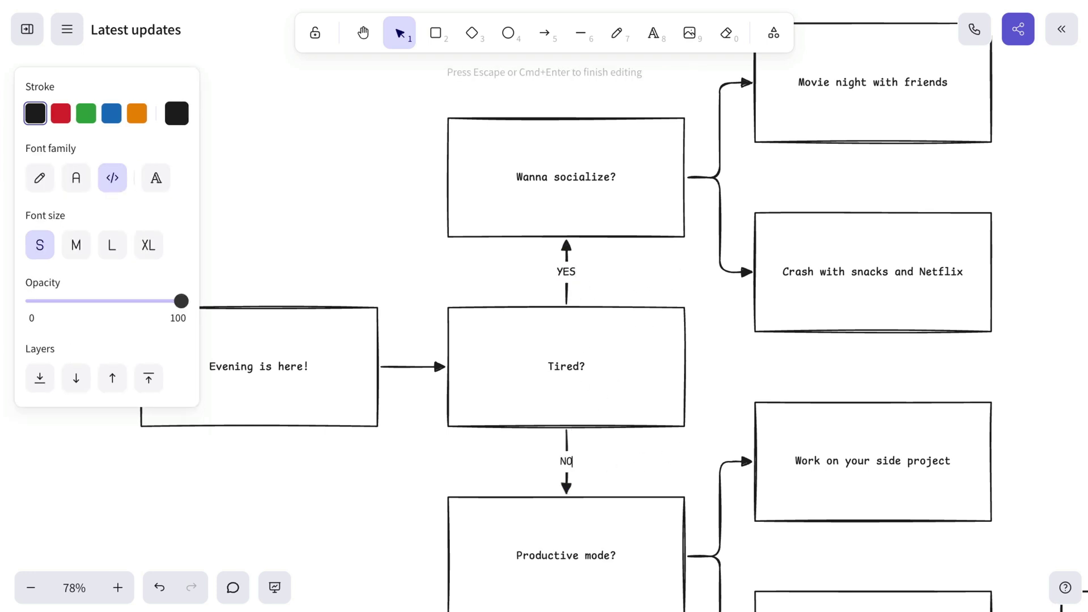
pyautogui.press('Escape')
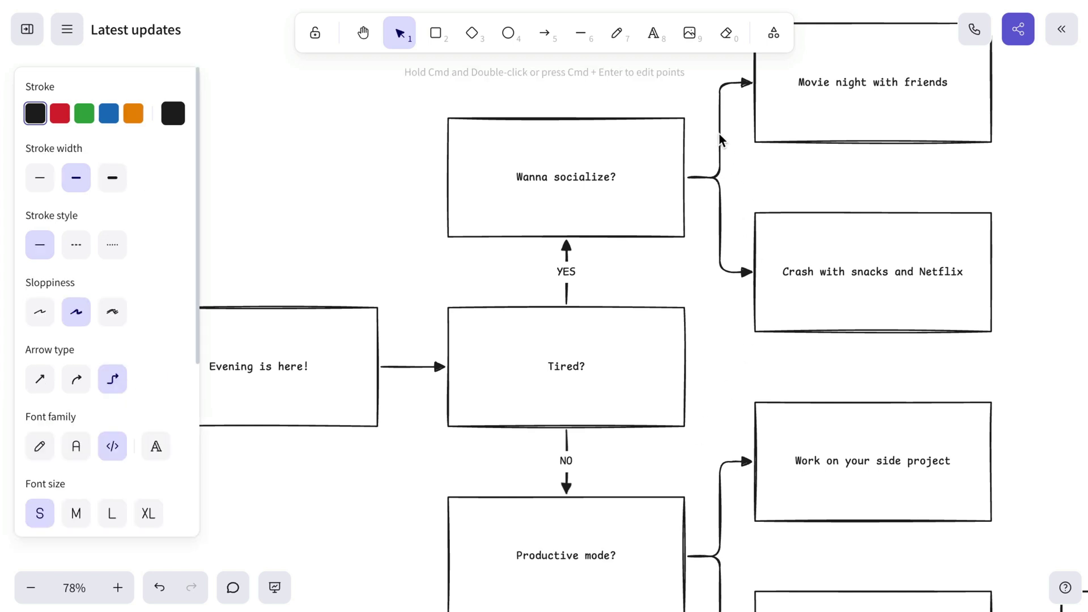
# Label the arrows to Movie night with friends YES and to Crash with snacks NO
pyautogui.click(719, 134)
pyautogui.scroll(3, 845, 116)
pyautogui.hscroll(3, 845, 116)
pyautogui.press('Return')
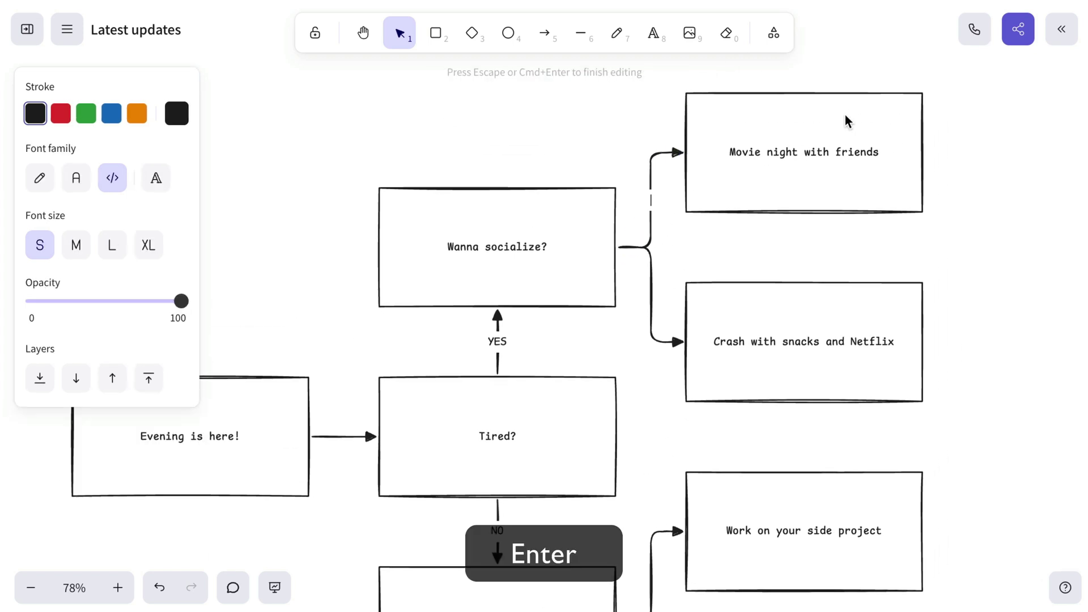
pyautogui.write('YES')
pyautogui.press('Escape')
pyautogui.click(651, 279)
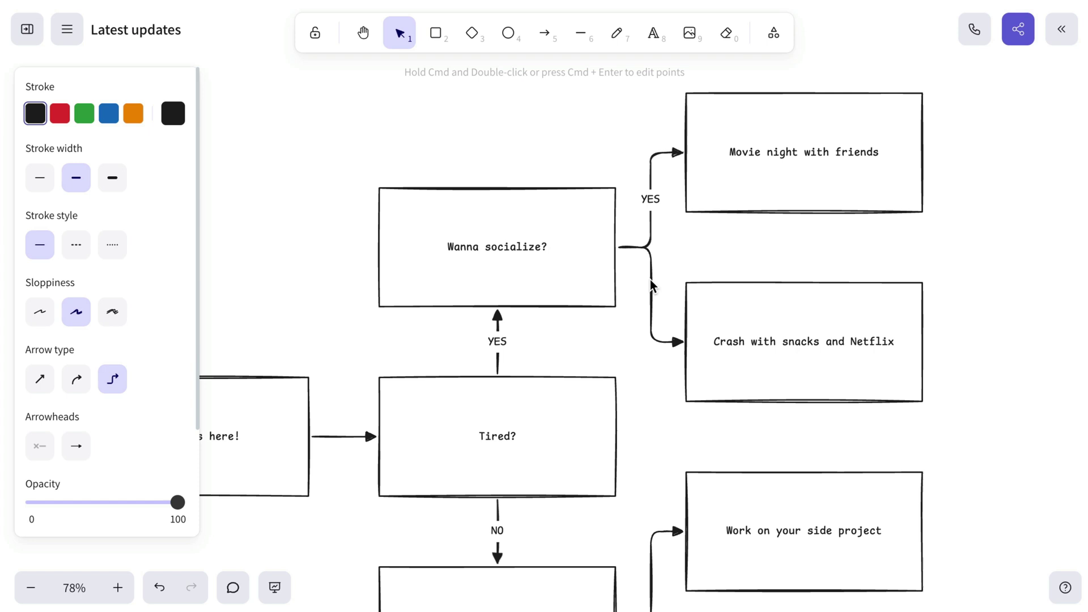
pyautogui.press('Return')
pyautogui.write('NO')
pyautogui.press('Escape')
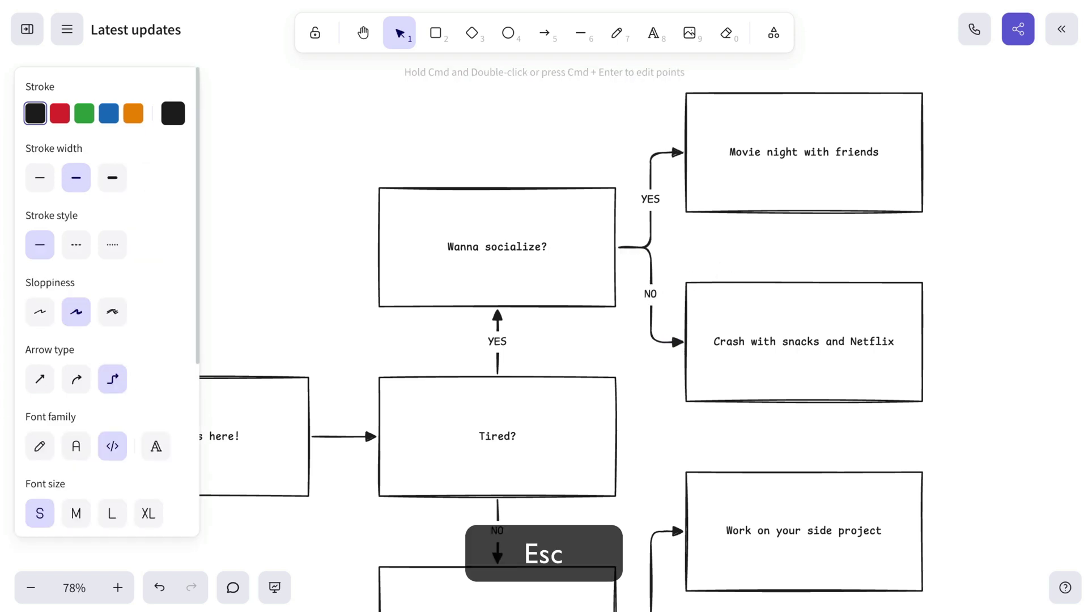
# Label the arrows to Work on your side project YES and Scroll memes NO
pyautogui.scroll(-6, 643, 306)
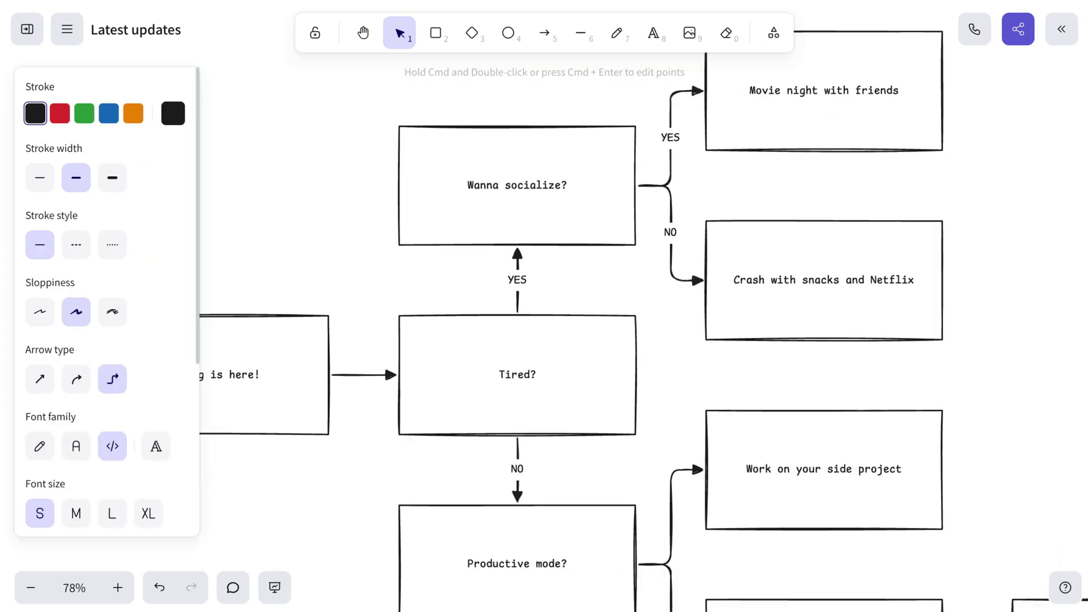
pyautogui.click(671, 267)
pyautogui.press('Return')
pyautogui.write('YES')
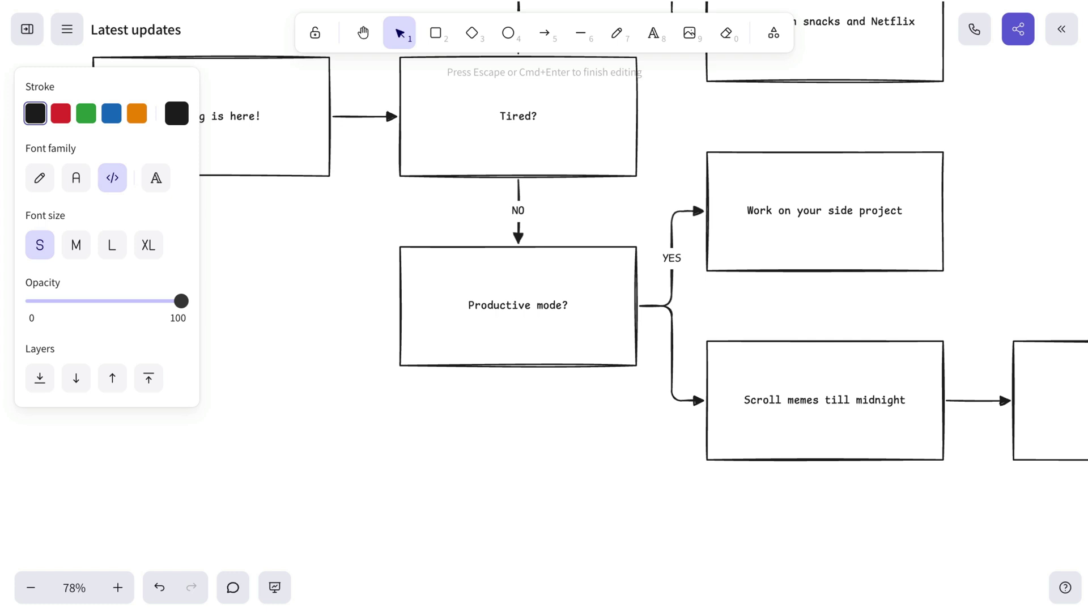
pyautogui.press('Escape')
pyautogui.click(674, 342)
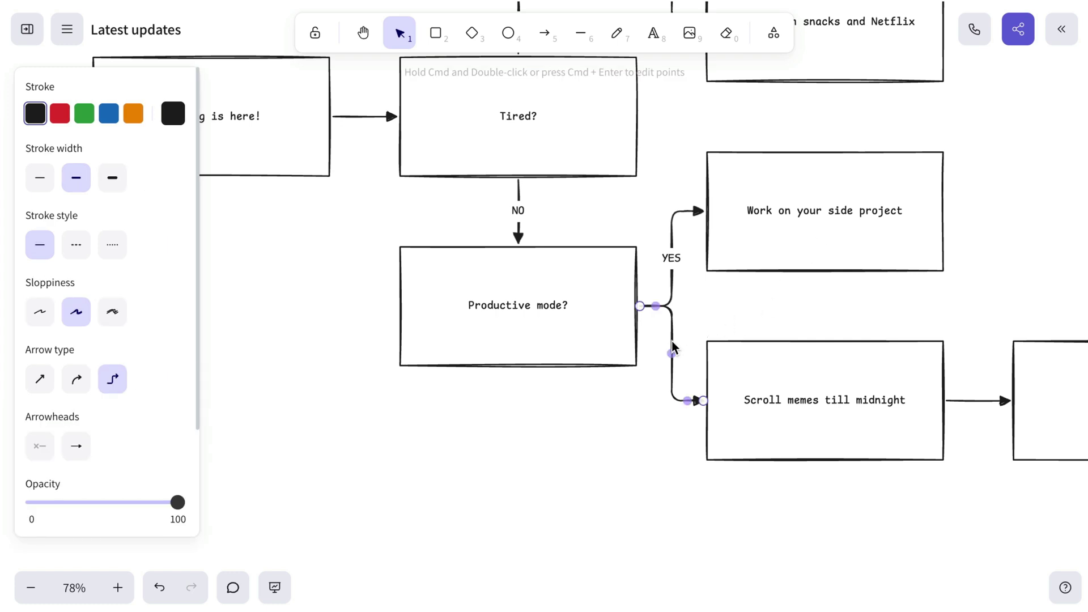
pyautogui.press('Return')
pyautogui.write('NO')
pyautogui.press('Escape')
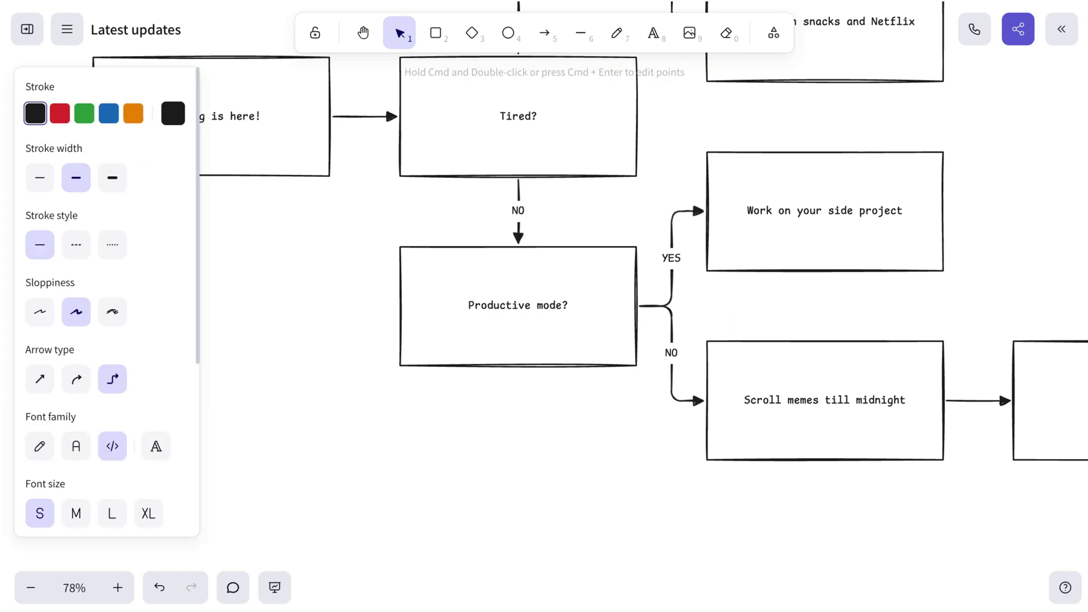
# Drag the End of evening box up level with Tired? in the chart's middle
pyautogui.scroll(-5, 758, 307)
pyautogui.scroll(2, 759, 306)
pyautogui.hscroll(3, 759, 307)
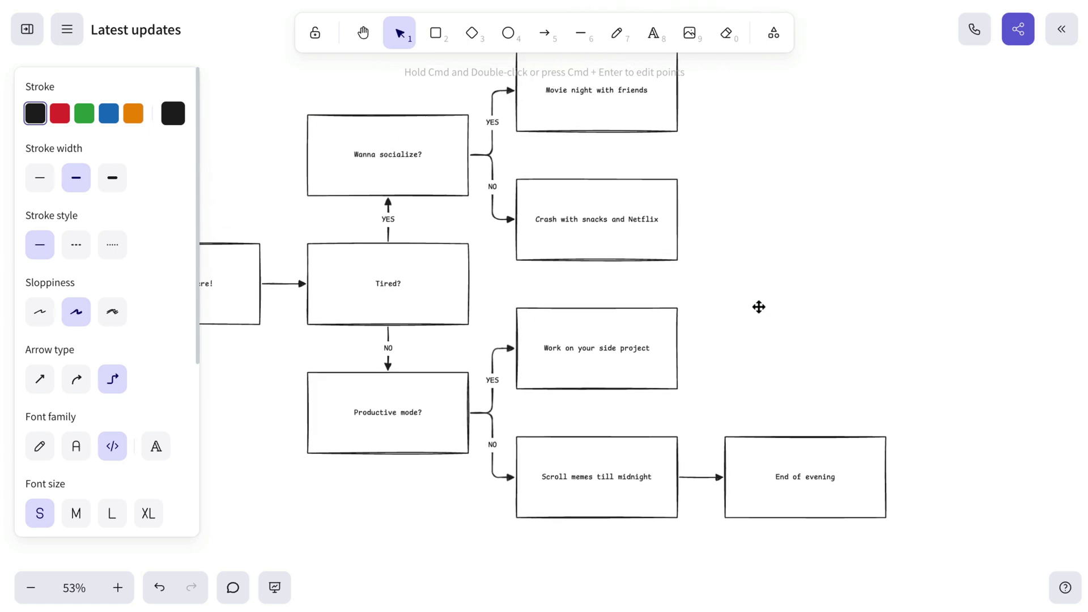
pyautogui.moveTo(792, 459); pyautogui.dragTo(816, 280)
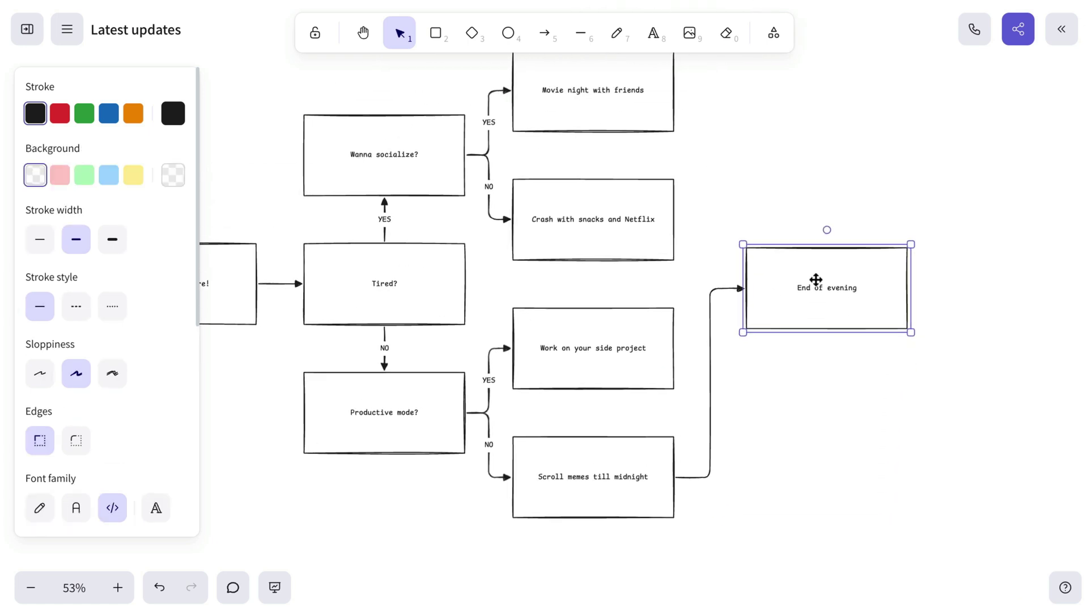
pyautogui.click(874, 367)
pyautogui.hscroll(-5, 875, 368)
pyautogui.scroll(2, 874, 367)
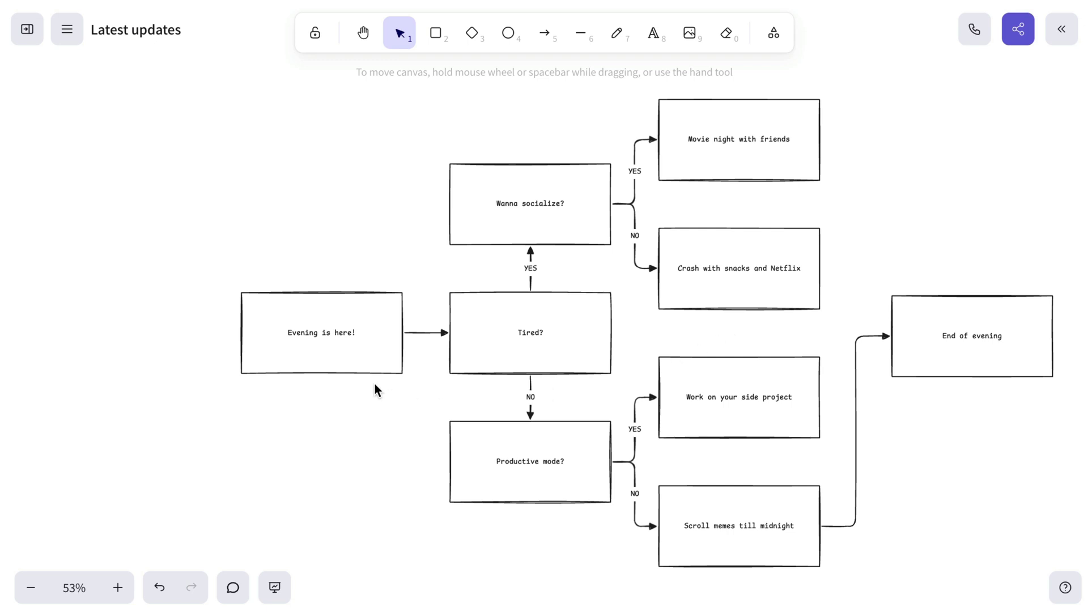
# Turn the Evening is here! box into an ellipse
pyautogui.click(331, 330)
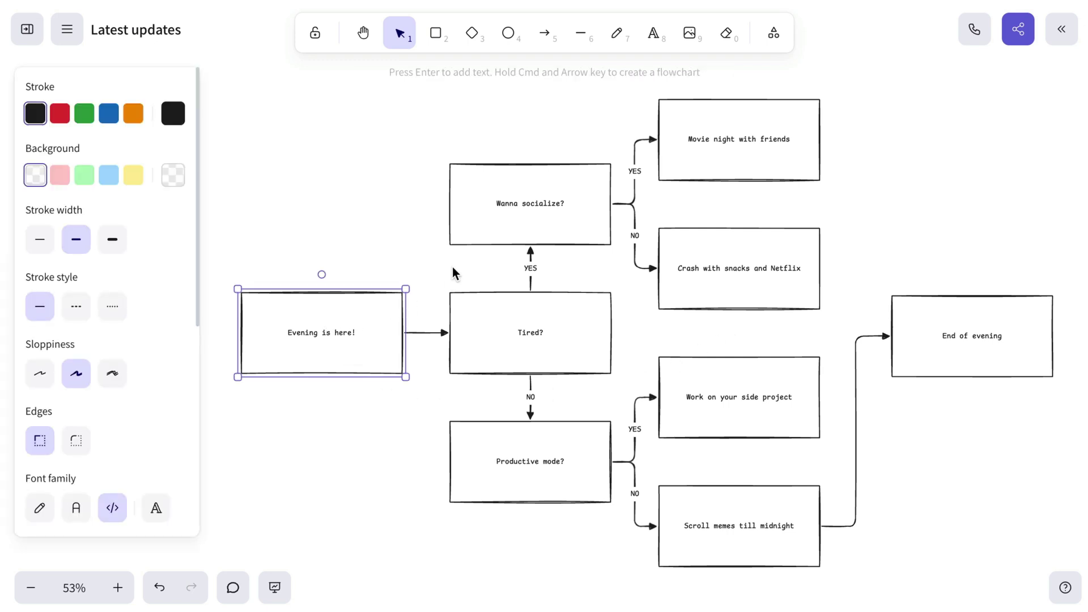
pyautogui.press('Tab')
pyautogui.press('Tab')
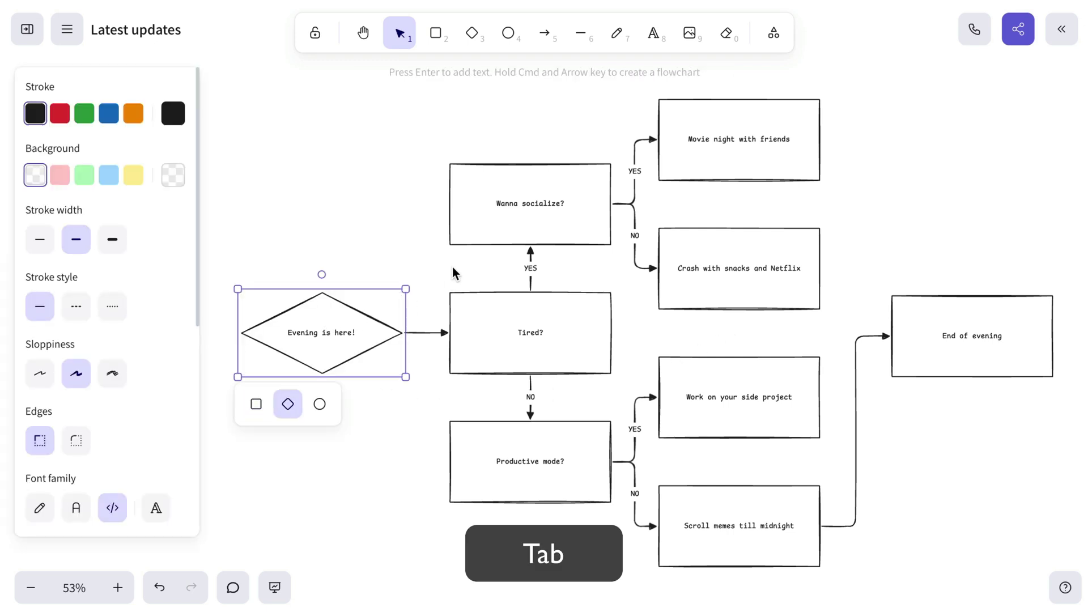
pyautogui.press('Tab')
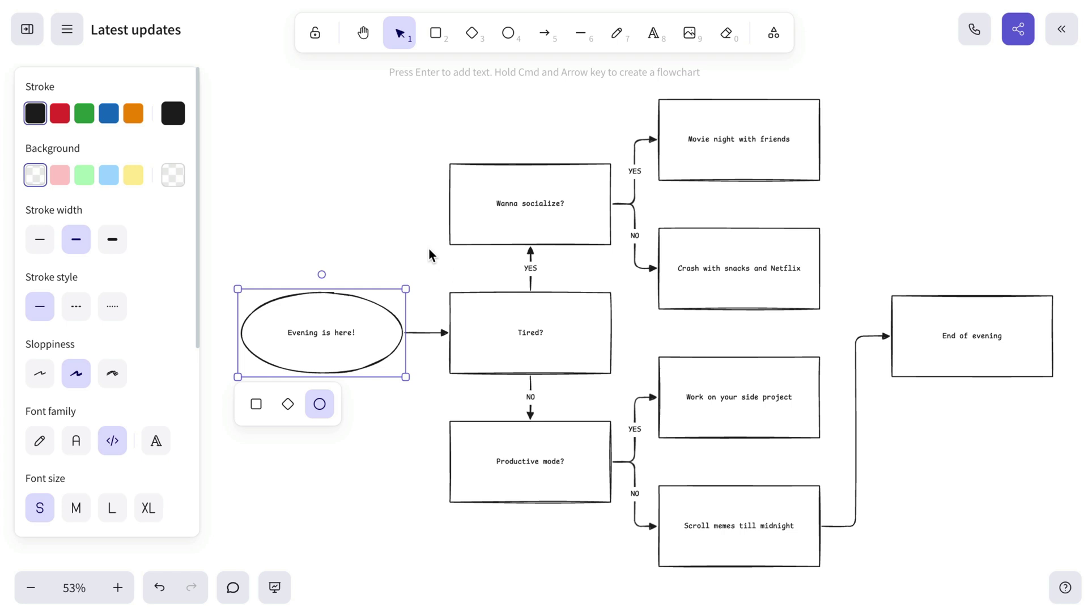
pyautogui.click(430, 250)
# Make the three question boxes narrower diamonds and shift them slightly right
pyautogui.moveTo(425, 131); pyautogui.dragTo(623, 525)
pyautogui.scroll(-1, 790, 466)
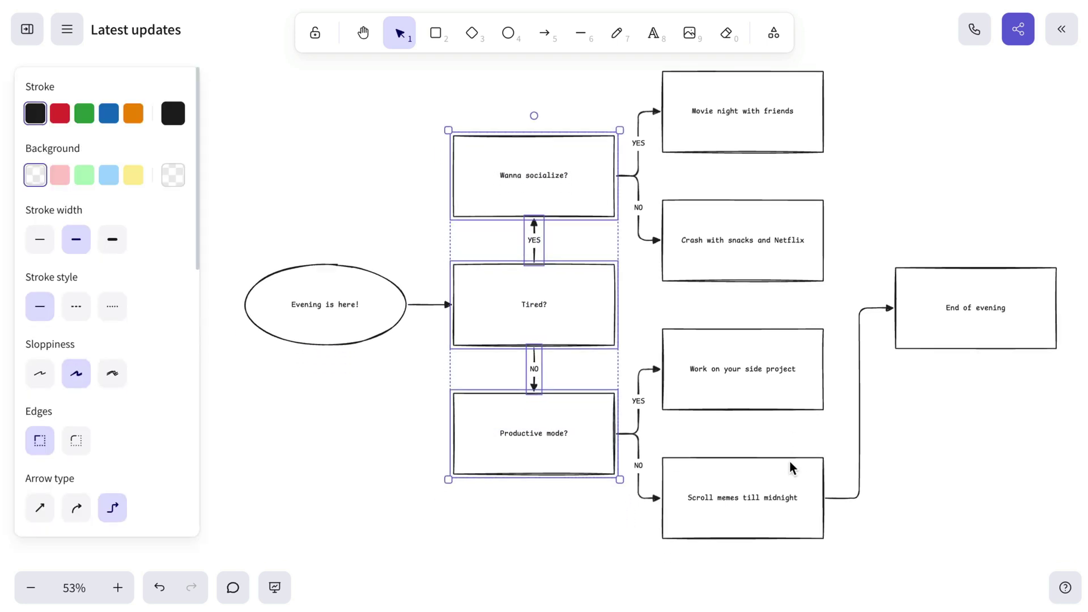
pyautogui.press('Tab')
pyautogui.press('Tab')
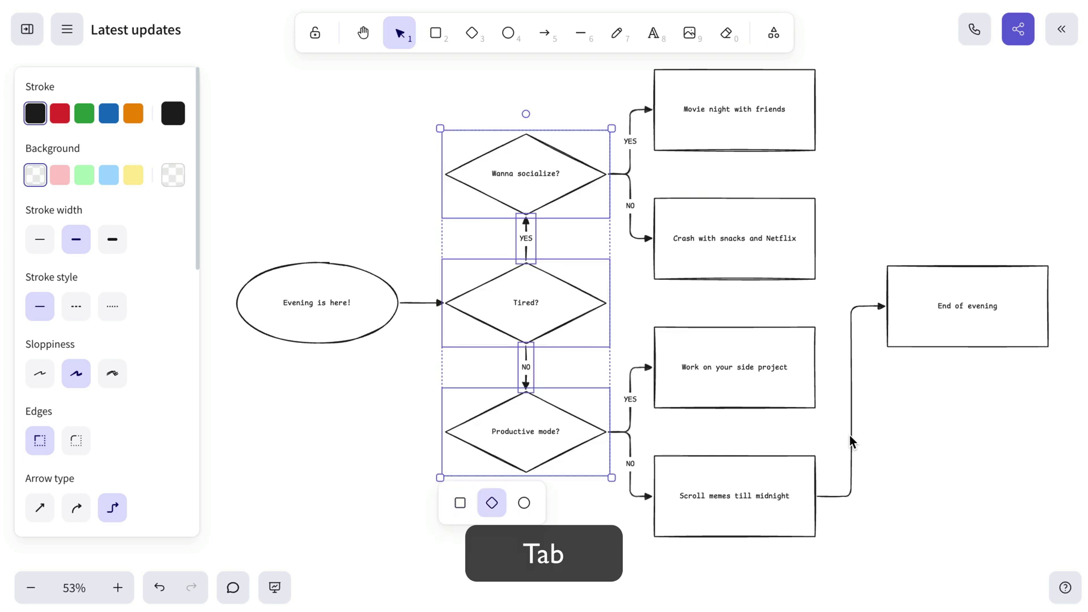
pyautogui.moveTo(612, 315); pyautogui.dragTo(545, 322)
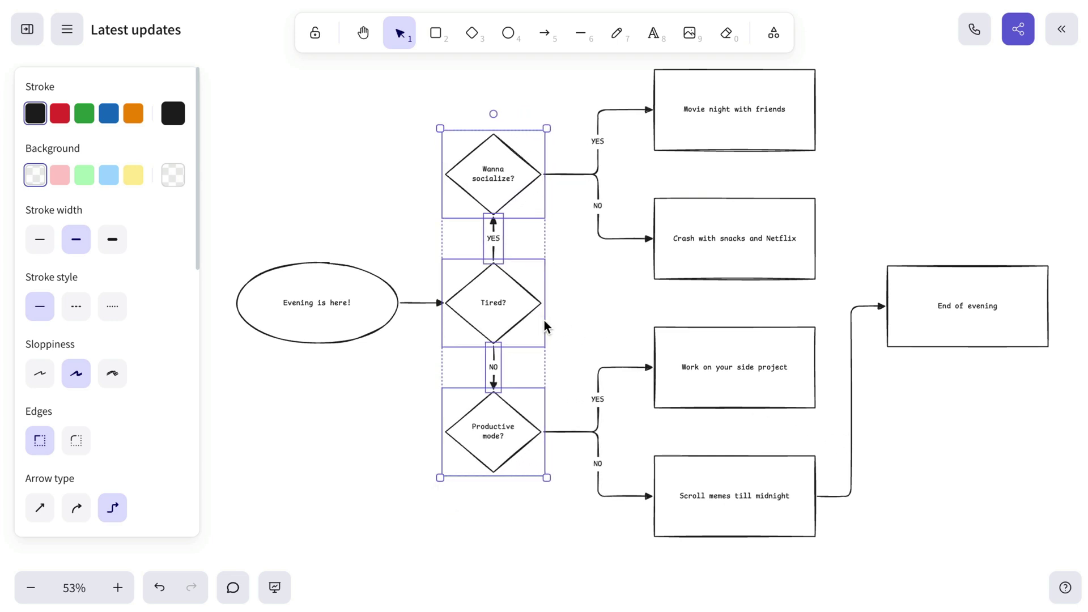
pyautogui.click(613, 299)
pyautogui.moveTo(423, 116); pyautogui.dragTo(566, 563)
pyautogui.moveTo(484, 432); pyautogui.dragTo(503, 433)
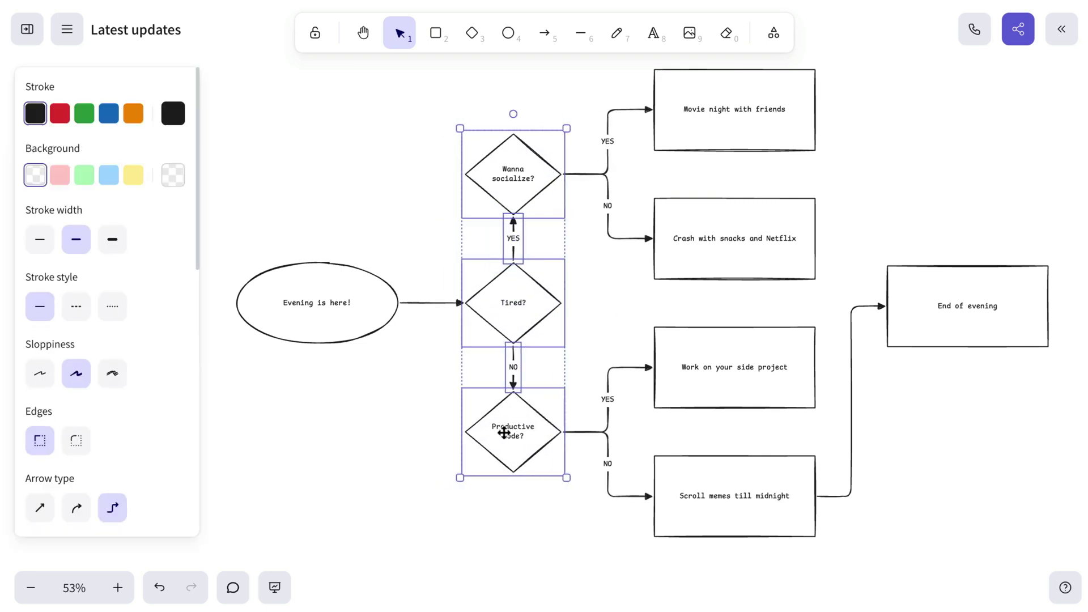
pyautogui.click(843, 246)
pyautogui.hscroll(3, 843, 246)
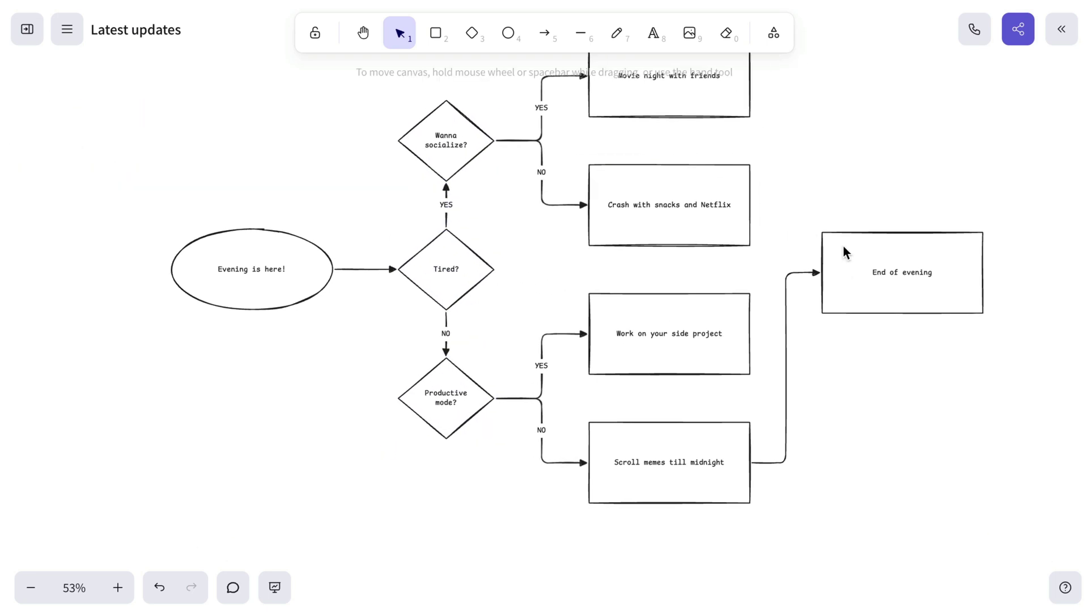
# Turn the End of evening box into an ellipse
pyautogui.click(787, 324)
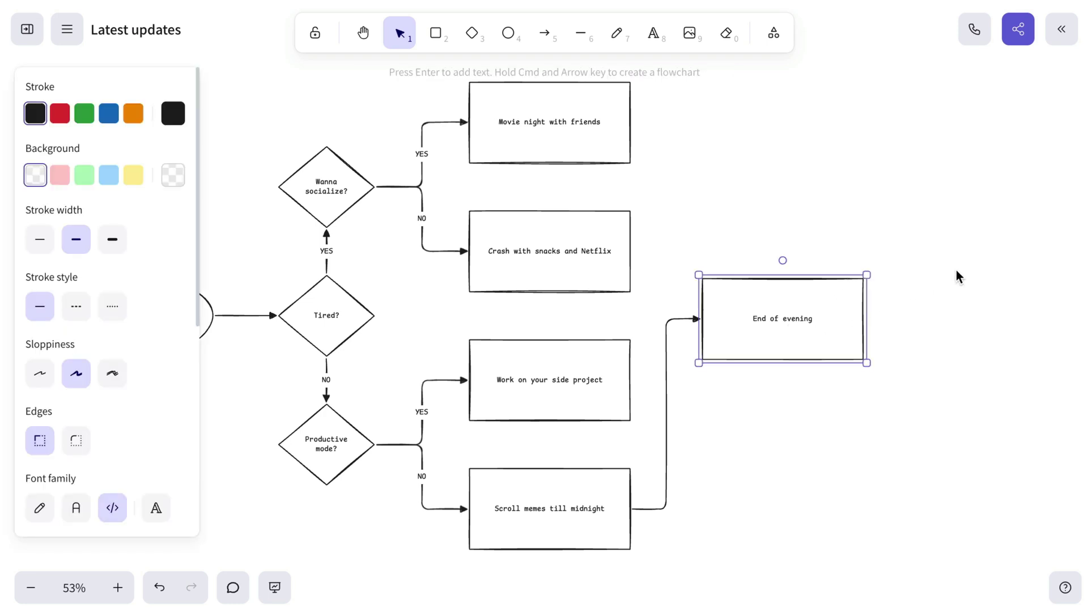
pyautogui.press('Tab')
pyautogui.press('Tab')
pyautogui.press('Tab')
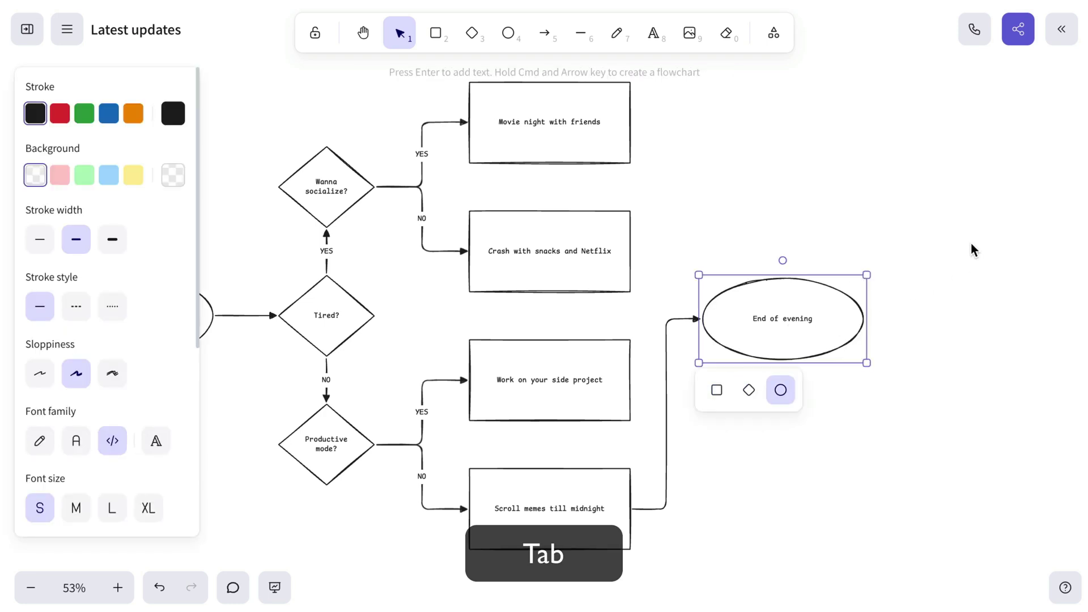
pyautogui.click(971, 243)
pyautogui.scroll(1, 964, 242)
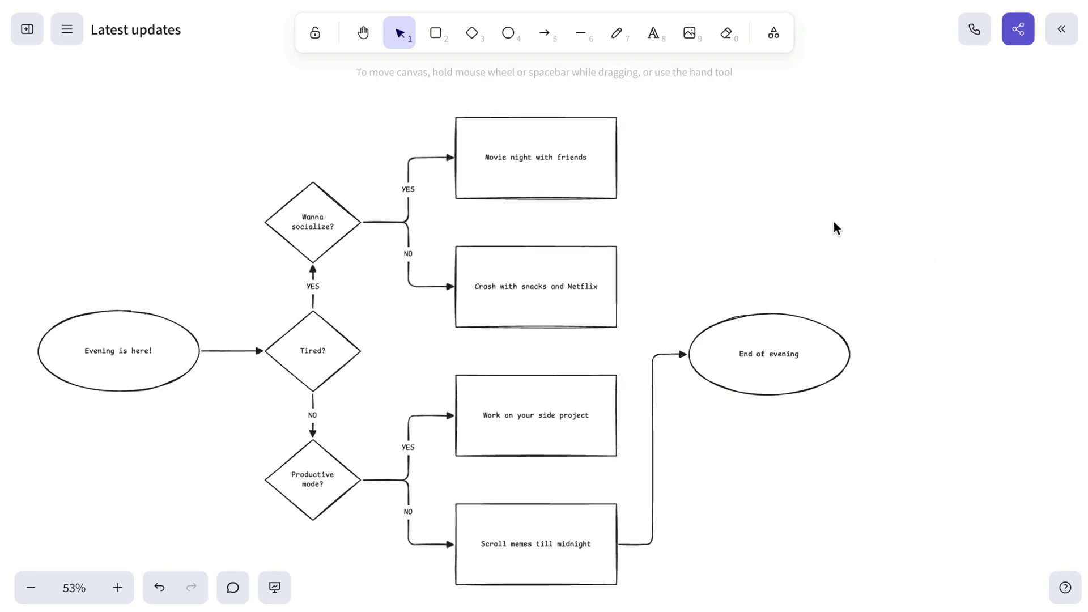
# Connect Movie night with friends to the End of evening ellipse with an elbow arrow
pyautogui.click(583, 39)
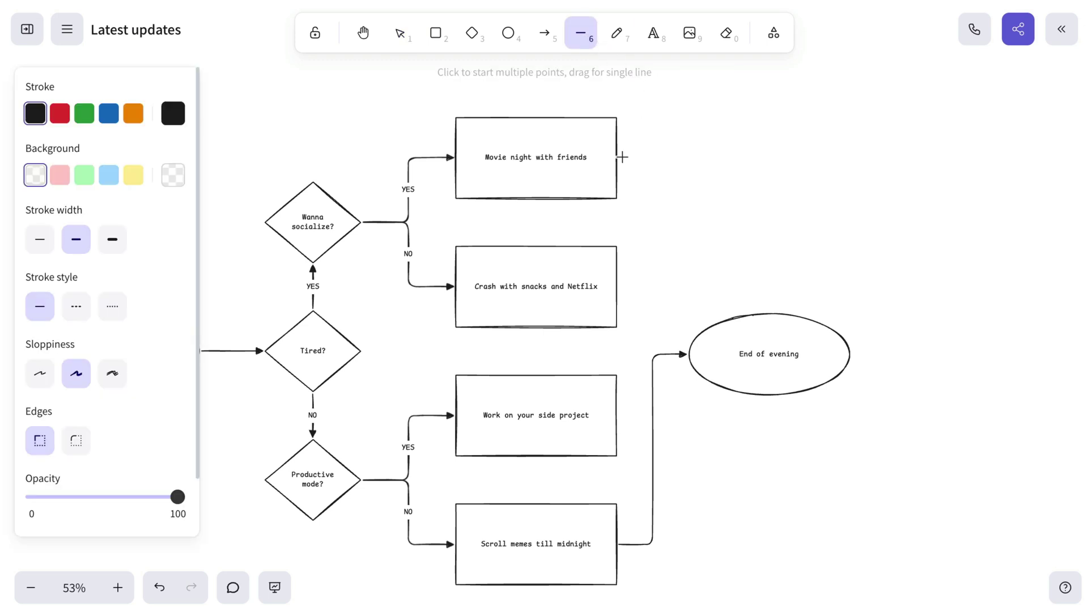
pyautogui.moveTo(710, 275); pyautogui.dragTo(714, 323)
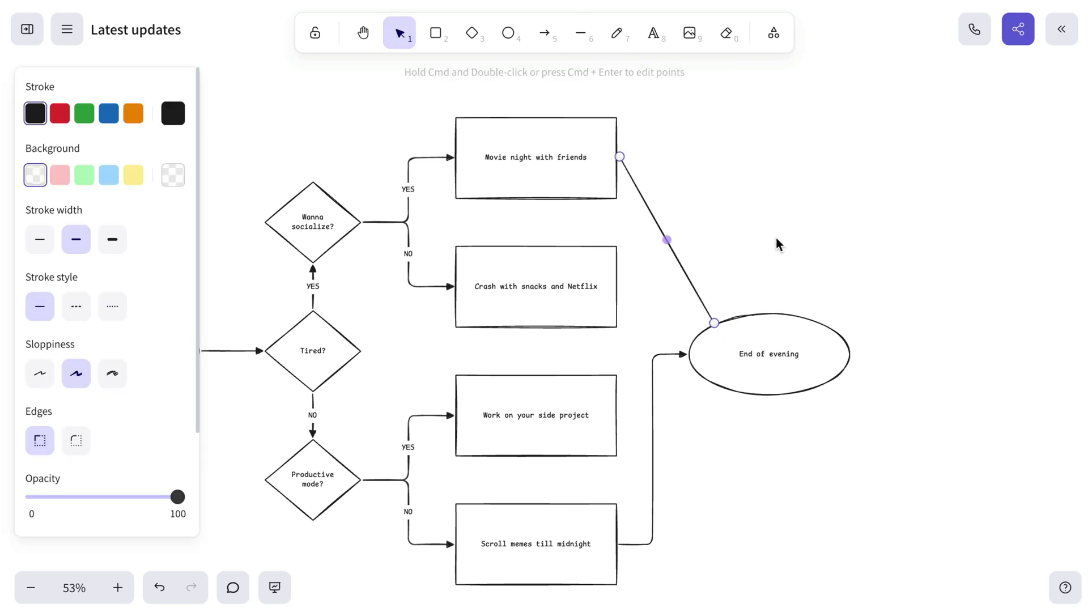
pyautogui.press('Tab')
pyautogui.press('Tab')
pyautogui.press('Tab')
pyautogui.press('Tab')
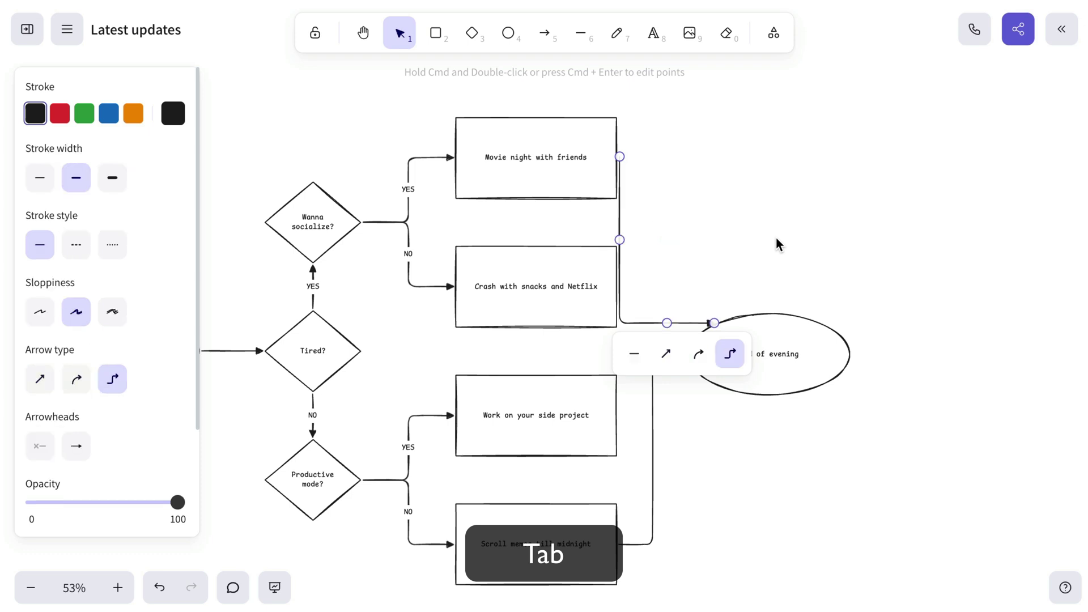
pyautogui.scroll(5, 754, 257)
pyautogui.scroll(-2, 753, 258)
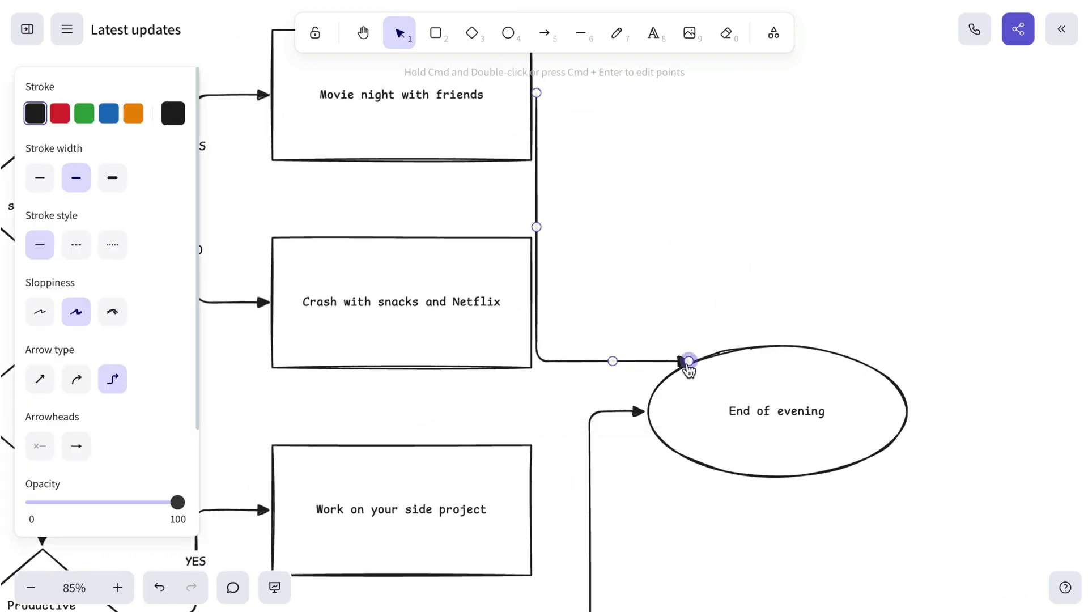
pyautogui.moveTo(687, 364); pyautogui.dragTo(634, 411)
pyautogui.scroll(2, 577, 288)
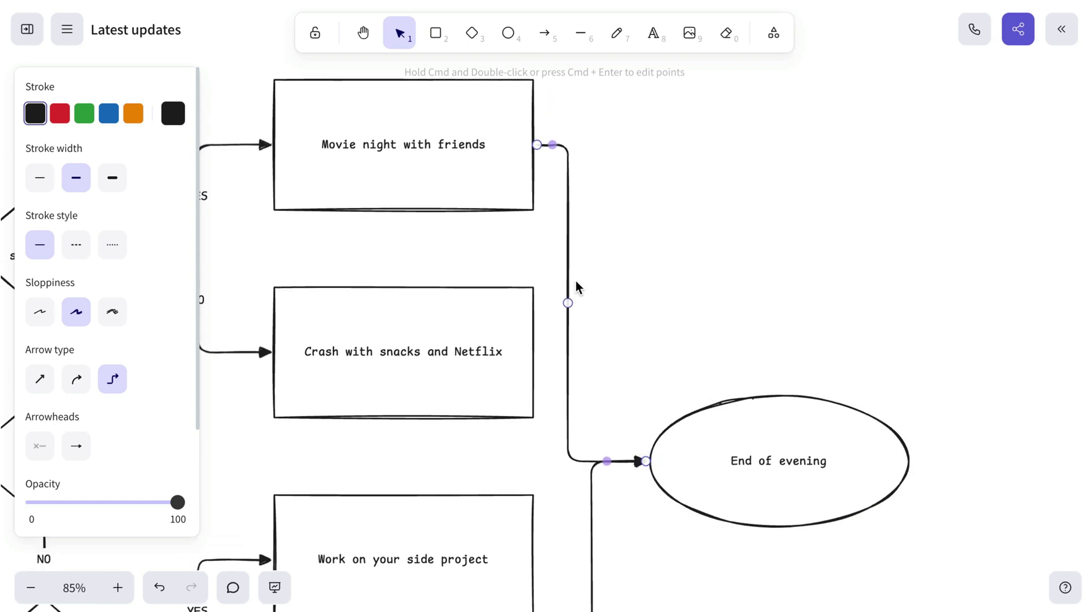
pyautogui.moveTo(535, 151); pyautogui.dragTo(543, 153)
pyautogui.moveTo(568, 304); pyautogui.dragTo(591, 311)
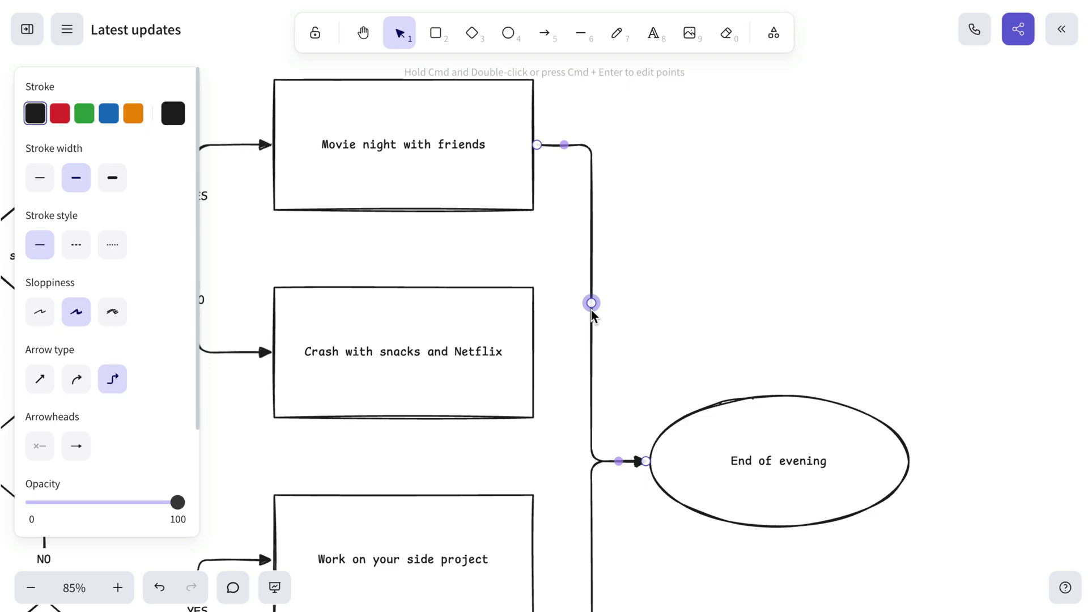
pyautogui.click(722, 311)
pyautogui.scroll(-5, 722, 311)
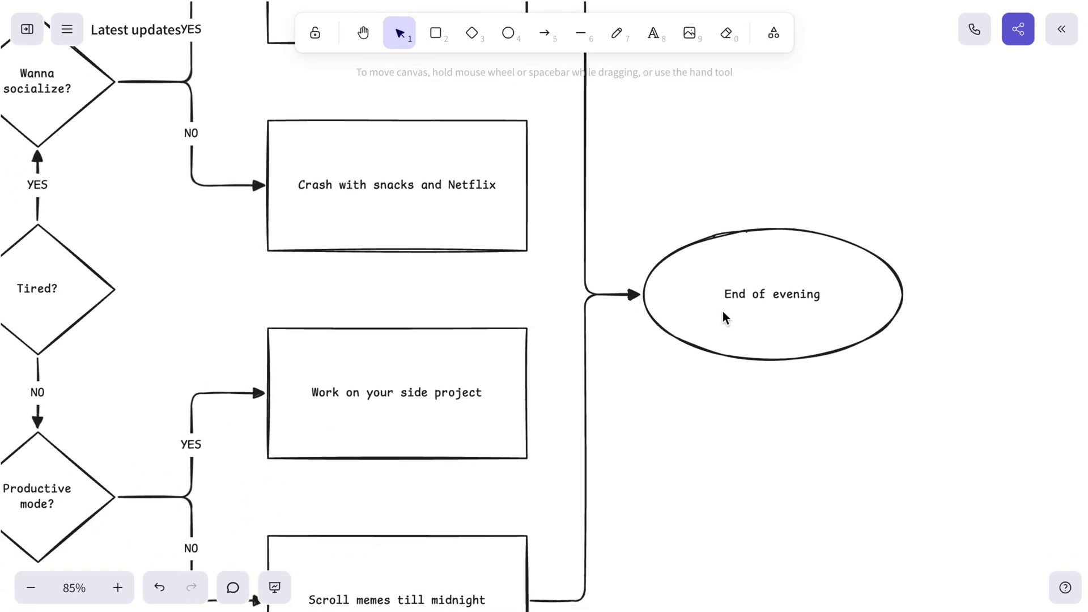
# Draw elbow arrows from the Crash and side-project boxes to End of evening
pyautogui.click(543, 33)
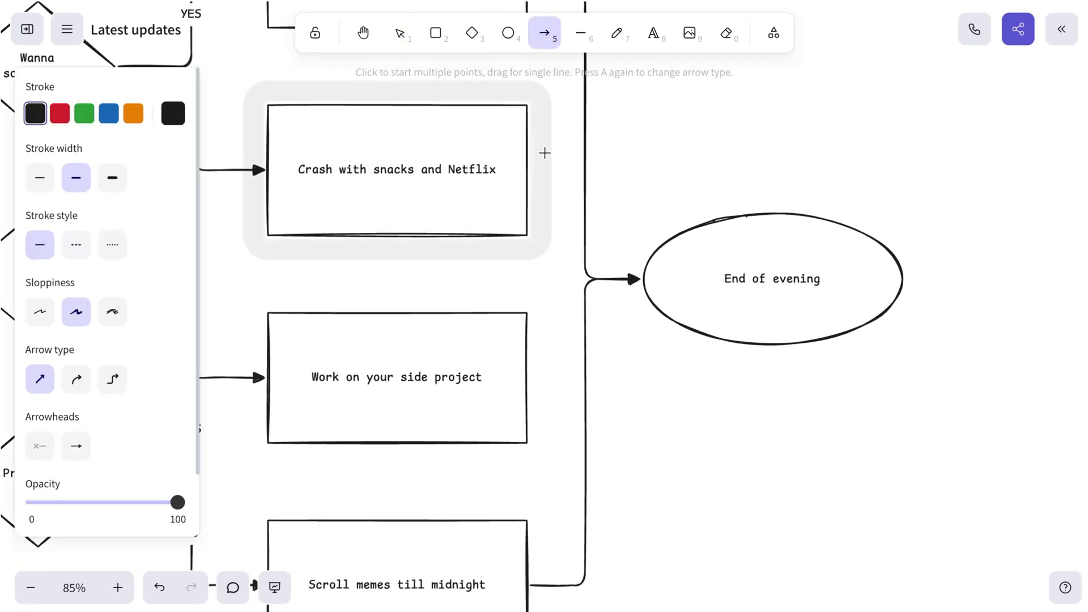
pyautogui.moveTo(531, 170)
pyautogui.mouseDown()
pyautogui.moveTo(595, 220)
pyautogui.moveTo(638, 277)
pyautogui.mouseUp()
pyautogui.click(114, 381)
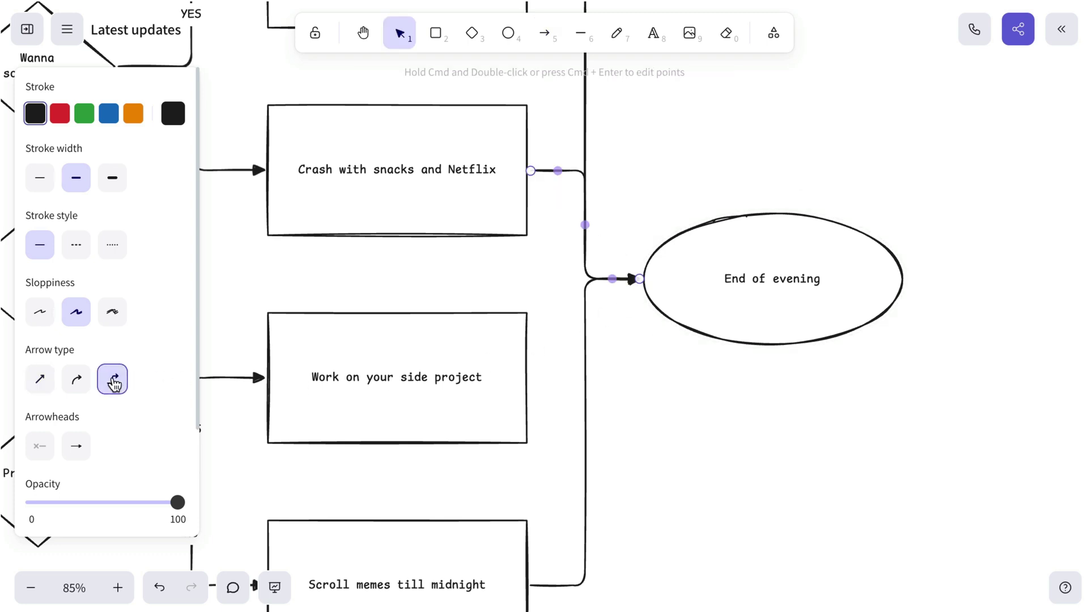
pyautogui.click(544, 37)
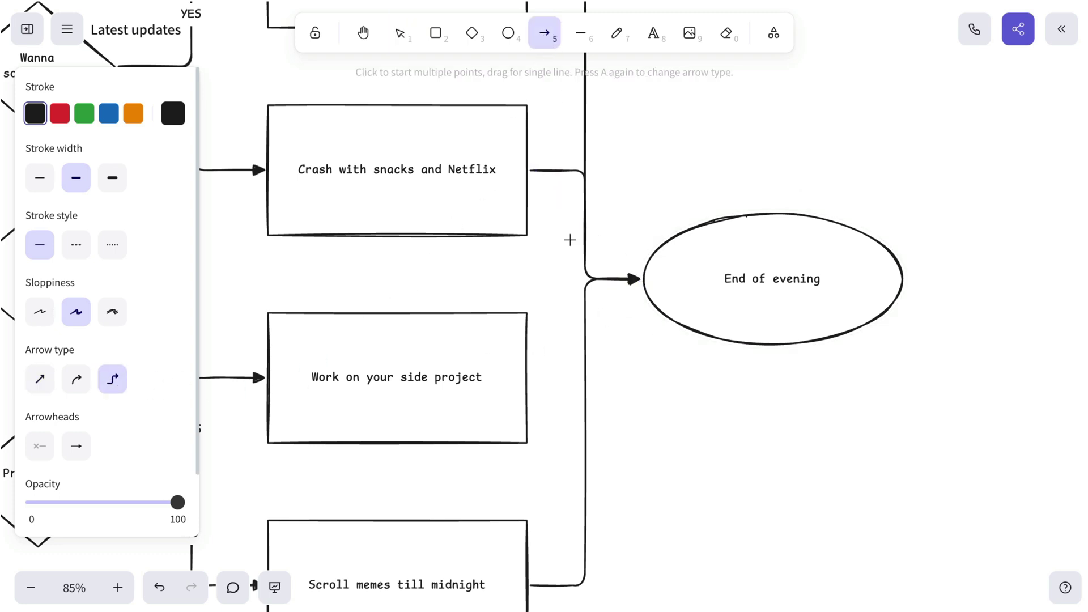
pyautogui.moveTo(522, 376); pyautogui.dragTo(635, 279)
# Nudge the End of evening ellipse right and shift the Movie night arrow's vertical segment
pyautogui.click(690, 171)
pyautogui.moveTo(735, 277); pyautogui.dragTo(774, 278)
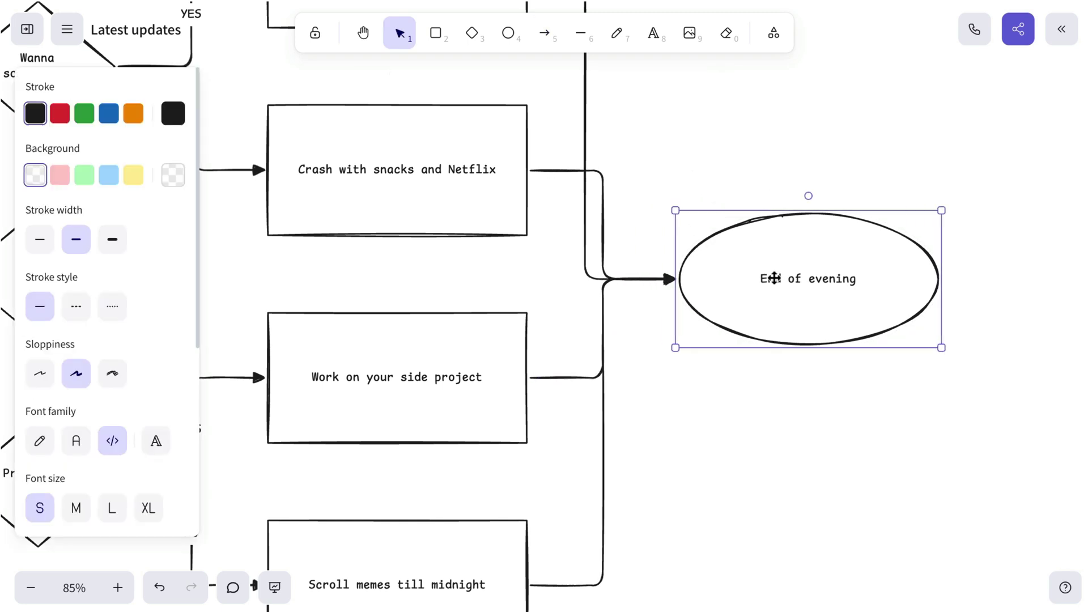
pyautogui.click(770, 197)
pyautogui.scroll(3, 715, 212)
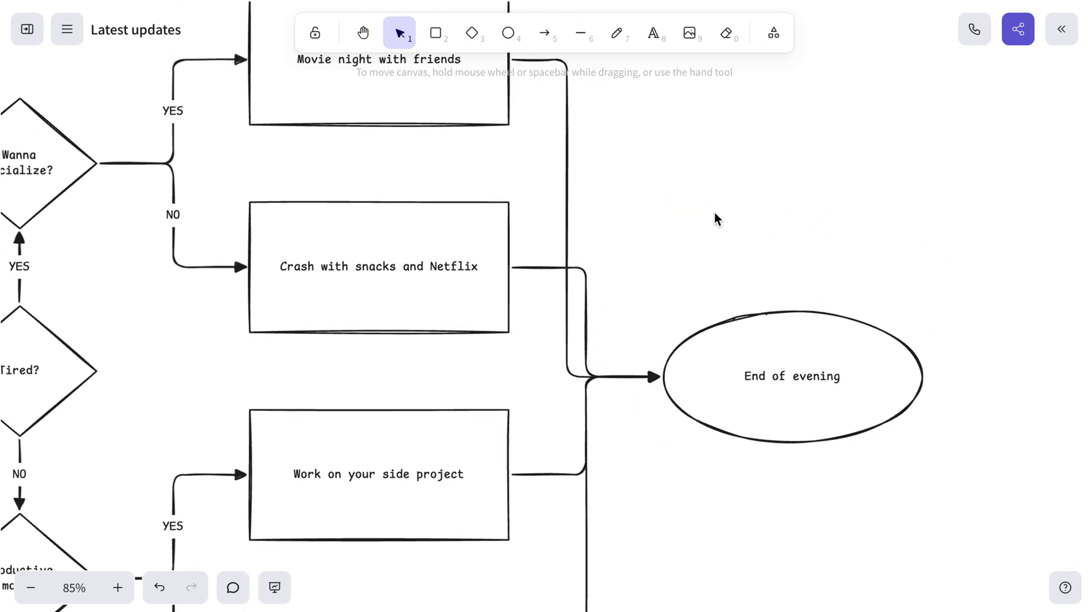
pyautogui.click(565, 196)
pyautogui.moveTo(566, 218); pyautogui.dragTo(587, 227)
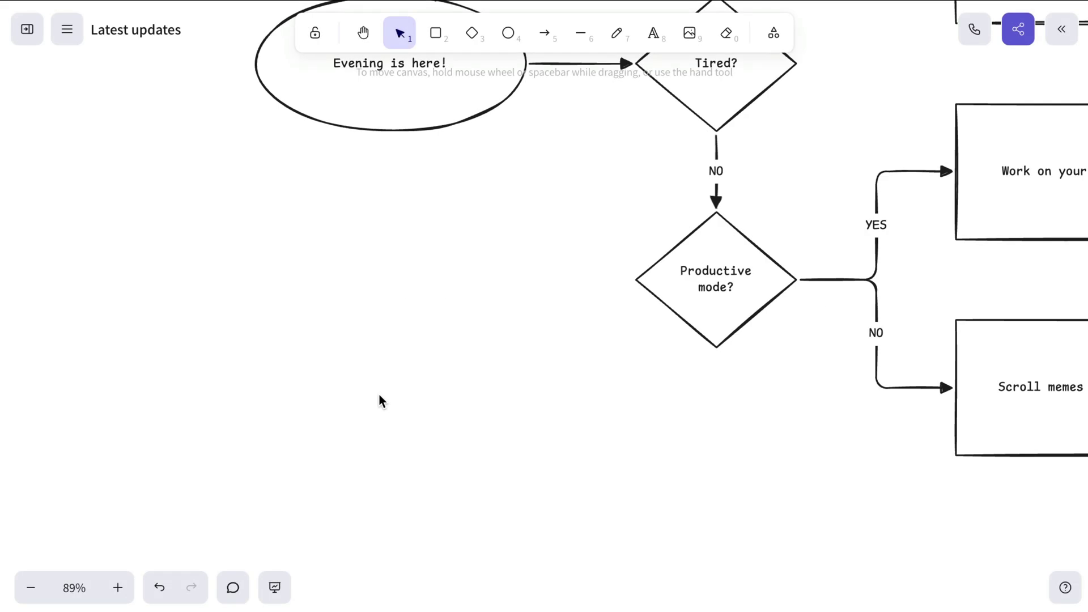
# Write the note 'Think of your mental health!' and wrap it in a two-line box
pyautogui.click(651, 41)
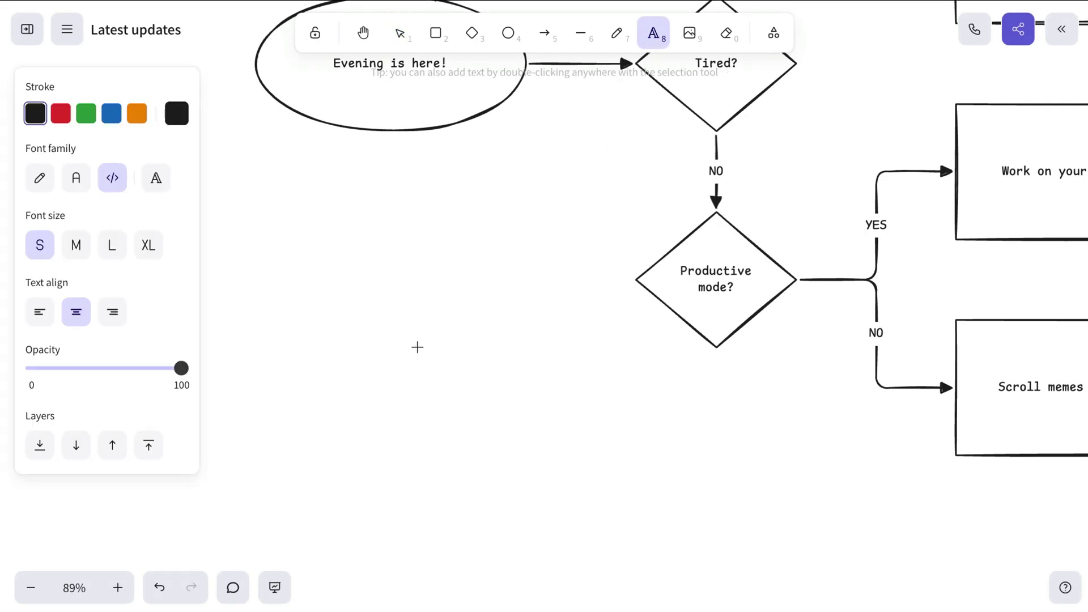
pyautogui.press('1')
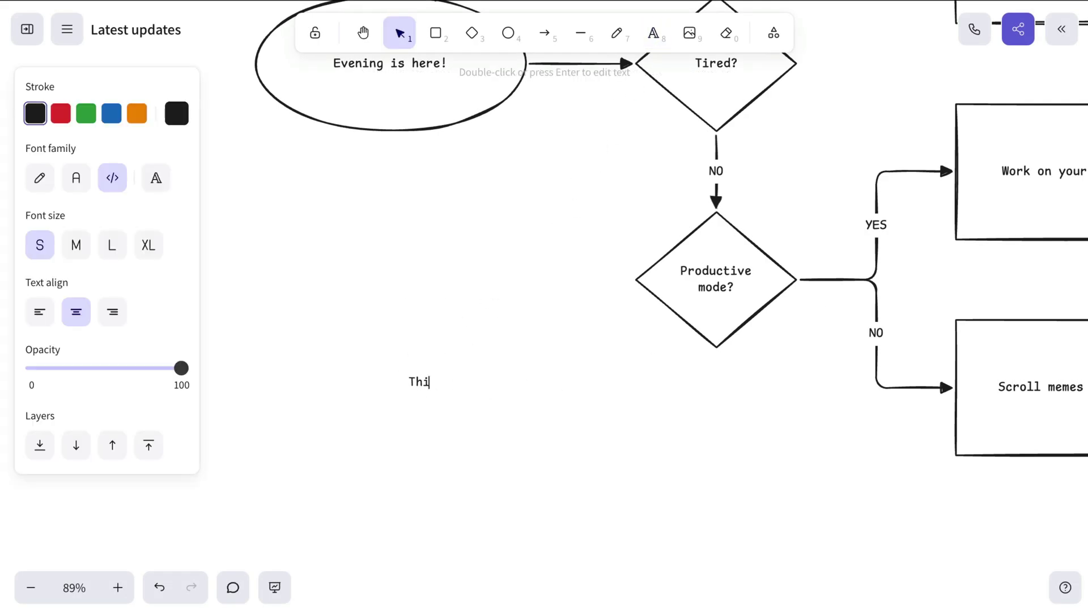
pyautogui.write('mental health!')
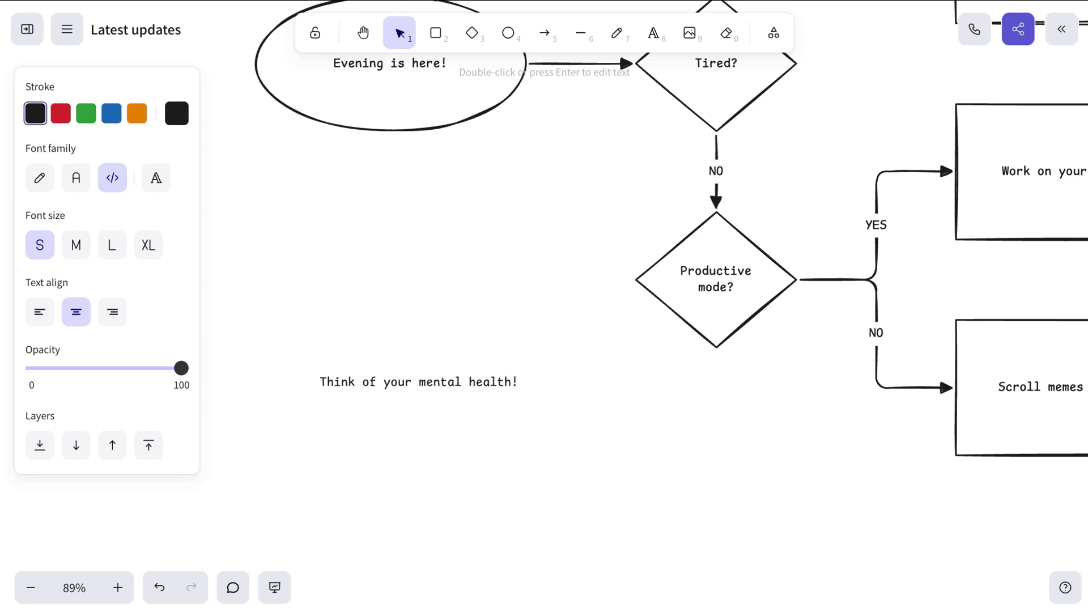
pyautogui.press('Escape')
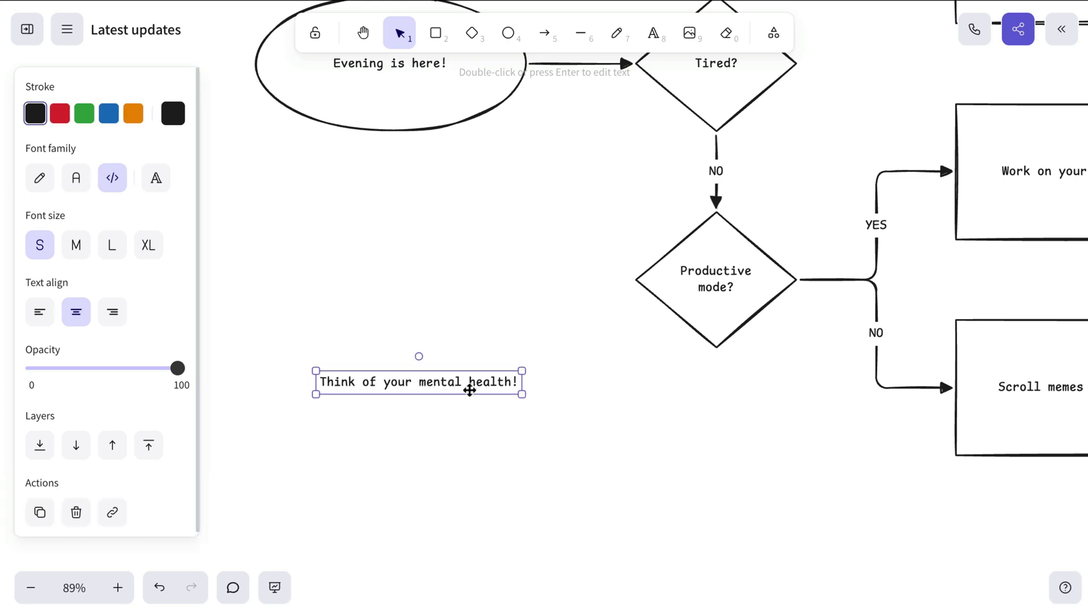
pyautogui.rightClick(469, 390)
pyautogui.click(549, 297)
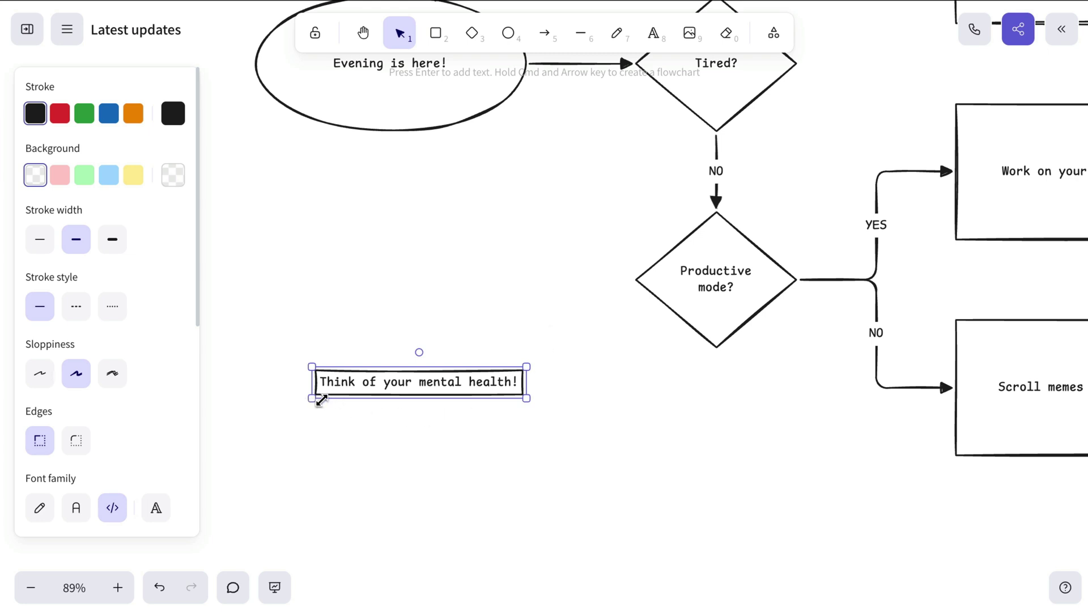
pyautogui.moveTo(321, 399); pyautogui.dragTo(376, 441)
pyautogui.click(656, 406)
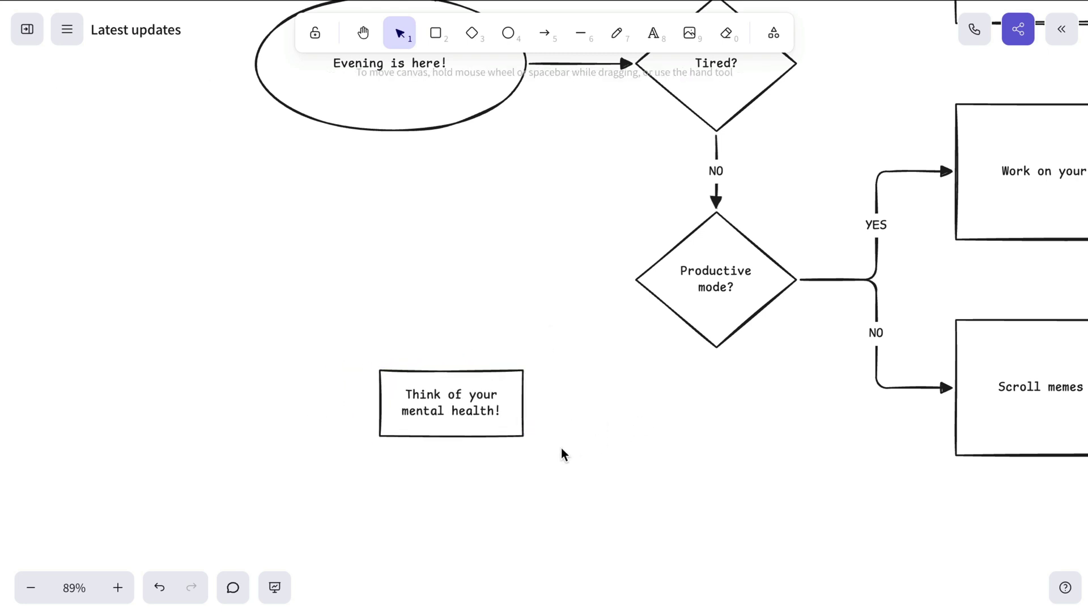
pyautogui.keyDown('ctrl'); pyautogui.scroll(3, 561, 447); pyautogui.keyUp('ctrl')
# Link the note box to Productive mode? with a stepped elbow arrow
pyautogui.click(545, 46)
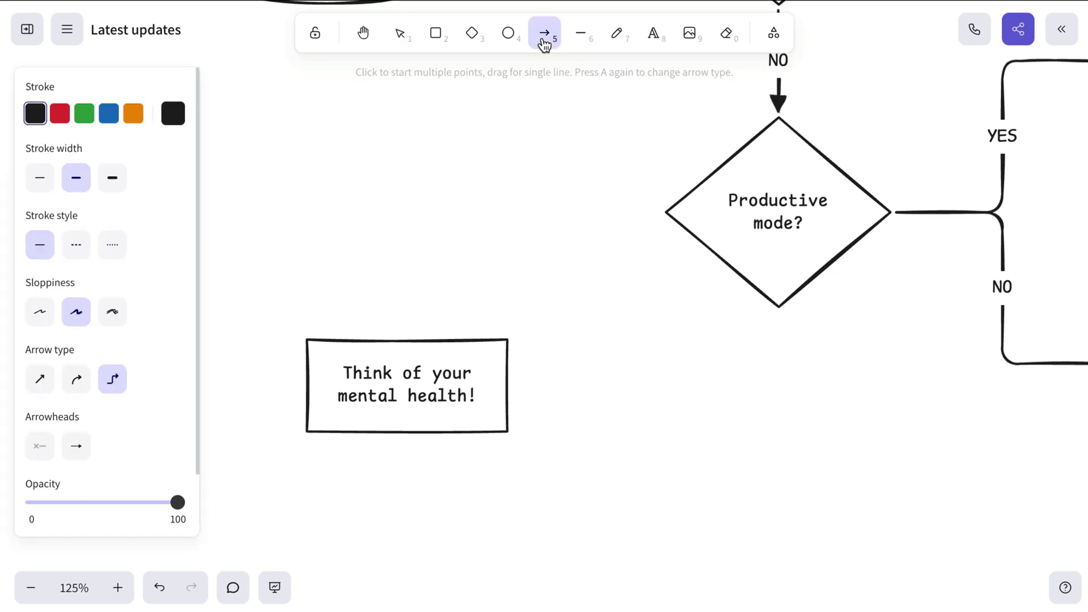
pyautogui.moveTo(510, 383)
pyautogui.mouseDown()
pyautogui.moveTo(580, 360)
pyautogui.moveTo(778, 325)
pyautogui.moveTo(620, 342)
pyautogui.moveTo(638, 208)
pyautogui.moveTo(675, 306)
pyautogui.moveTo(708, 257)
pyautogui.moveTo(715, 268)
pyautogui.mouseUp()
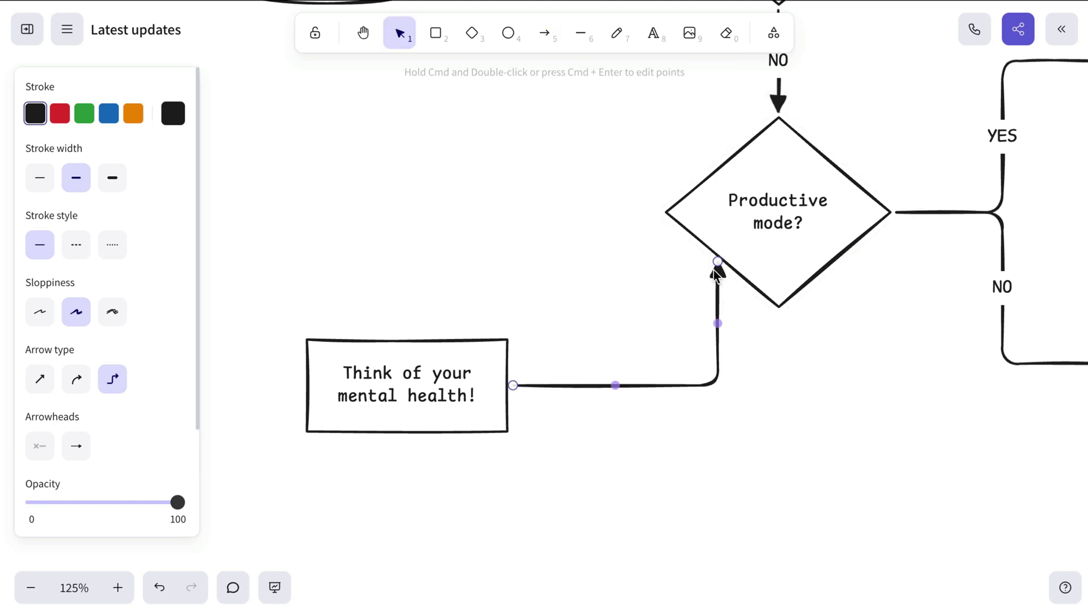
pyautogui.moveTo(717, 323); pyautogui.dragTo(607, 334)
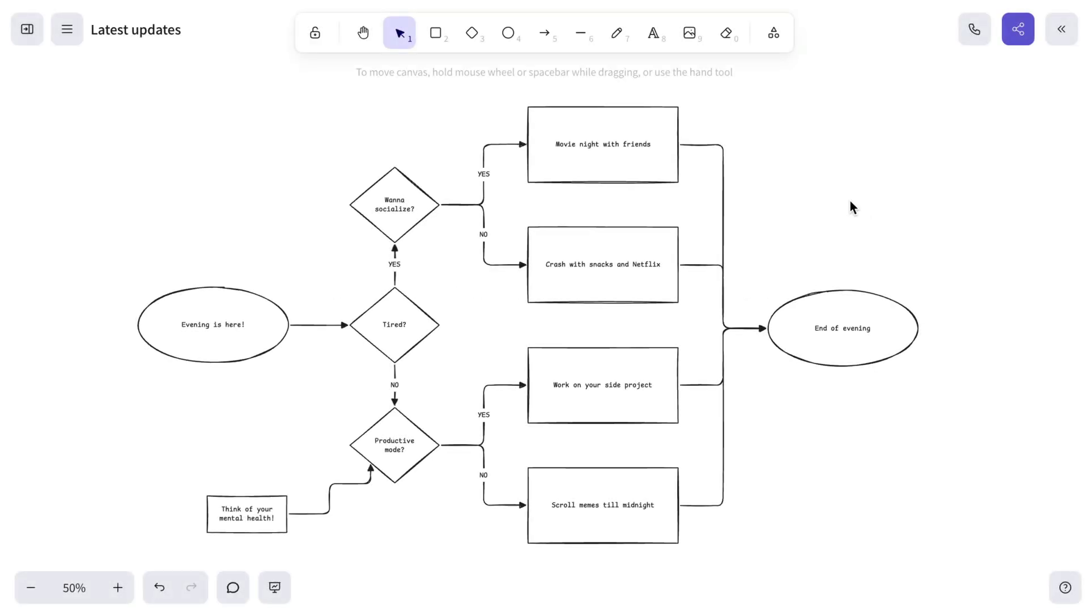
# Lasso-select the Wanna socialize? branch and its two boxes, fill them yellow with dashed outlines
pyautogui.click(782, 40)
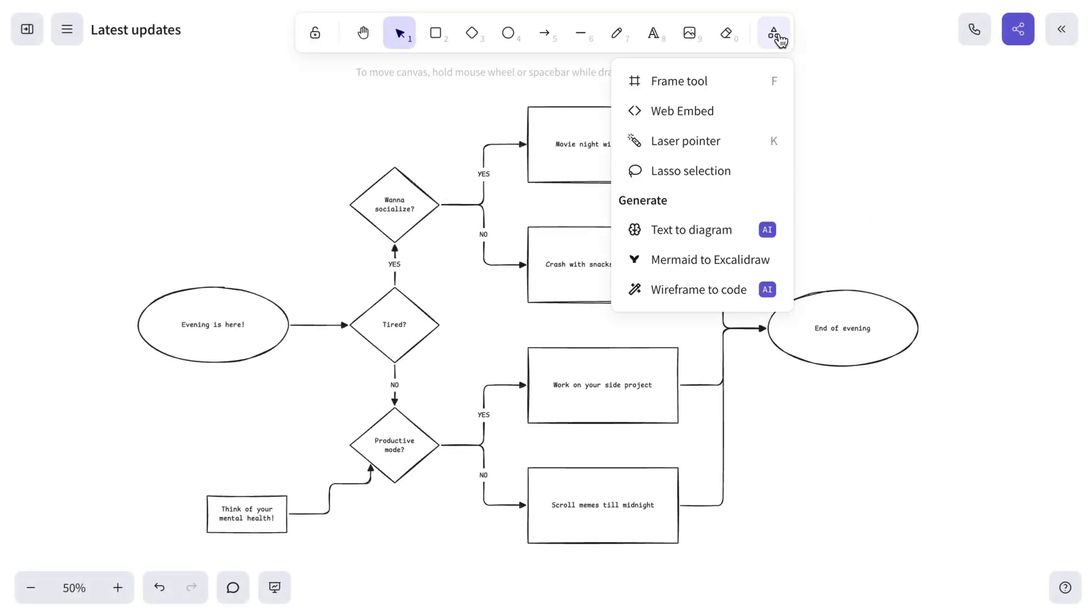
pyautogui.click(674, 170)
pyautogui.moveTo(671, 164)
pyautogui.mouseDown()
pyautogui.moveTo(626, 130)
pyautogui.moveTo(538, 95)
pyautogui.moveTo(431, 131)
pyautogui.moveTo(401, 171)
pyautogui.moveTo(402, 210)
pyautogui.moveTo(496, 281)
pyautogui.moveTo(558, 284)
pyautogui.moveTo(607, 233)
pyautogui.mouseUp()
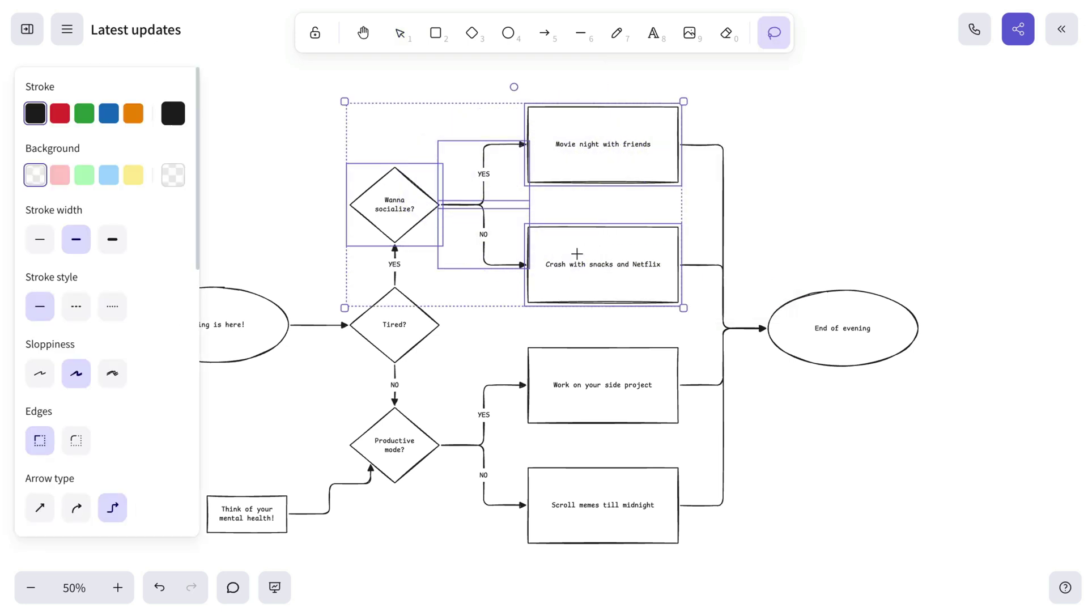
pyautogui.click(133, 178)
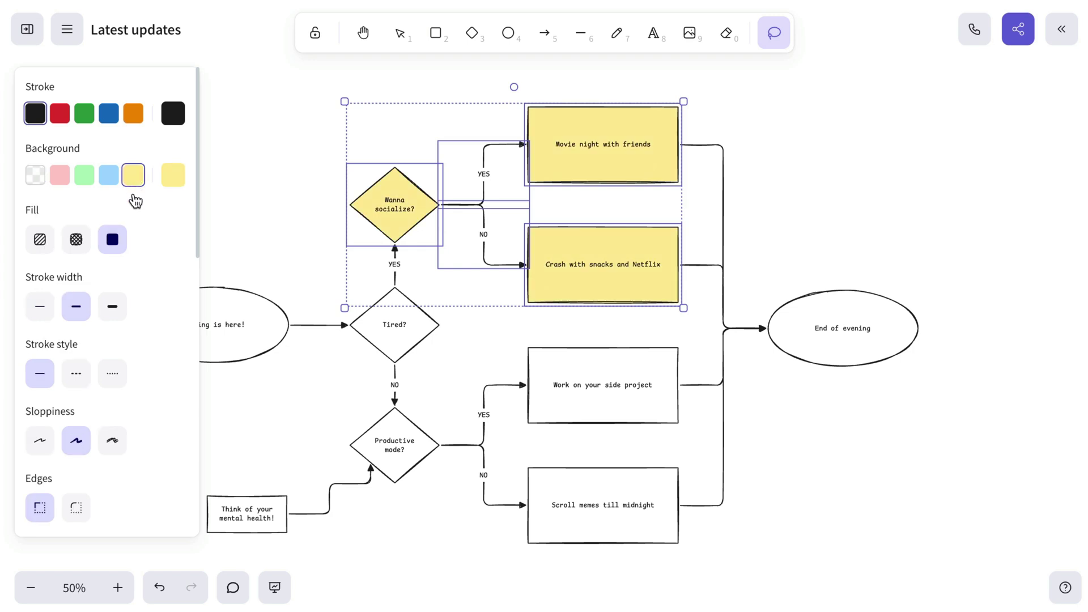
pyautogui.click(83, 386)
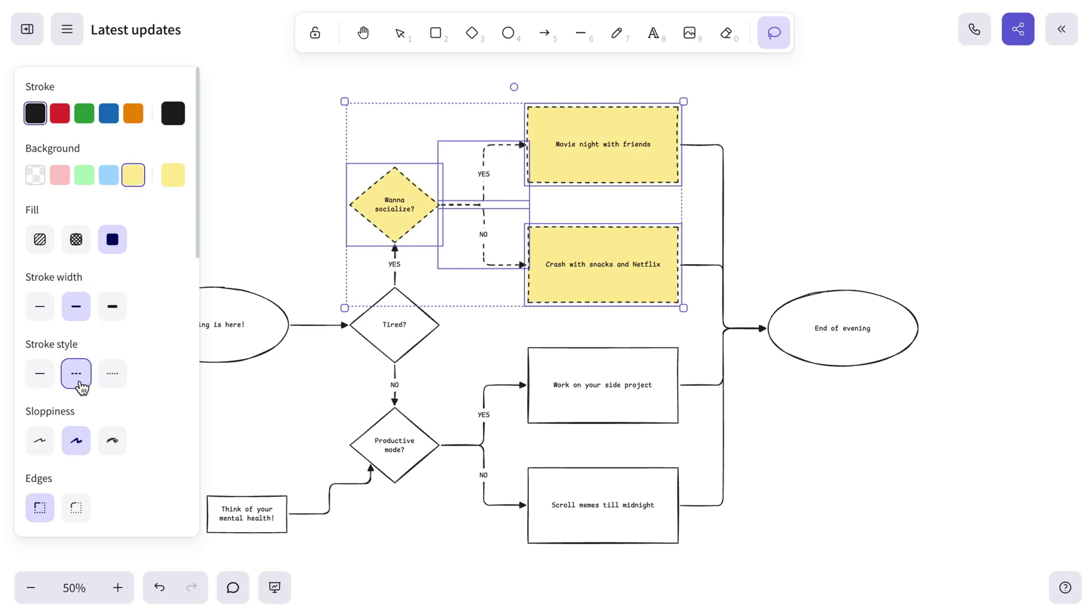
pyautogui.click(808, 171)
# Fill the Productive mode? branch and its two boxes green with dashed outlines, then deselect
pyautogui.scroll(-3, 808, 171)
pyautogui.hscroll(-3, 808, 171)
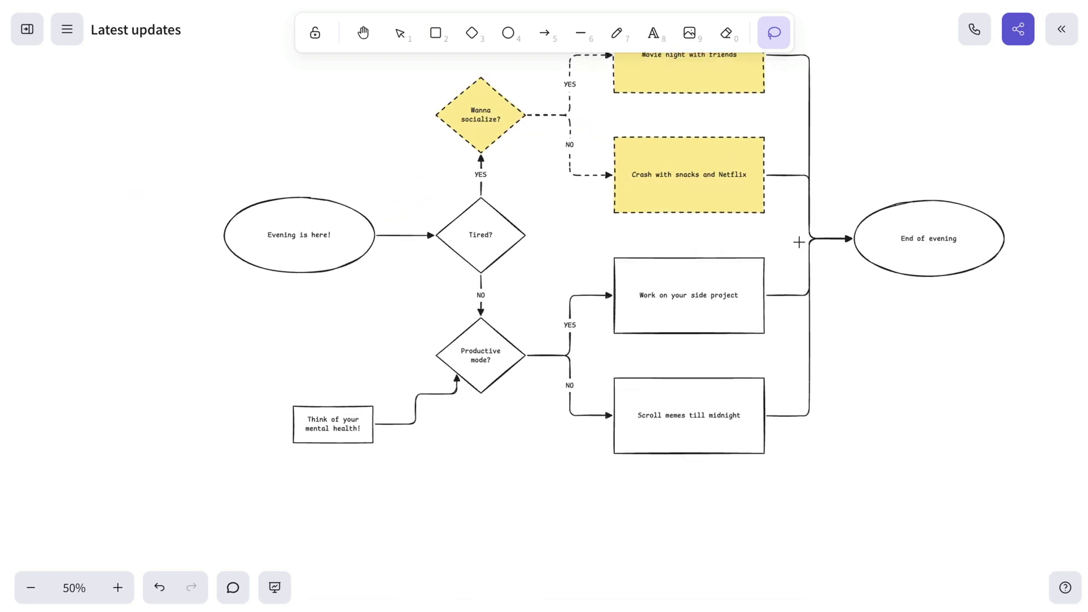
pyautogui.moveTo(763, 338)
pyautogui.mouseDown()
pyautogui.moveTo(583, 308)
pyautogui.moveTo(479, 337)
pyautogui.moveTo(583, 437)
pyautogui.moveTo(698, 396)
pyautogui.mouseUp()
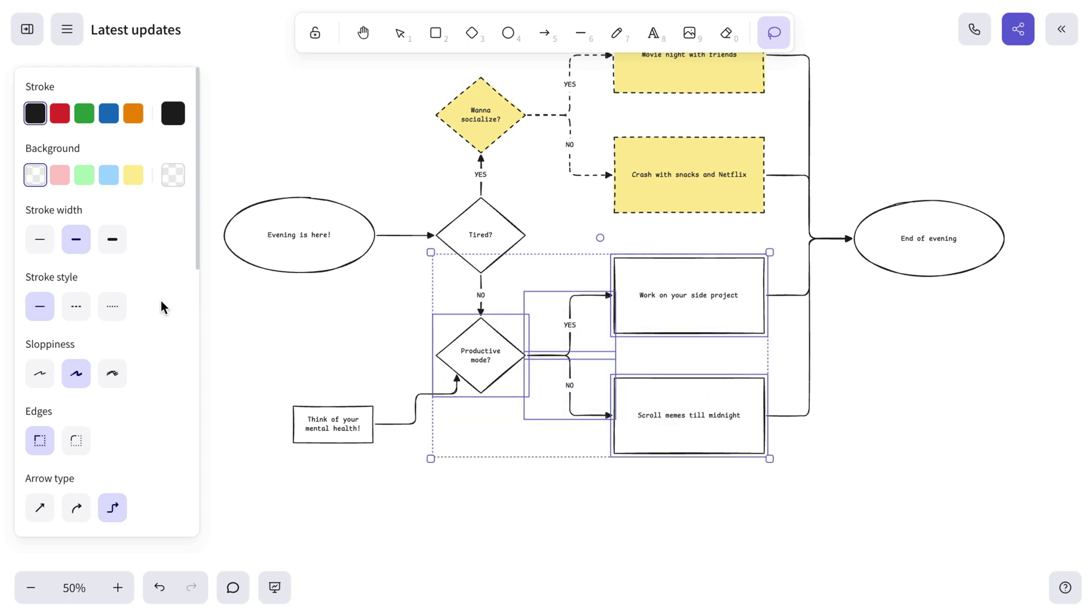
pyautogui.click(85, 176)
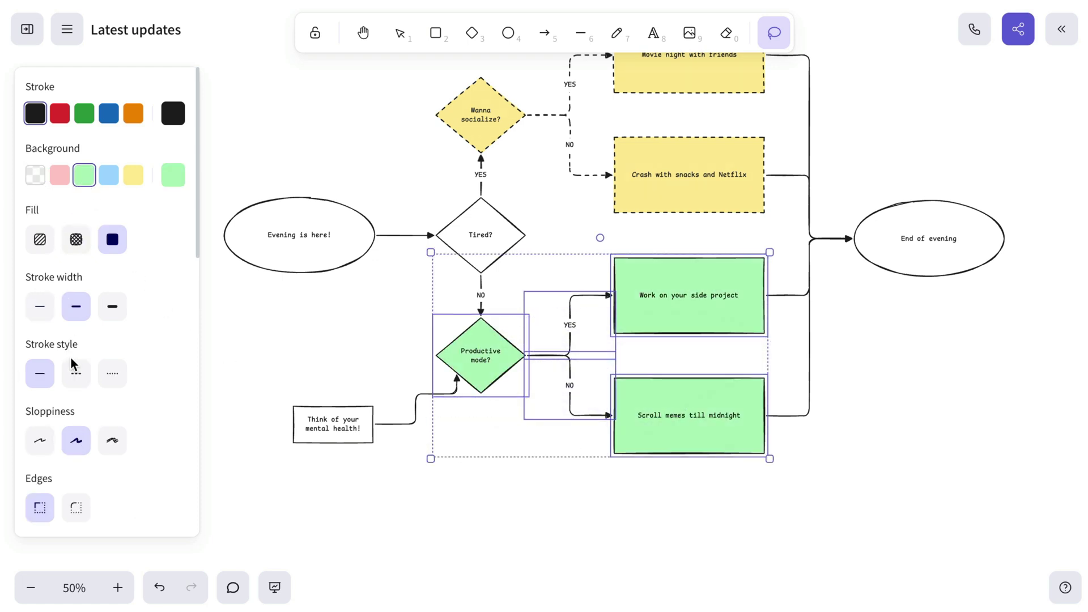
pyautogui.click(80, 376)
pyautogui.press('Escape')
pyautogui.hscroll(2, 416, 515)
pyautogui.scroll(1, 415, 515)
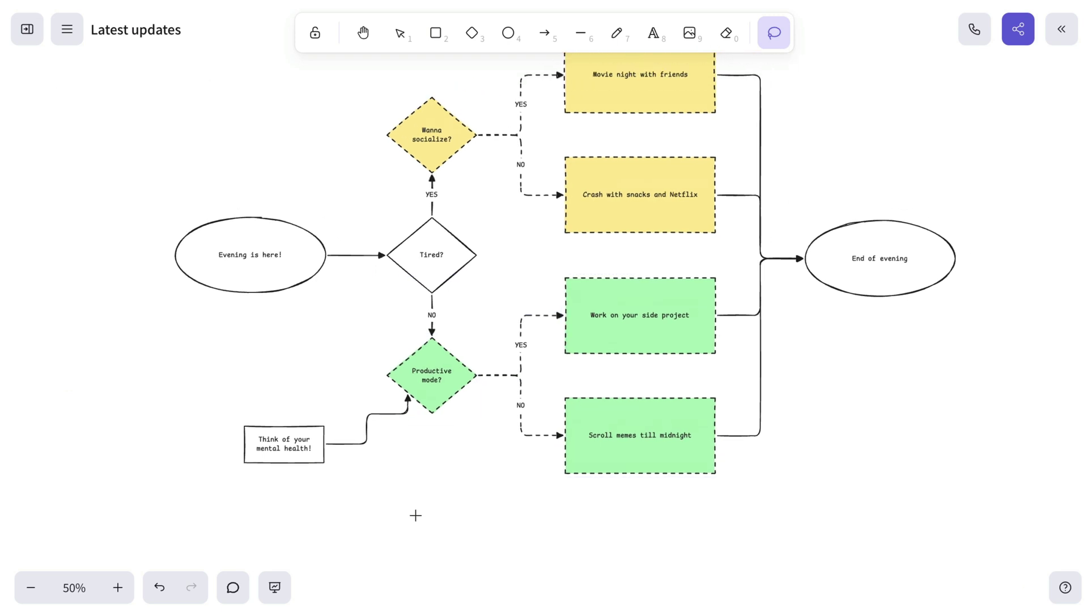
# Make the connectors leading into End of evening dotted
pyautogui.press('Escape')
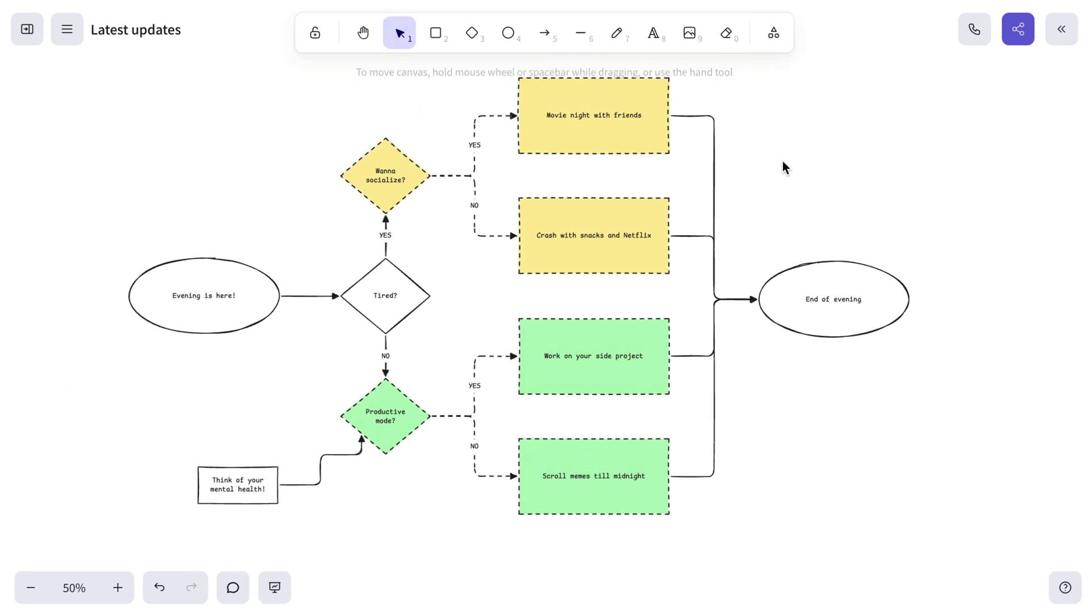
pyautogui.moveTo(783, 161)
pyautogui.mouseDown()
pyautogui.moveTo(702, 206)
pyautogui.moveTo(693, 242)
pyautogui.moveTo(703, 291)
pyautogui.moveTo(695, 416)
pyautogui.moveTo(723, 471)
pyautogui.mouseUp()
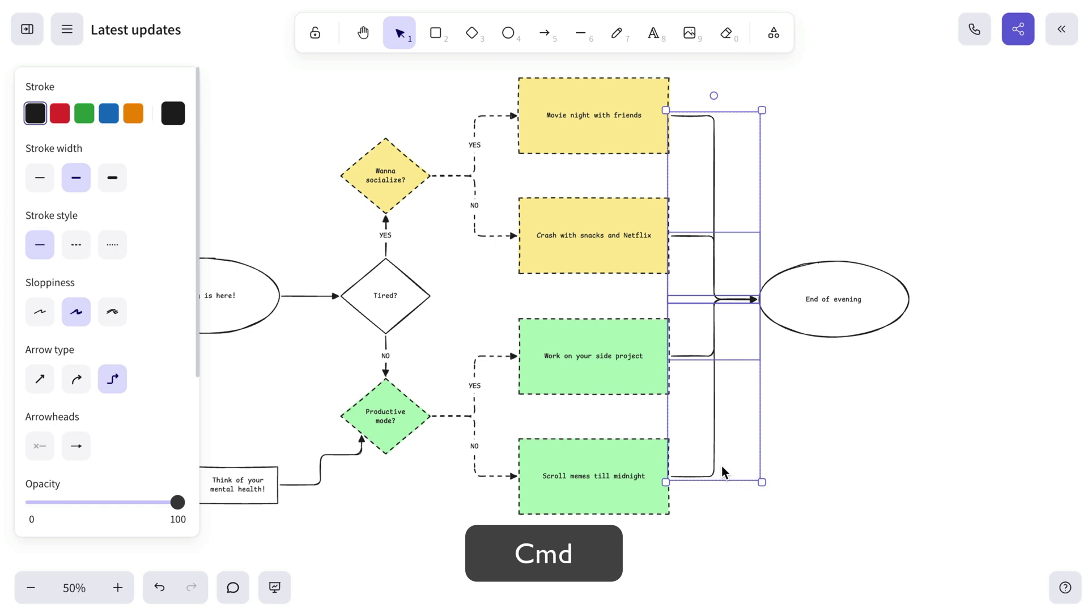
pyautogui.click(116, 255)
pyautogui.click(880, 180)
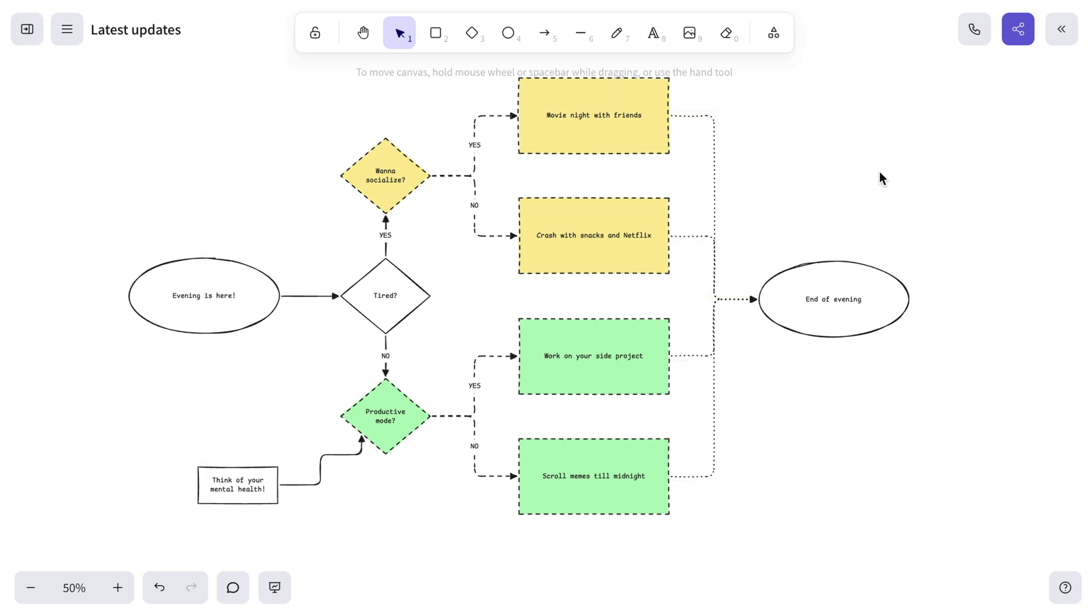
# Give the End of evening ellipse a pink fill and a dotted outline
pyautogui.click(815, 301)
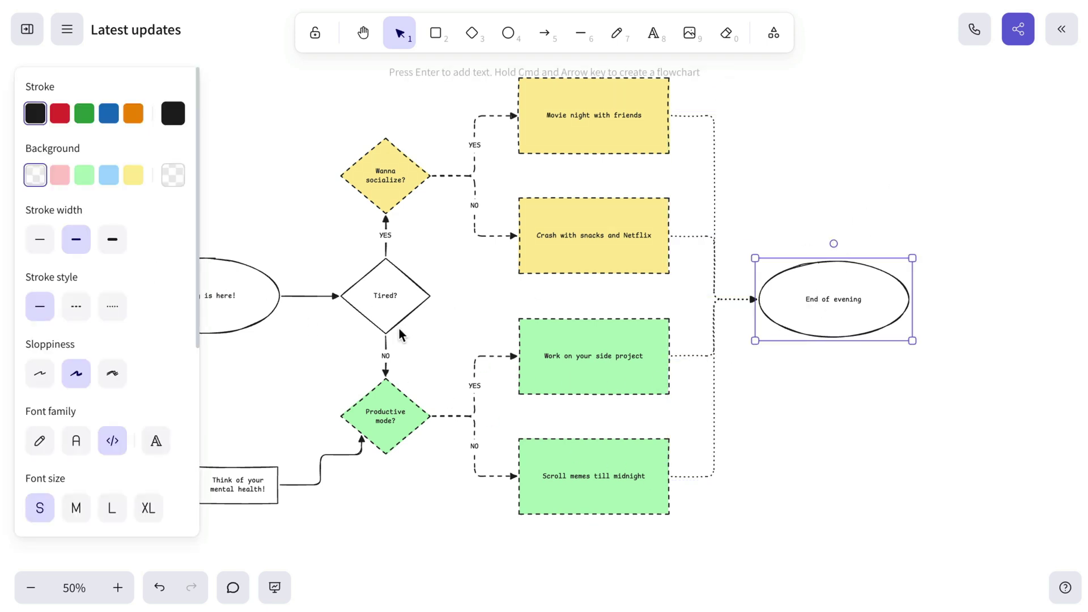
pyautogui.click(59, 175)
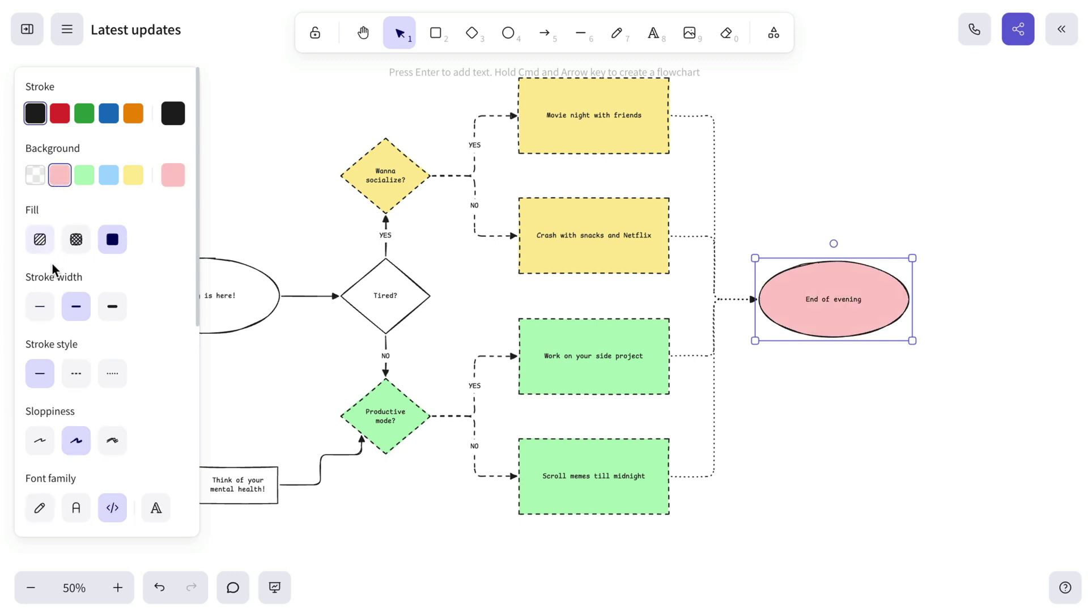
pyautogui.click(111, 378)
pyautogui.click(747, 187)
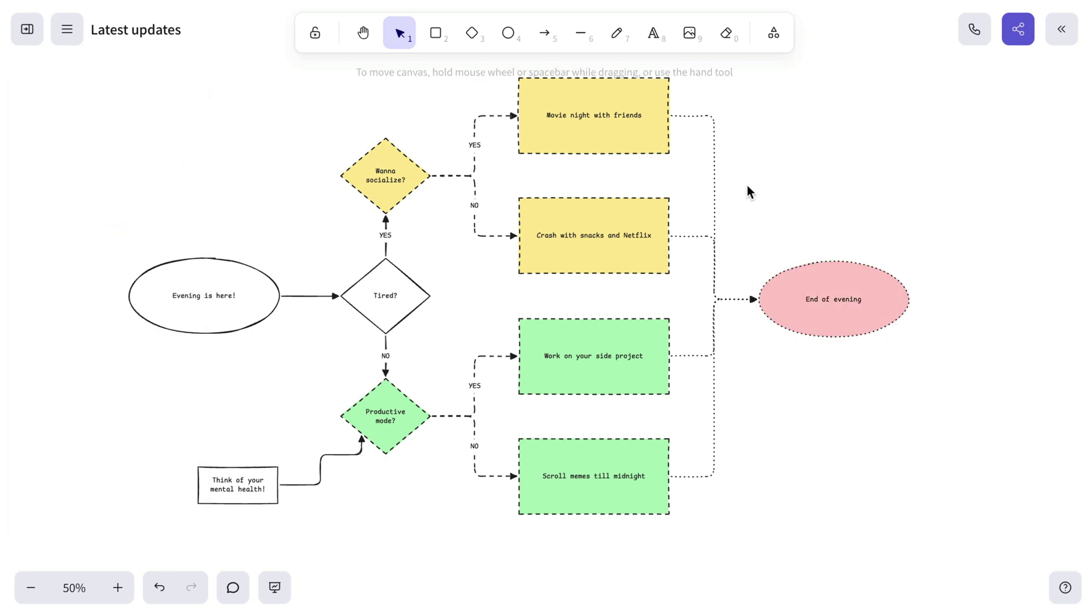
# Fill the Evening is here! ellipse and the Tired? shape light blue
pyautogui.hscroll(-5, 746, 187)
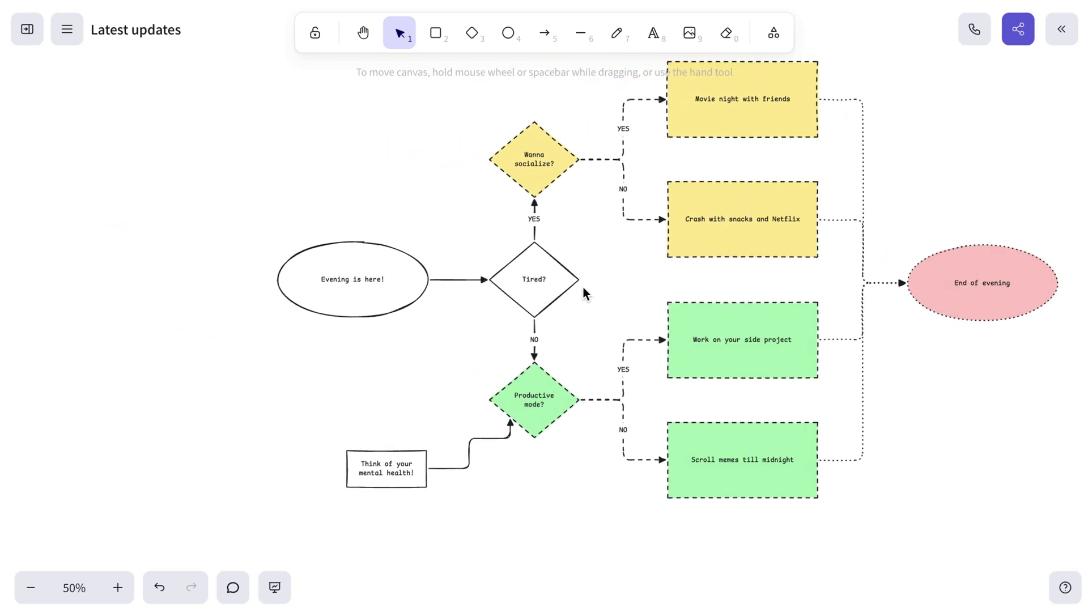
pyautogui.moveTo(254, 215); pyautogui.dragTo(589, 334)
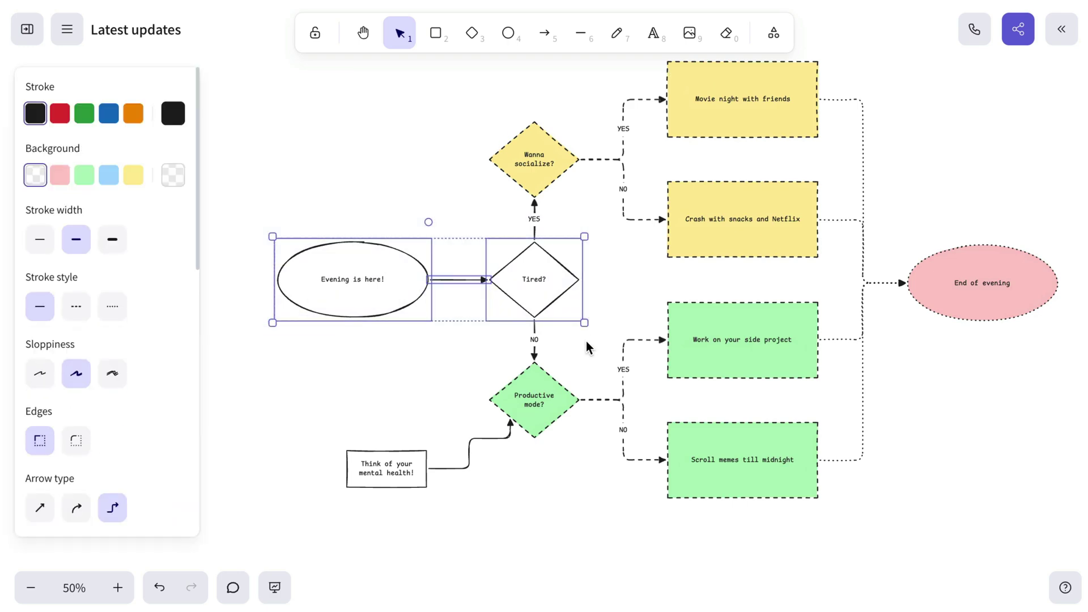
pyautogui.click(110, 181)
pyautogui.click(377, 160)
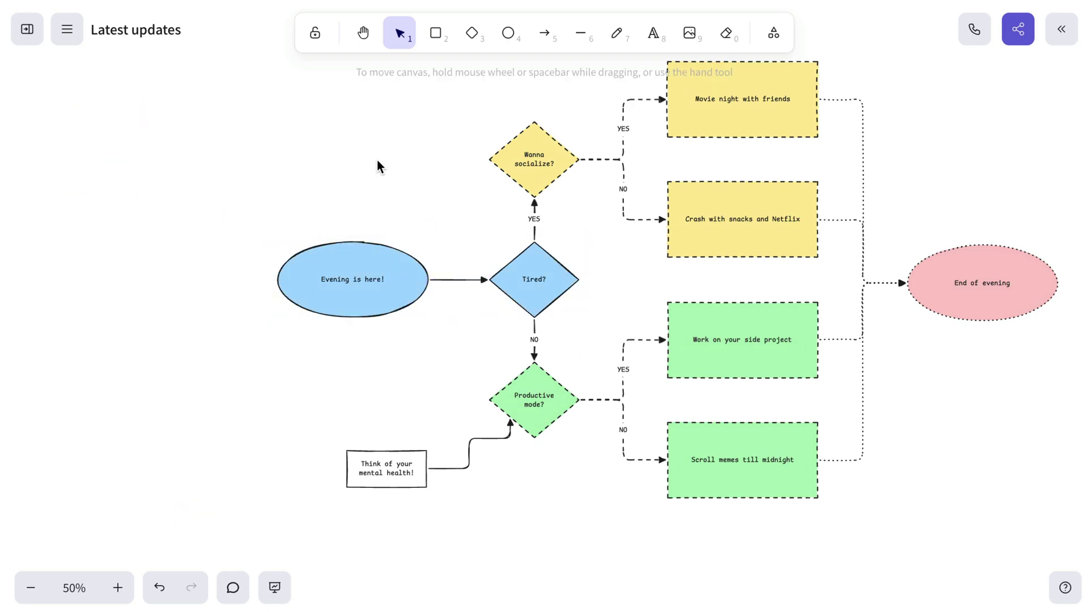
pyautogui.scroll(5, 463, 536)
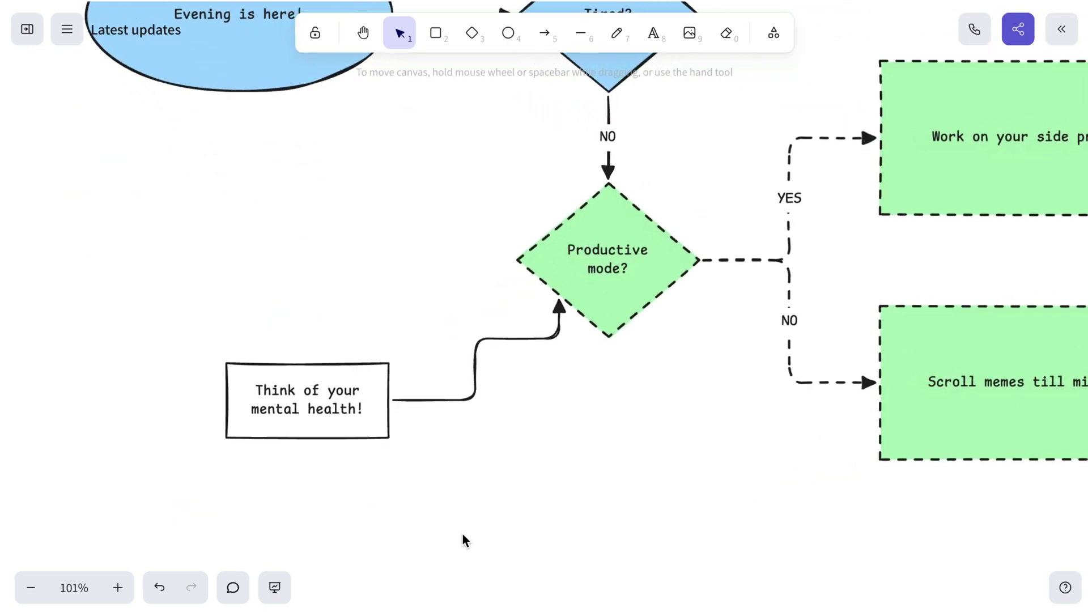
# Give the mental-health box and its arrow orange dotted strokes and a palest peach (fff4e6) fill
pyautogui.moveTo(480, 535); pyautogui.dragTo(363, 363)
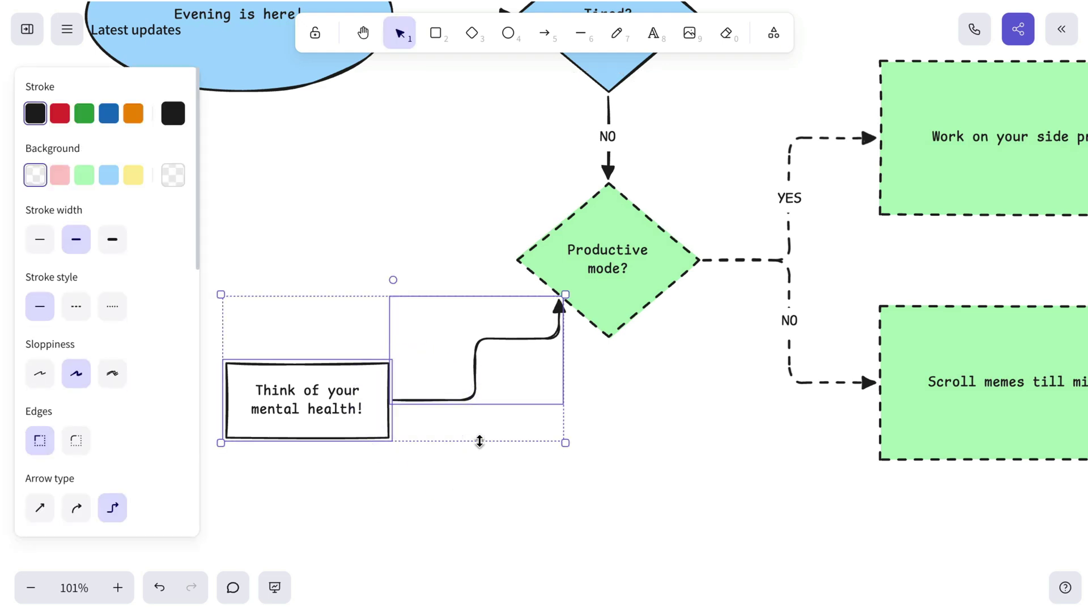
pyautogui.click(134, 177)
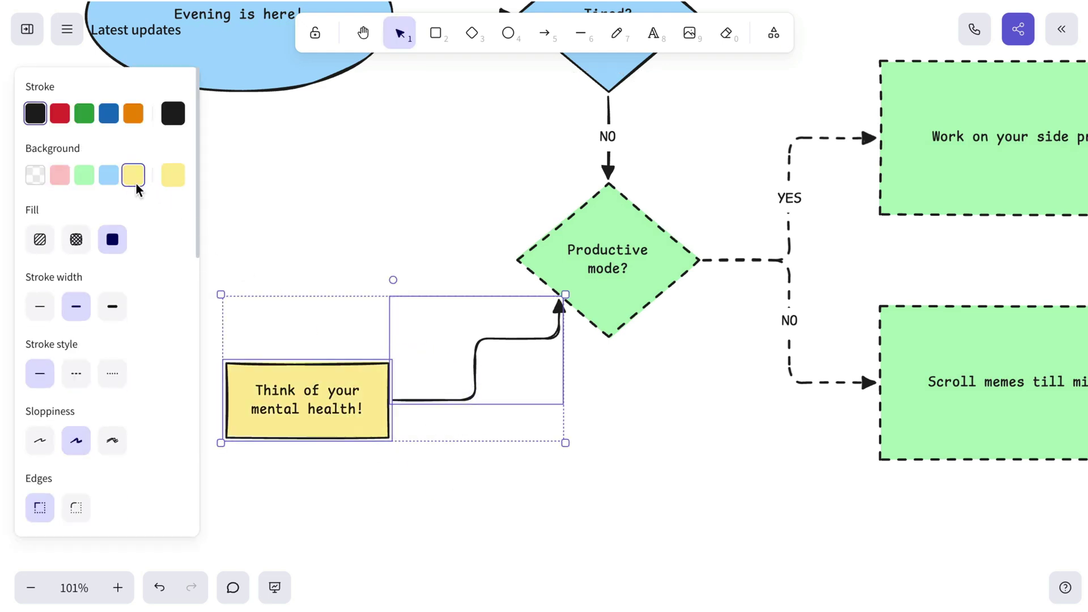
pyautogui.click(136, 123)
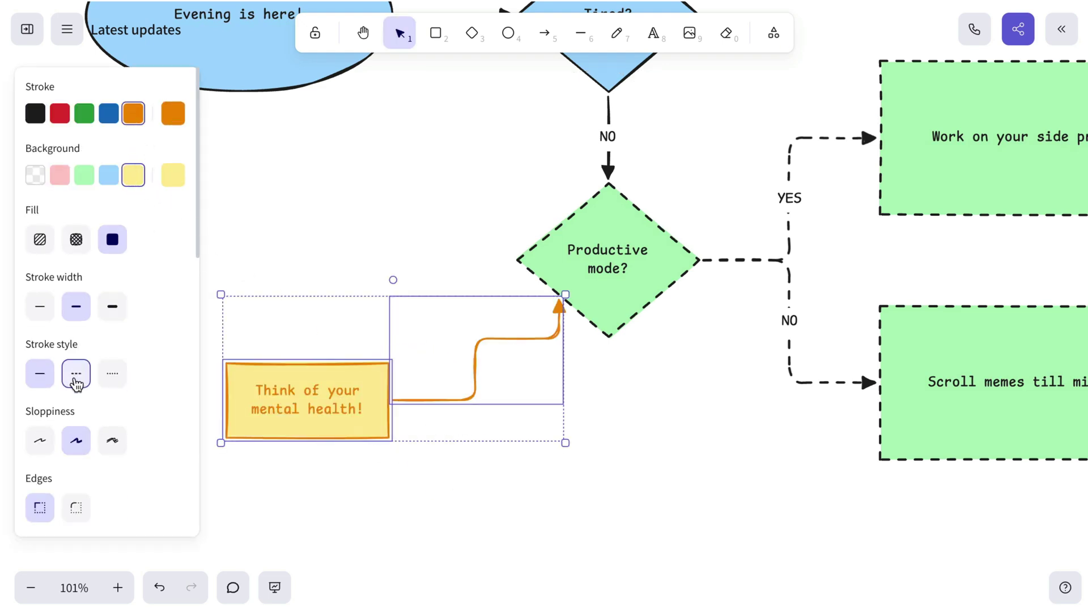
pyautogui.click(76, 385)
pyautogui.click(109, 378)
pyautogui.click(172, 177)
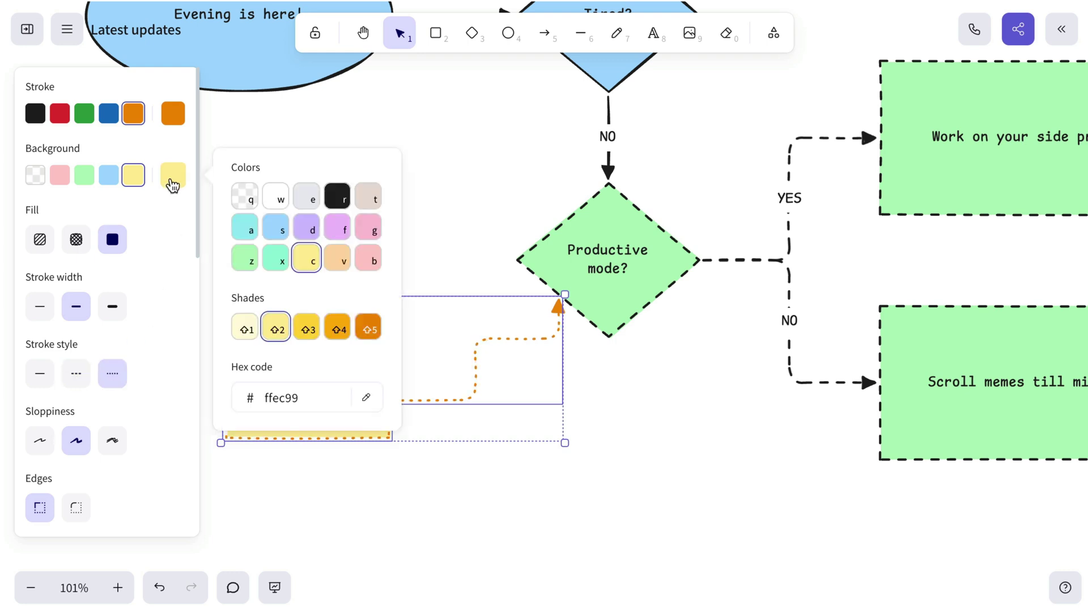
pyautogui.click(337, 259)
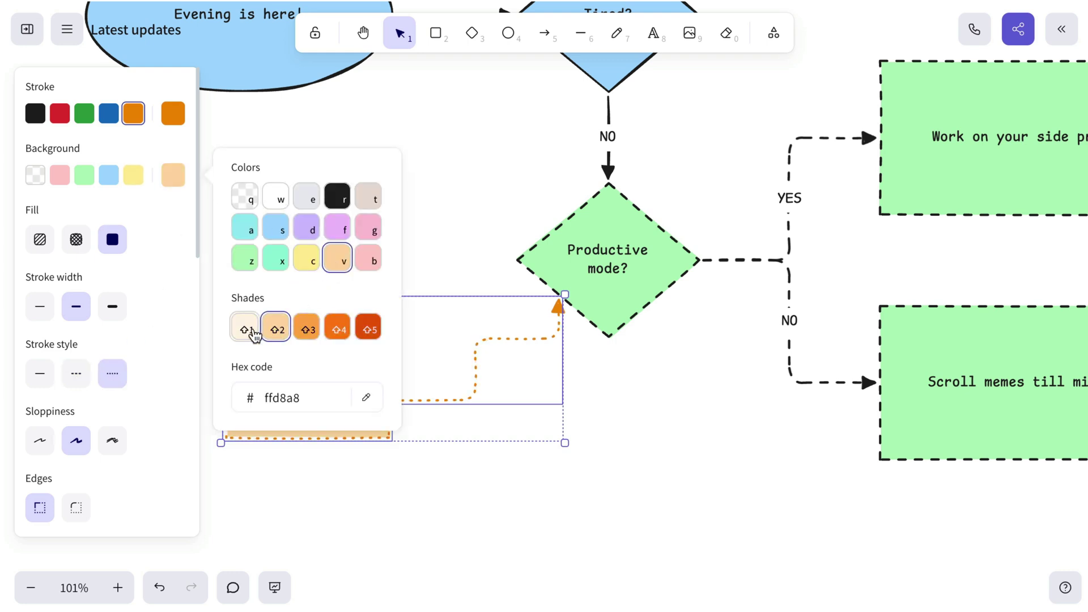
pyautogui.click(246, 328)
pyautogui.click(672, 424)
pyautogui.hotkey('shift', '1')
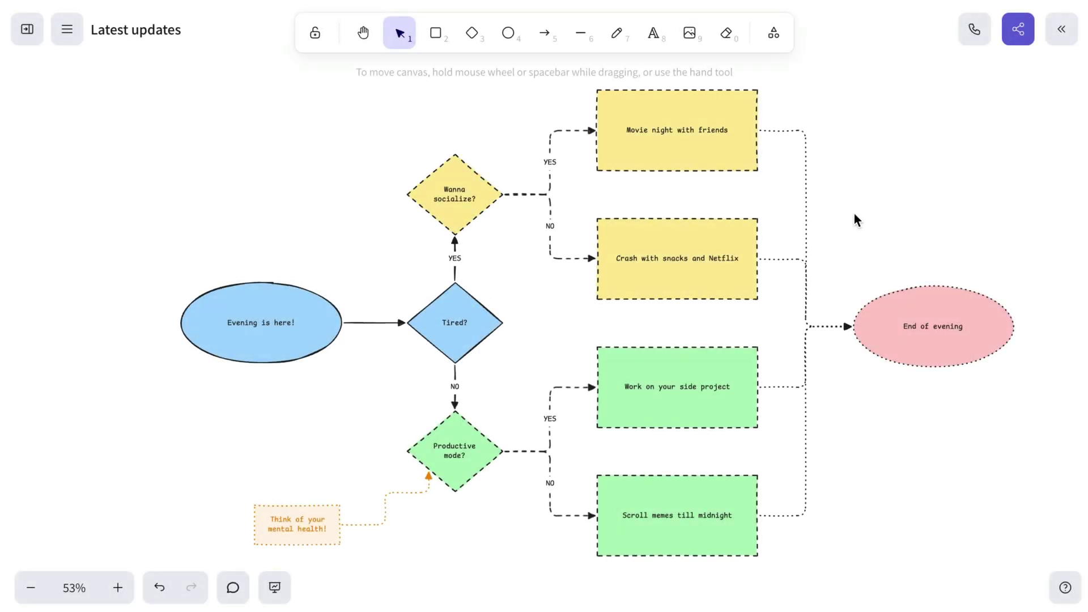
# Draw a closed multi-point line looping around the Productive mode? diamond and both green boxes
pyautogui.click(584, 37)
pyautogui.scroll(5, 713, 441)
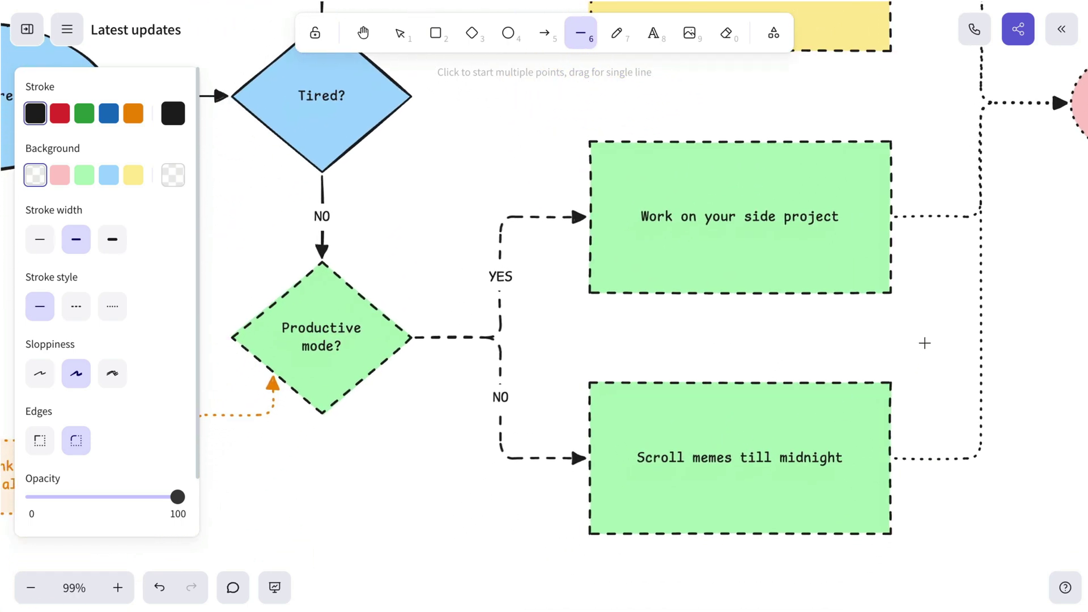
pyautogui.click(939, 339)
pyautogui.click(978, 249)
pyautogui.click(915, 169)
pyautogui.click(824, 182)
pyautogui.click(739, 92)
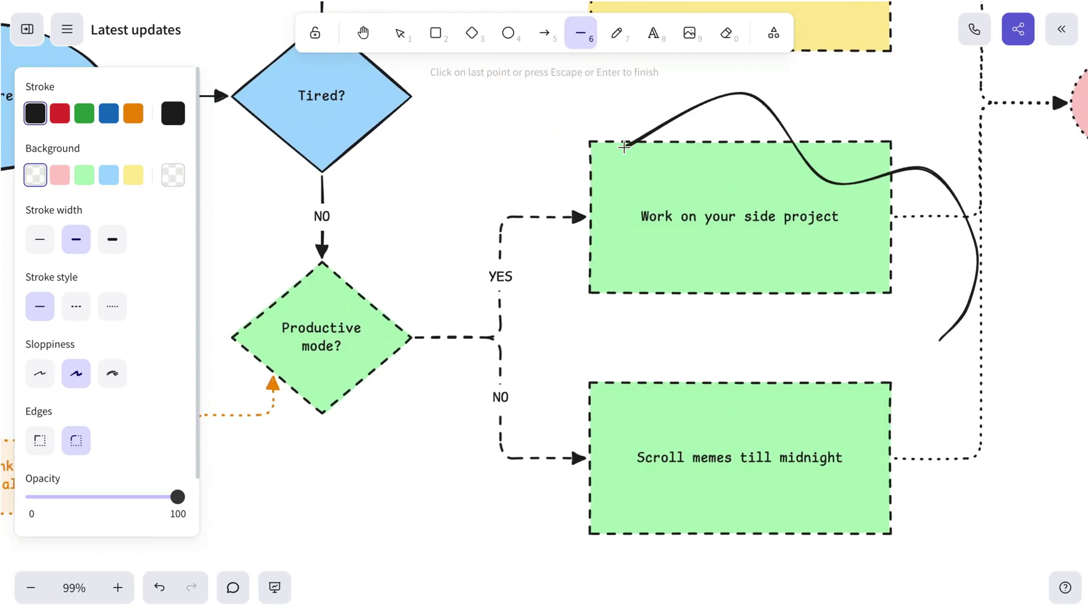
pyautogui.click(624, 147)
pyautogui.click(481, 235)
pyautogui.click(350, 285)
pyautogui.click(263, 286)
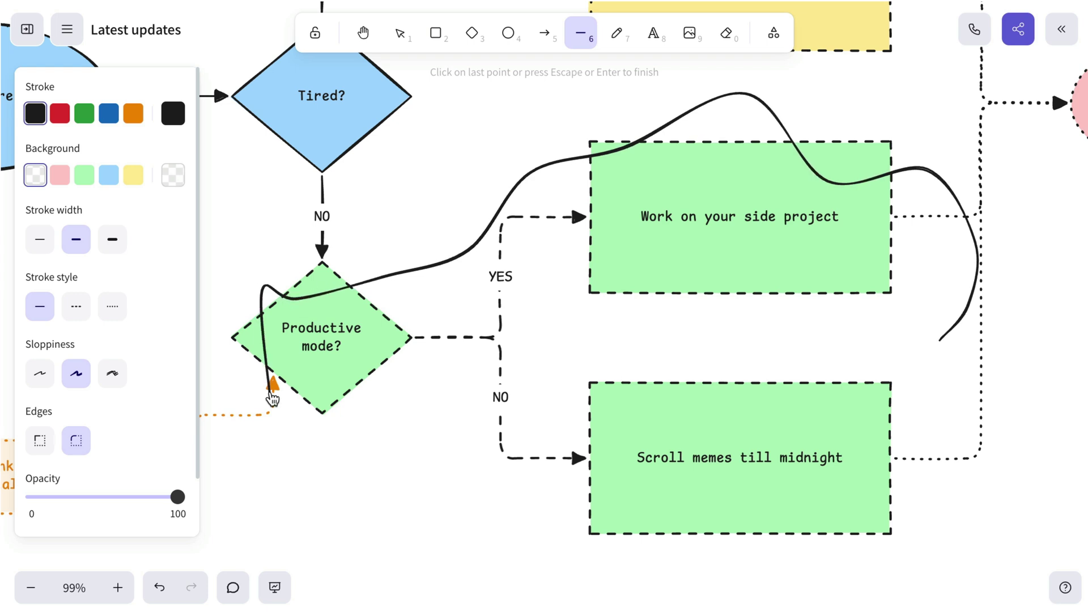
pyautogui.click(271, 396)
pyautogui.click(425, 403)
pyautogui.click(592, 498)
pyautogui.click(794, 505)
pyautogui.click(884, 436)
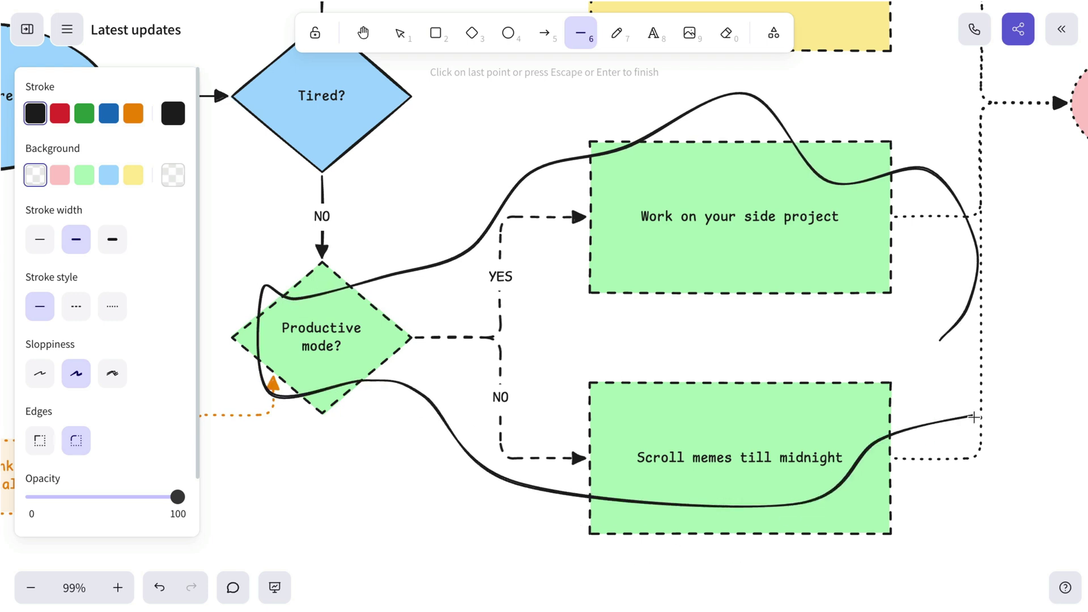
pyautogui.click(943, 343)
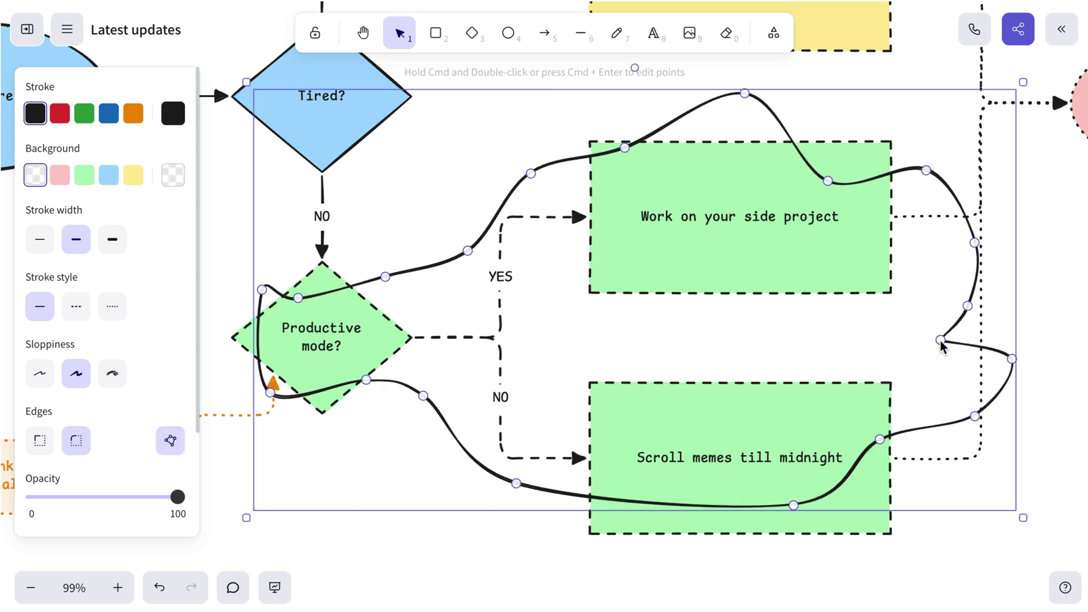
# Drag the outline's inner point outward to reshape its right-hand bend
pyautogui.hscroll(3, 946, 348)
pyautogui.scroll(10, 863, 347)
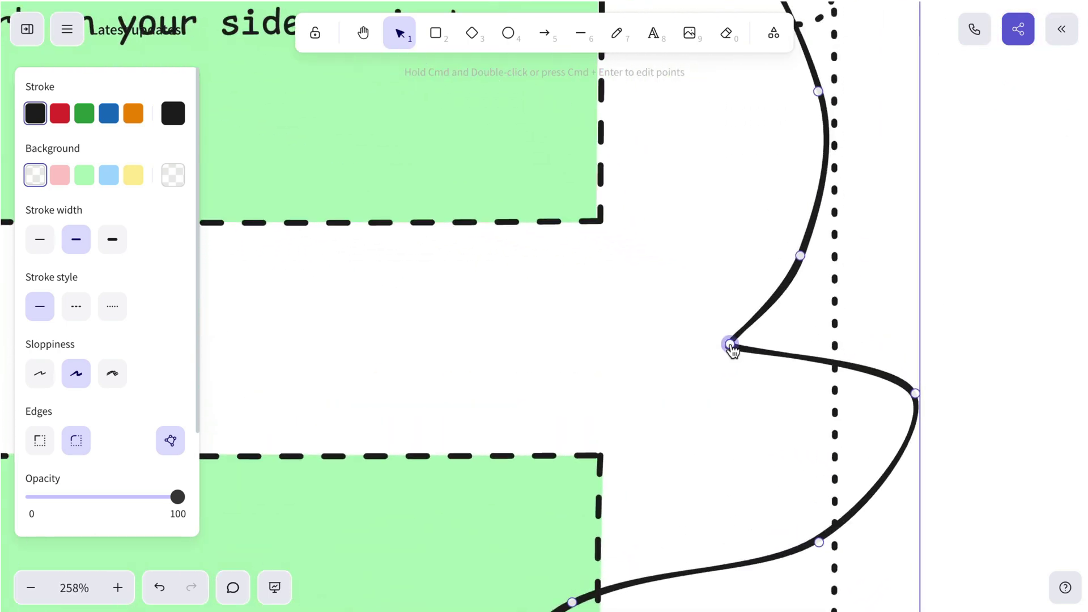
pyautogui.moveTo(732, 350); pyautogui.dragTo(871, 307)
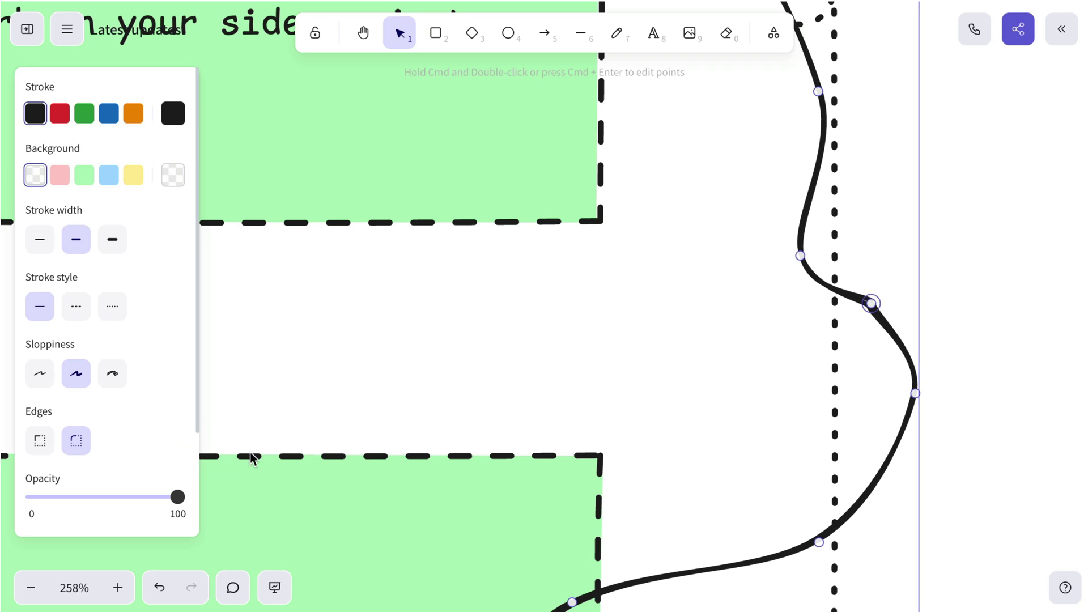
pyautogui.moveTo(874, 309)
pyautogui.mouseDown()
pyautogui.moveTo(1004, 298)
pyautogui.moveTo(875, 307)
pyautogui.mouseUp()
pyautogui.hscroll(3, 907, 346)
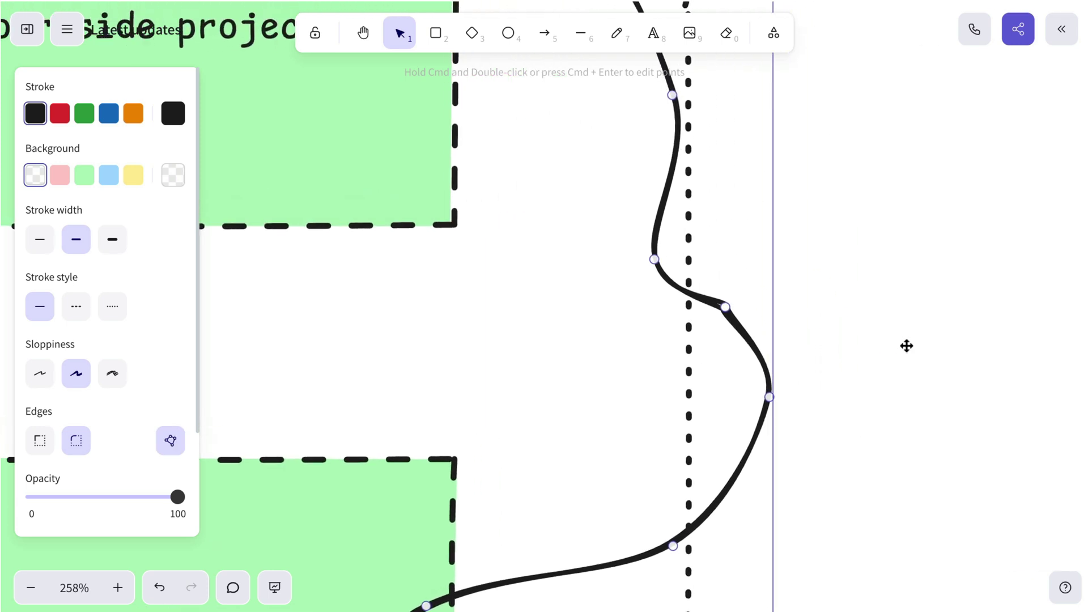
# Enter point editing on the blob, delete an unwanted point, and bend nearby points into an S-curve
pyautogui.press('super+Return')
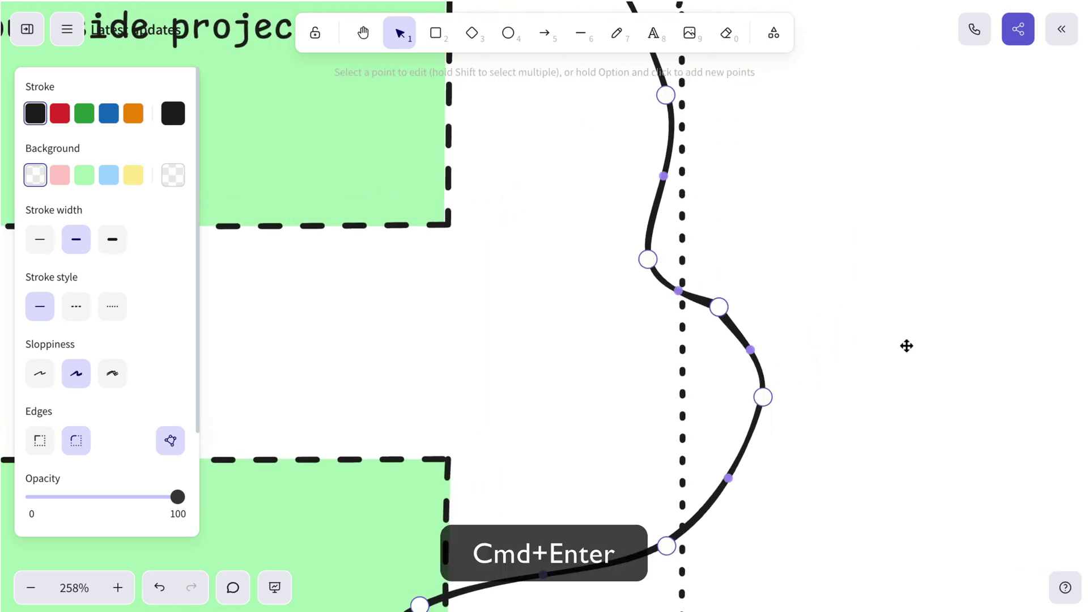
pyautogui.click(718, 308)
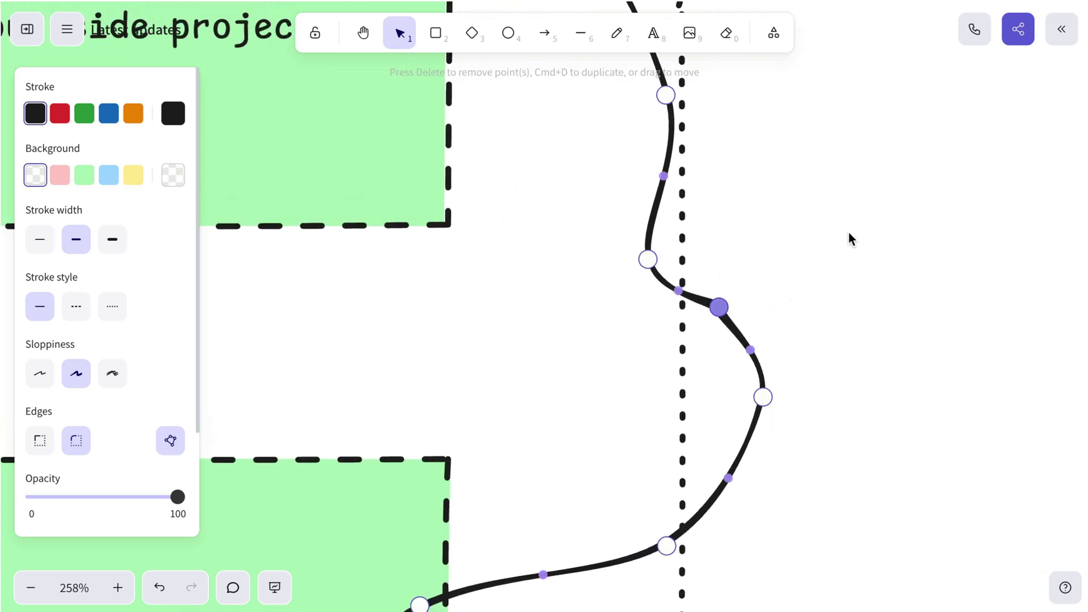
pyautogui.press('Delete')
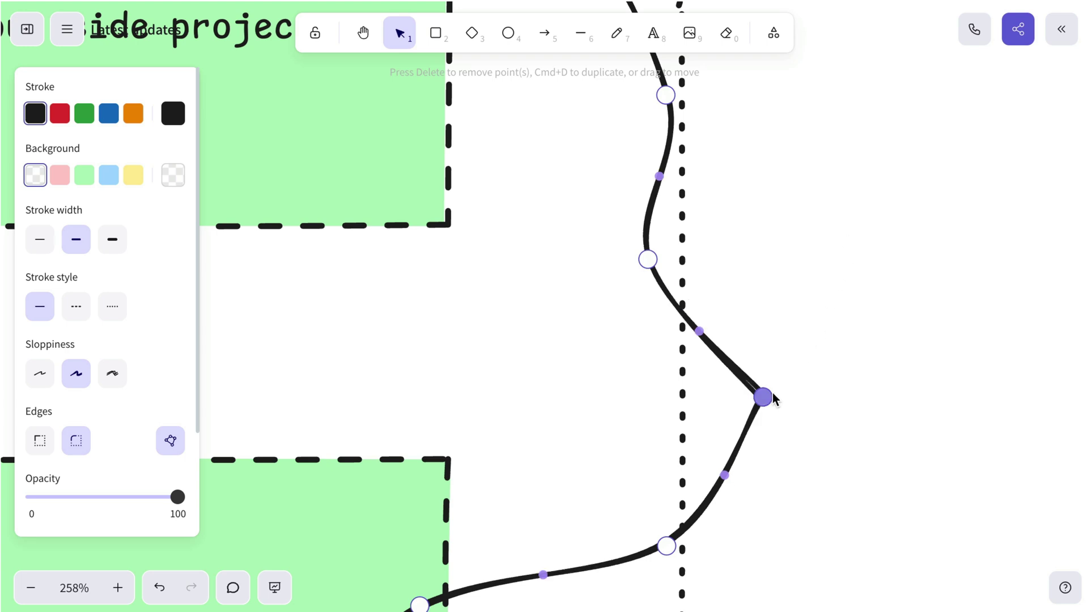
pyautogui.moveTo(763, 399); pyautogui.dragTo(656, 381)
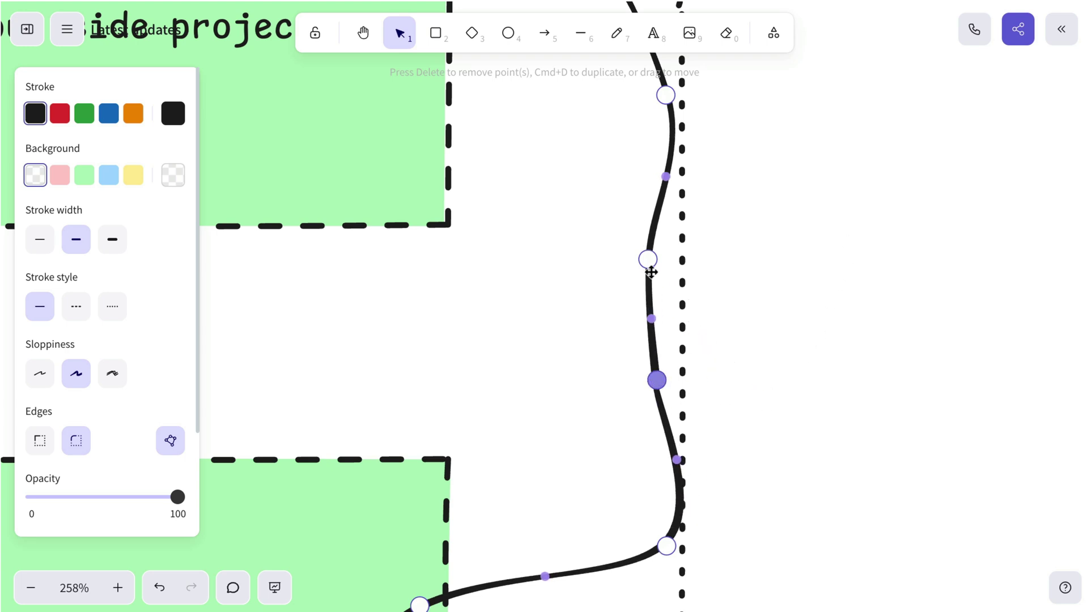
pyautogui.moveTo(651, 272); pyautogui.dragTo(651, 256)
pyautogui.scroll(-5, 793, 269)
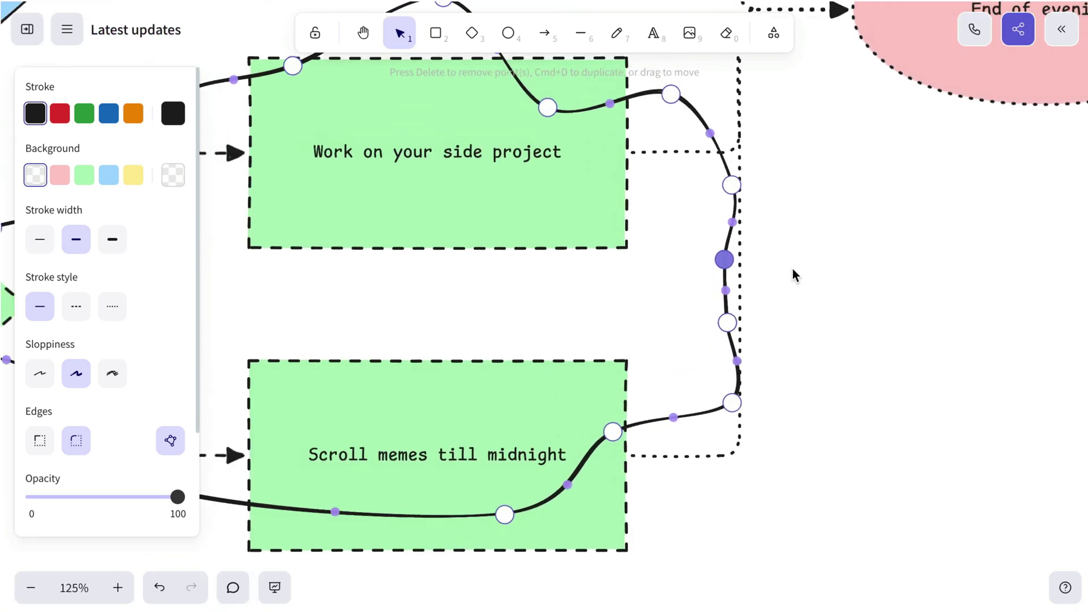
pyautogui.hscroll(-4, 792, 268)
pyautogui.scroll(-2, 792, 269)
# Adjust the curve's lower and right-side points to shape the loop's bottom and right edge
pyautogui.moveTo(710, 423); pyautogui.dragTo(598, 477)
pyautogui.moveTo(368, 391); pyautogui.dragTo(368, 435)
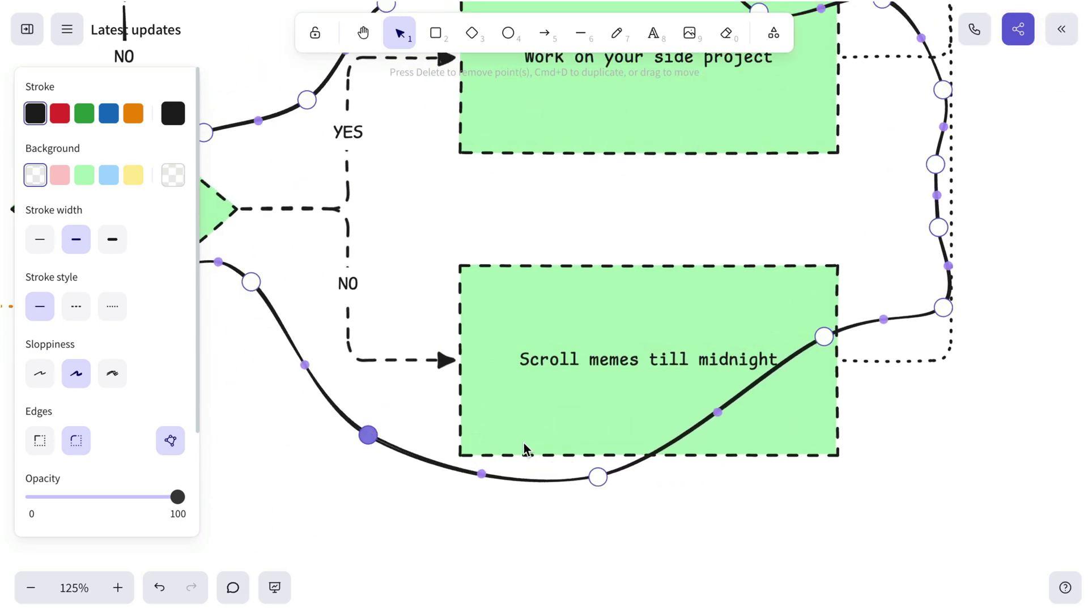
pyautogui.moveTo(598, 477); pyautogui.dragTo(603, 460)
pyautogui.moveTo(823, 336); pyautogui.dragTo(809, 389)
pyautogui.moveTo(943, 308); pyautogui.dragTo(886, 326)
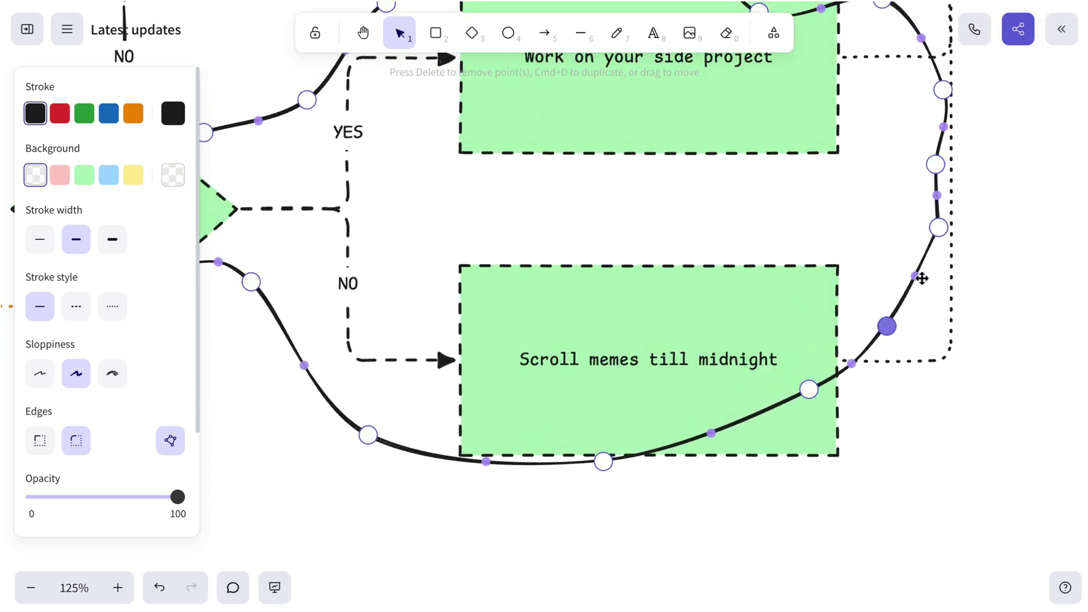
pyautogui.moveTo(939, 228); pyautogui.dragTo(922, 229)
pyautogui.scroll(3, 922, 230)
# Raise a peak on the top curve and tuck the loop snugly around the Productive mode? diamond
pyautogui.moveTo(552, 164); pyautogui.dragTo(607, 90)
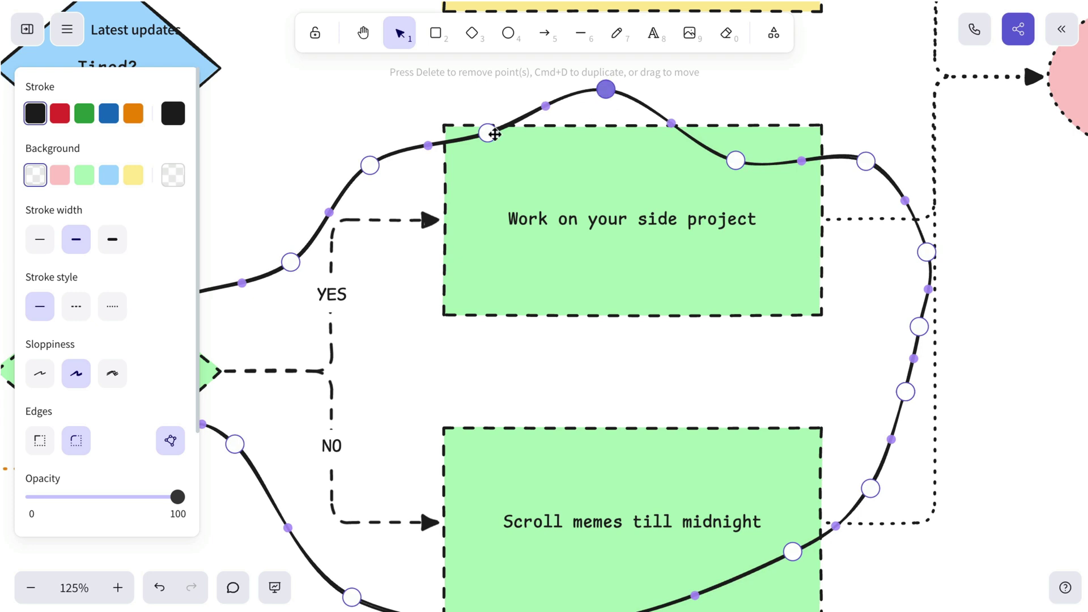
pyautogui.moveTo(488, 139); pyautogui.dragTo(284, 294)
pyautogui.hscroll(-5, 284, 294)
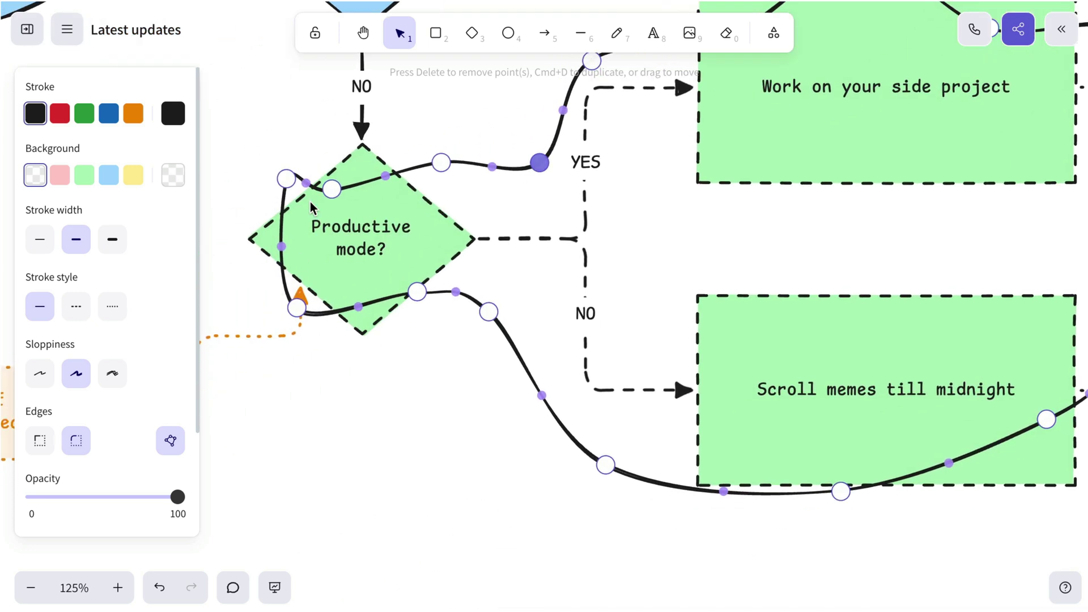
pyautogui.moveTo(287, 183); pyautogui.dragTo(295, 229)
pyautogui.moveTo(297, 308); pyautogui.dragTo(335, 288)
pyautogui.moveTo(417, 292); pyautogui.dragTo(404, 304)
pyautogui.moveTo(489, 311); pyautogui.dragTo(488, 340)
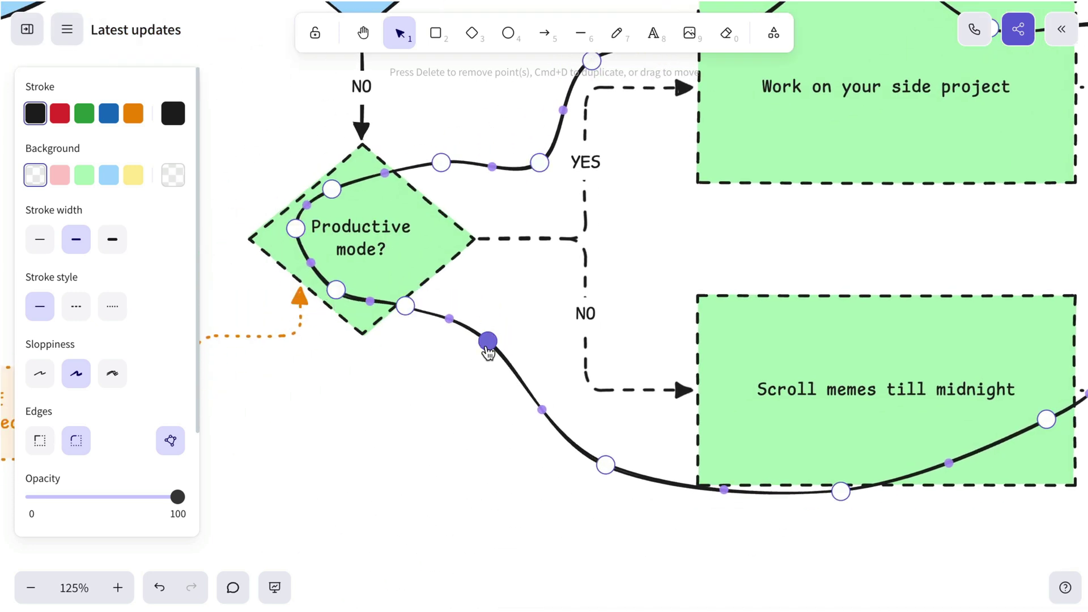
# Pull the bottom and right points so the curve wraps closely around the lower green box
pyautogui.moveTo(606, 464); pyautogui.dragTo(651, 415)
pyautogui.moveTo(840, 491); pyautogui.dragTo(787, 502)
pyautogui.hscroll(4, 847, 495)
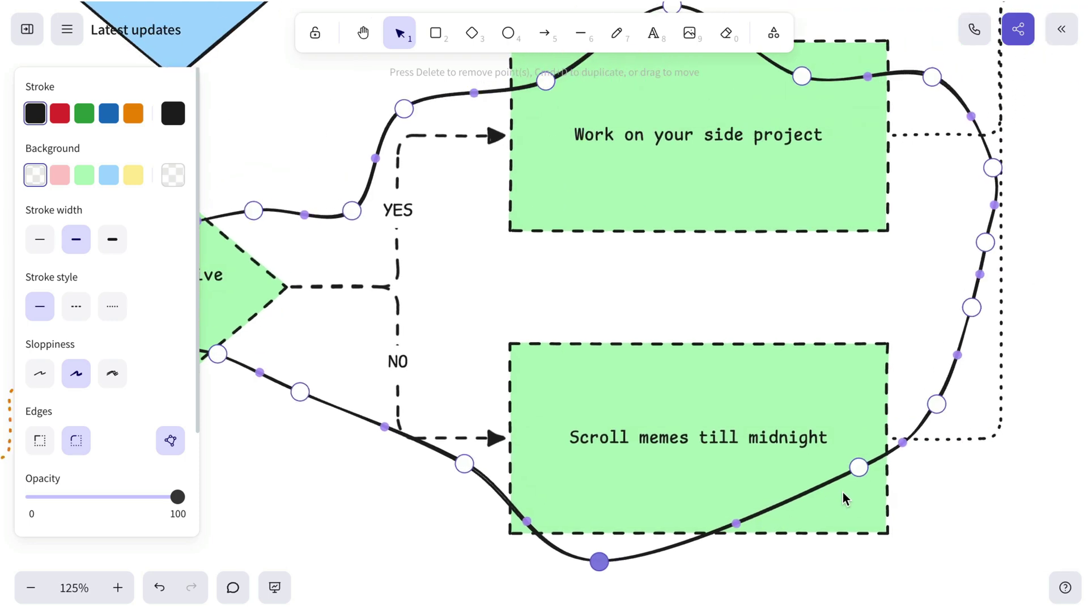
pyautogui.moveTo(859, 472); pyautogui.dragTo(829, 503)
pyautogui.moveTo(719, 543); pyautogui.dragTo(728, 515)
pyautogui.moveTo(829, 503); pyautogui.dragTo(874, 482)
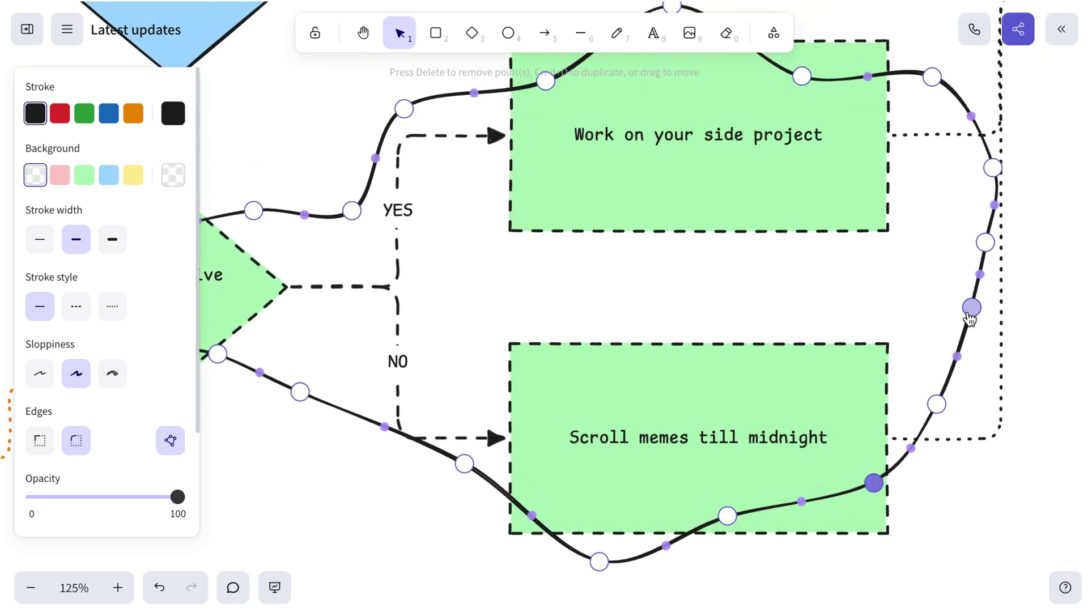
pyautogui.moveTo(972, 307); pyautogui.dragTo(982, 168)
pyautogui.scroll(-4, 823, 230)
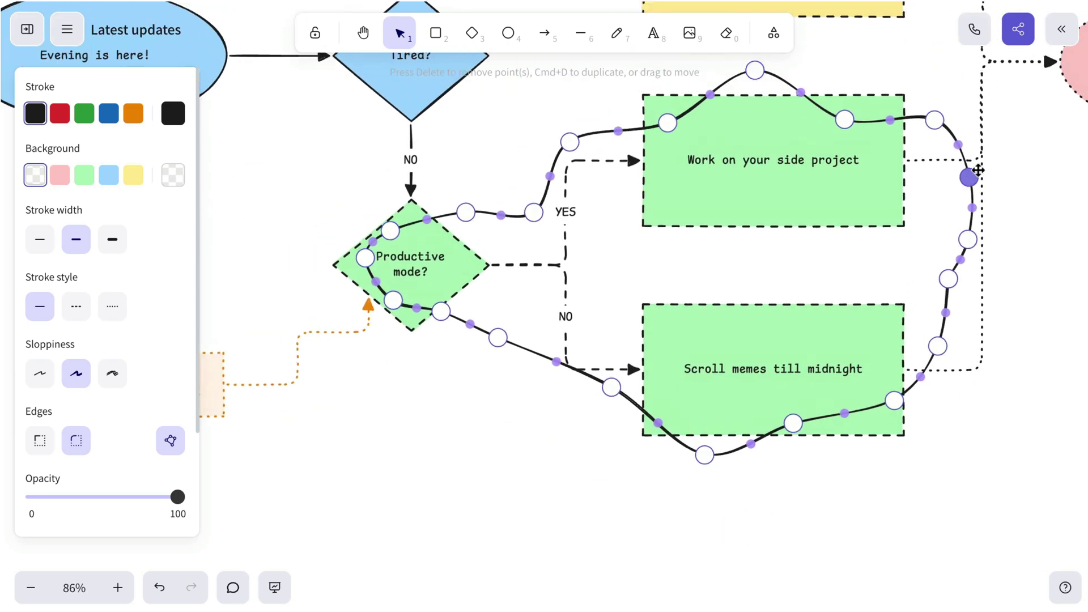
# Give the blob the lightest violet fill and a transparent outline
pyautogui.click(173, 176)
pyautogui.click(306, 229)
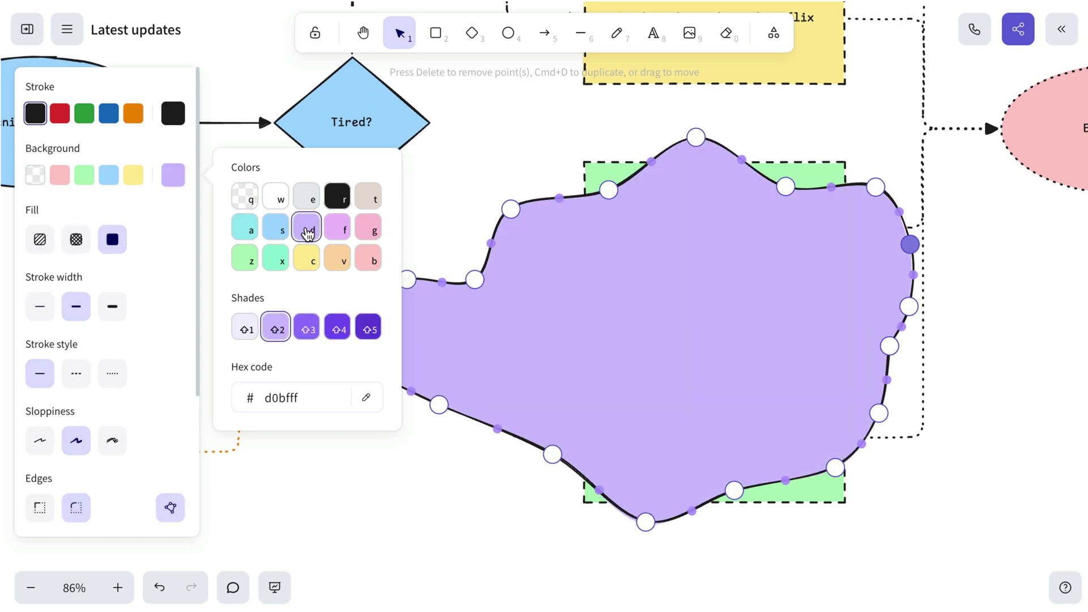
pyautogui.click(245, 324)
pyautogui.click(172, 114)
pyautogui.click(245, 135)
pyautogui.press('Escape')
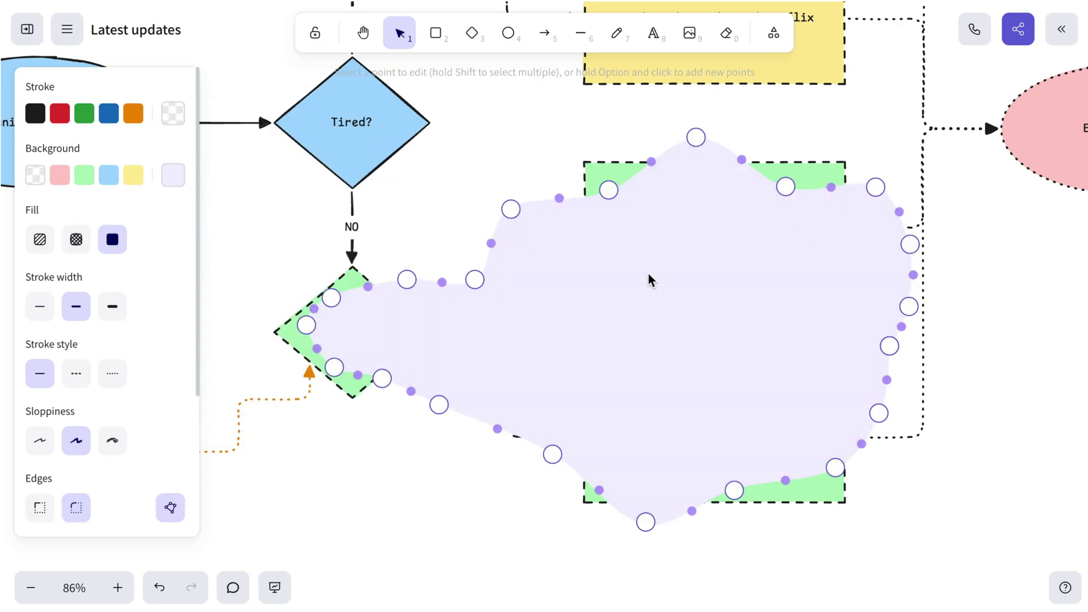
# Send the violet blob to the back, then ready the Line tool with a black stroke
pyautogui.rightClick(651, 279)
pyautogui.click(708, 355)
pyautogui.scroll(-5, 689, 357)
pyautogui.press('Escape')
pyautogui.click(822, 418)
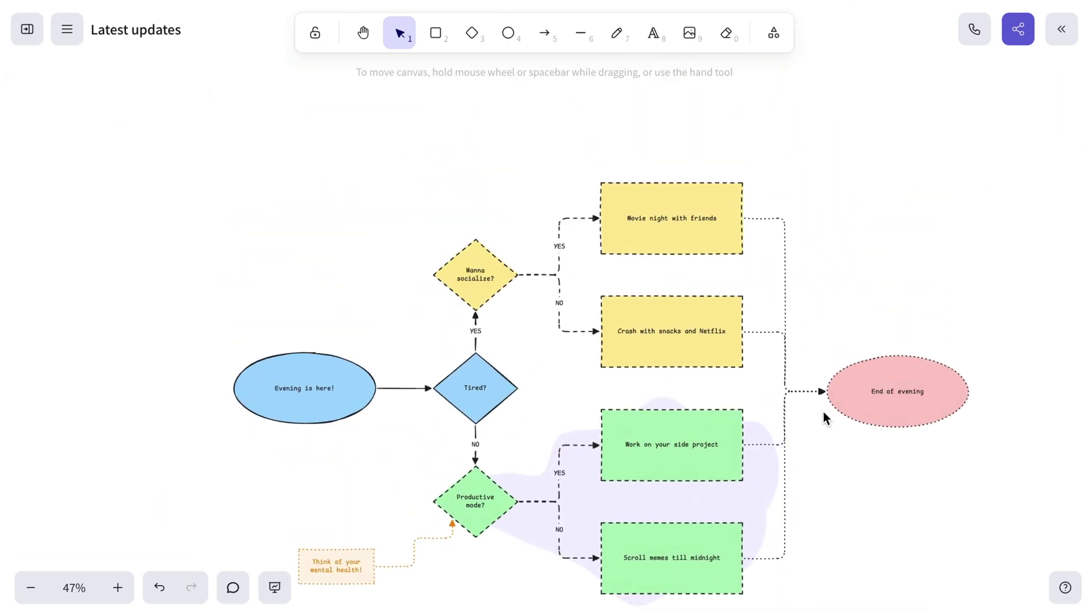
pyautogui.scroll(4, 762, 290)
pyautogui.click(581, 34)
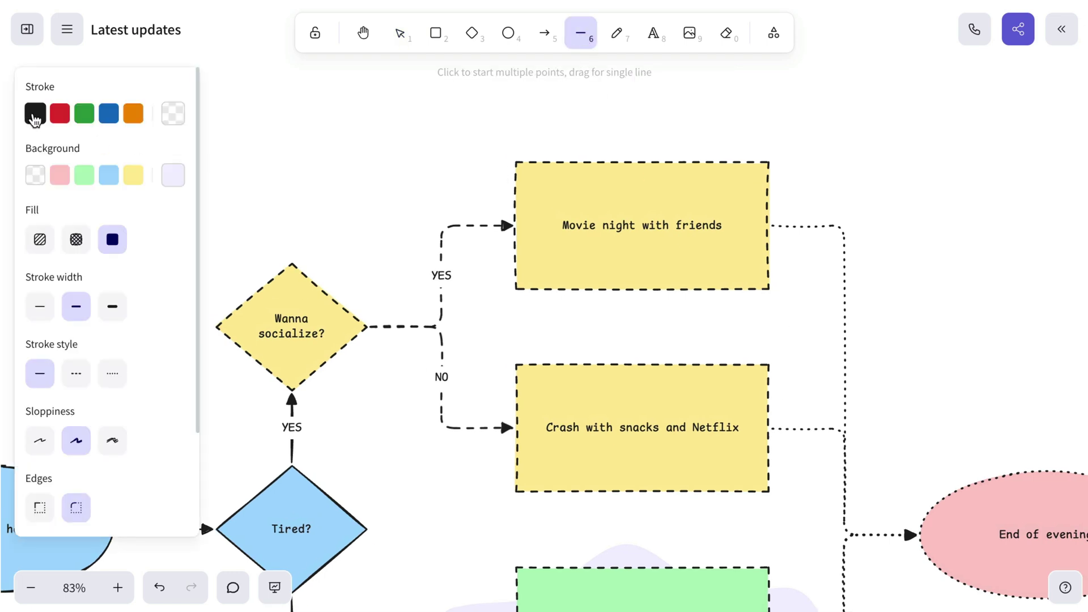
pyautogui.click(35, 173)
# Draw a closed wavy line looping around the Wanna socialize? diamond and its two yellow boxes
pyautogui.click(806, 335)
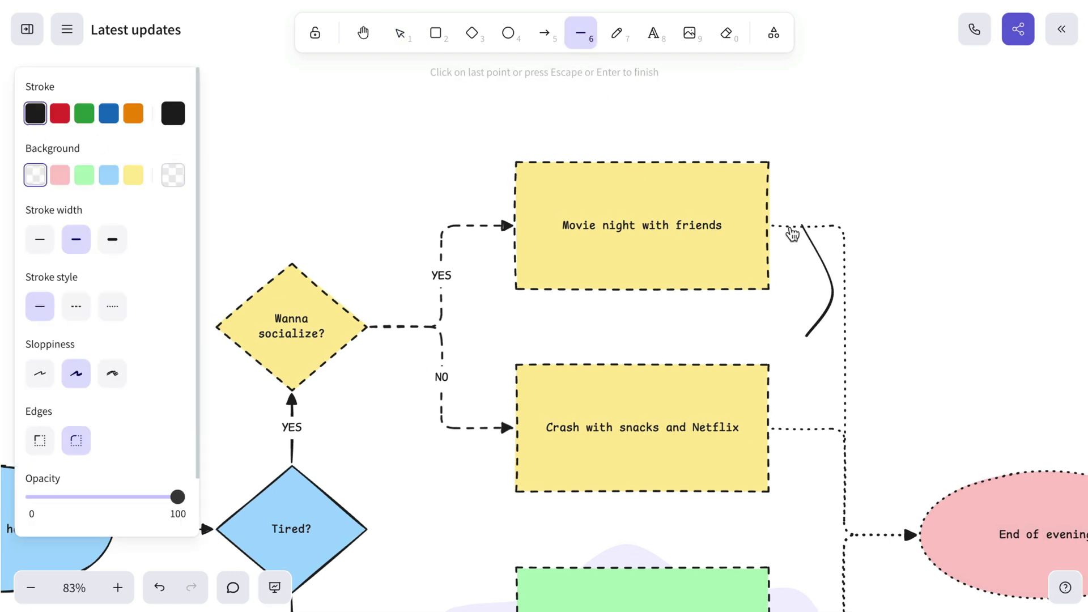
pyautogui.click(731, 218)
pyautogui.click(632, 132)
pyautogui.click(487, 193)
pyautogui.click(404, 235)
pyautogui.click(296, 286)
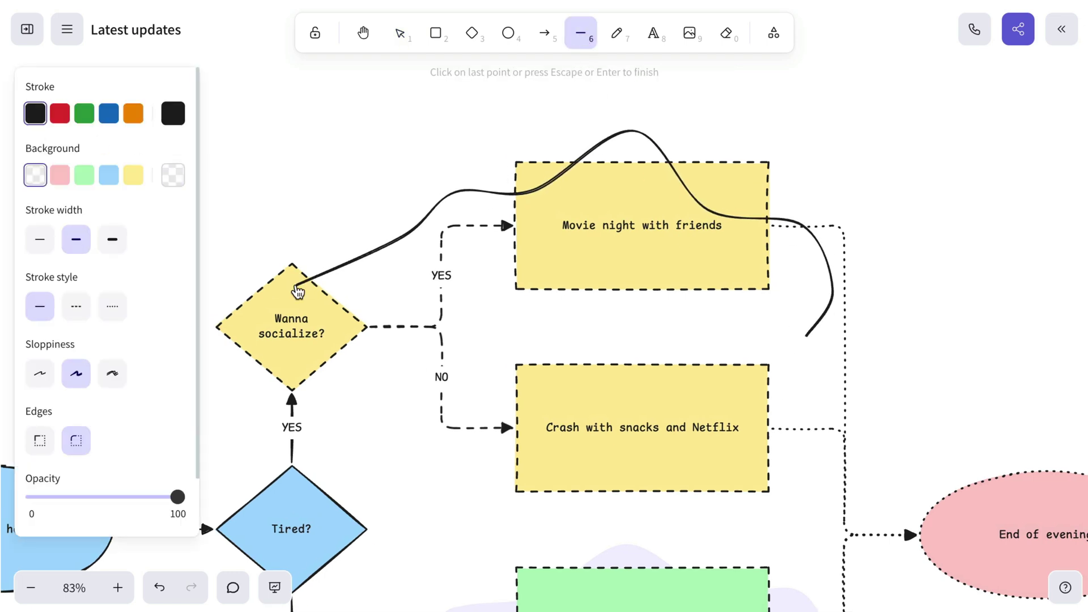
pyautogui.click(243, 374)
pyautogui.click(365, 357)
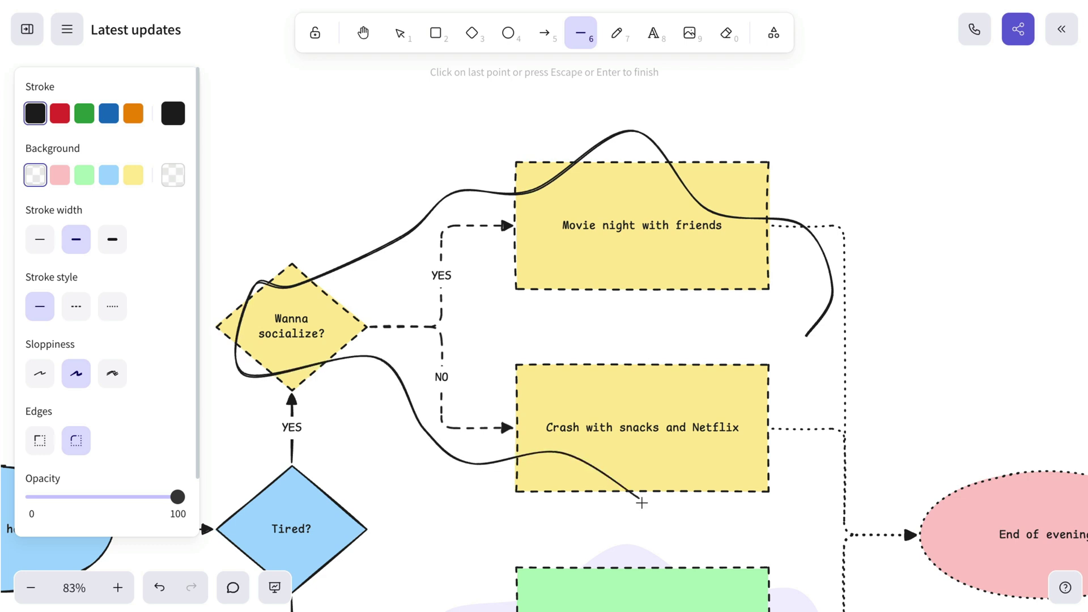
pyautogui.click(641, 502)
pyautogui.click(847, 385)
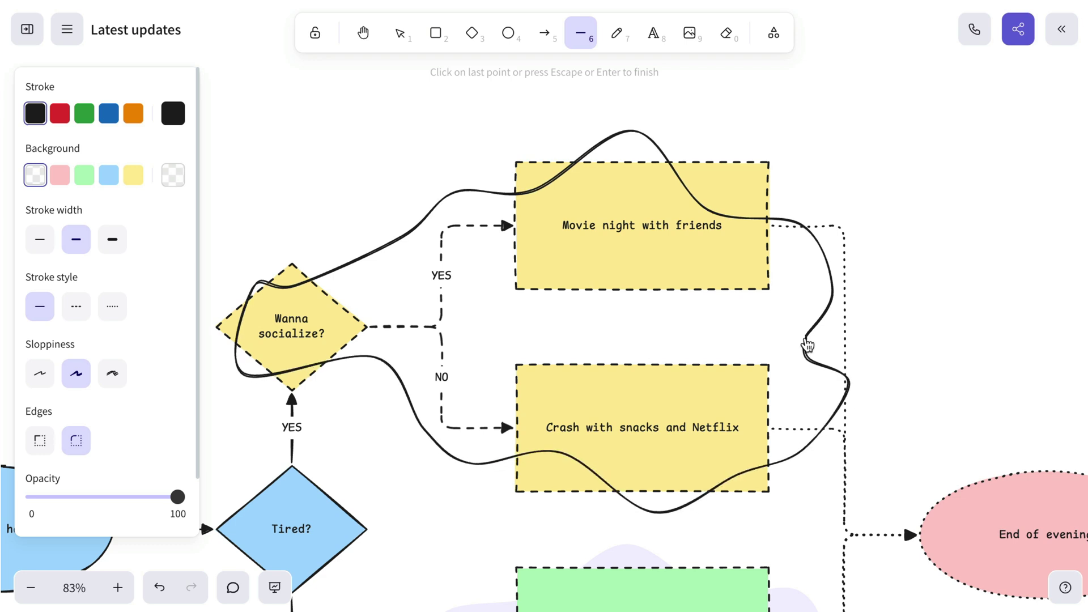
pyautogui.click(807, 345)
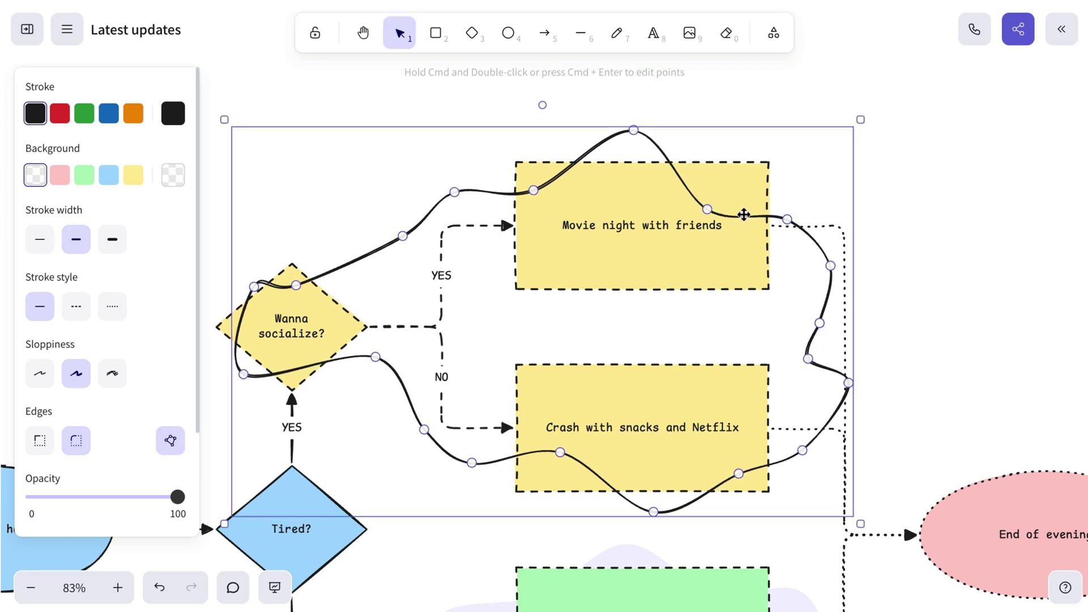
# Drag the loop's points so it hugs the diamond, the Movie night box and the lower boxes
pyautogui.moveTo(707, 209); pyautogui.dragTo(705, 192)
pyautogui.moveTo(533, 189); pyautogui.dragTo(533, 176)
pyautogui.moveTo(402, 235); pyautogui.dragTo(376, 261)
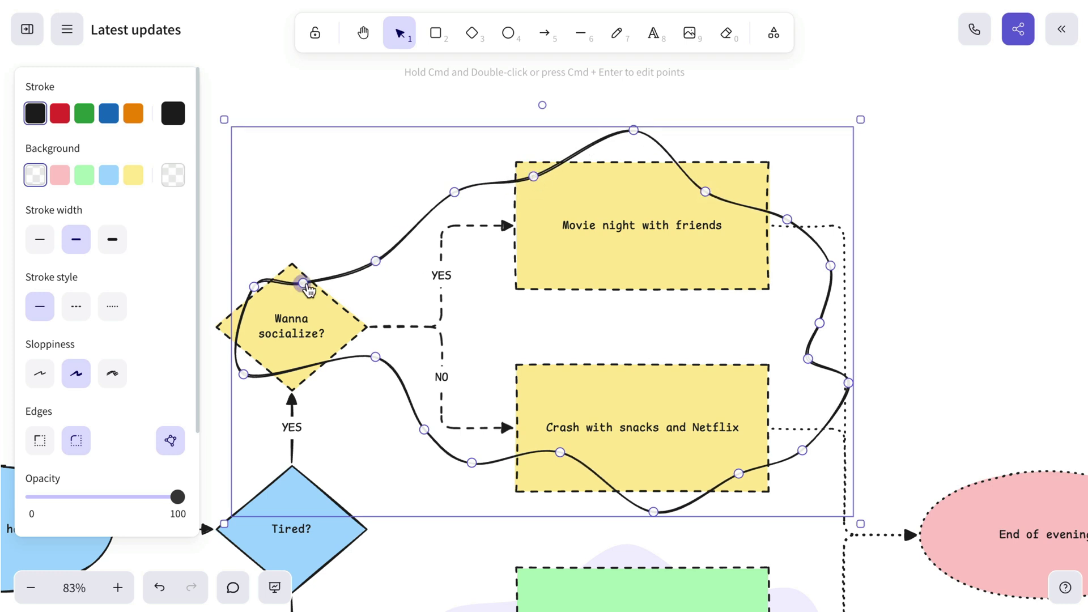
pyautogui.moveTo(303, 282); pyautogui.dragTo(233, 284)
pyautogui.moveTo(243, 374); pyautogui.dragTo(265, 373)
pyautogui.moveTo(375, 356); pyautogui.dragTo(361, 373)
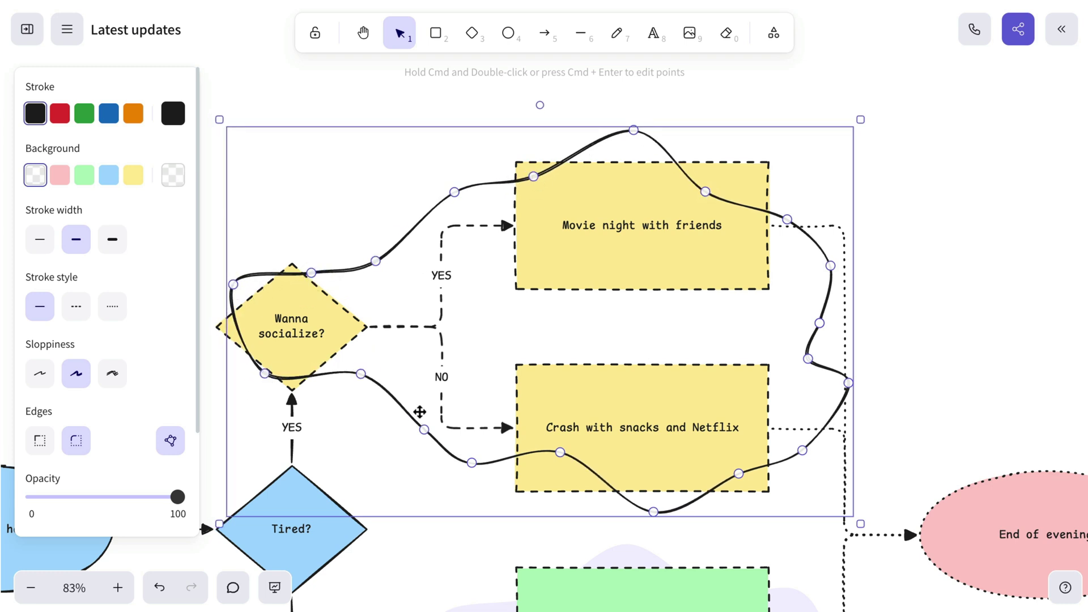
pyautogui.moveTo(424, 429); pyautogui.dragTo(410, 414)
pyautogui.moveTo(471, 463); pyautogui.dragTo(480, 460)
pyautogui.moveTo(802, 451); pyautogui.dragTo(810, 457)
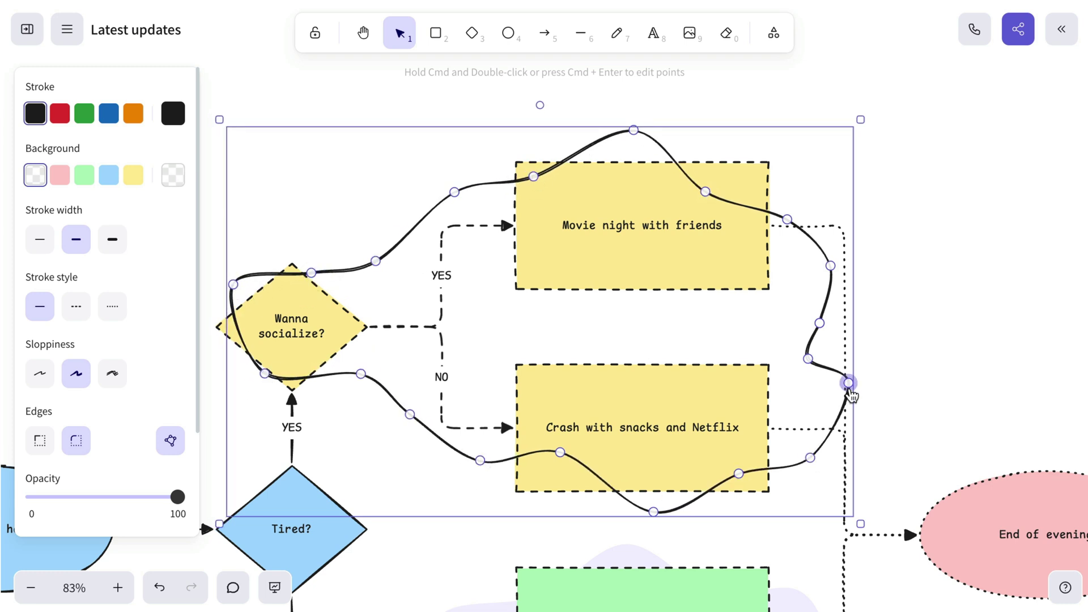
pyautogui.moveTo(848, 383); pyautogui.dragTo(831, 396)
# Give the loop the lightest beige fill and a transparent outline, and send it to the back
pyautogui.click(894, 388)
pyautogui.click(818, 377)
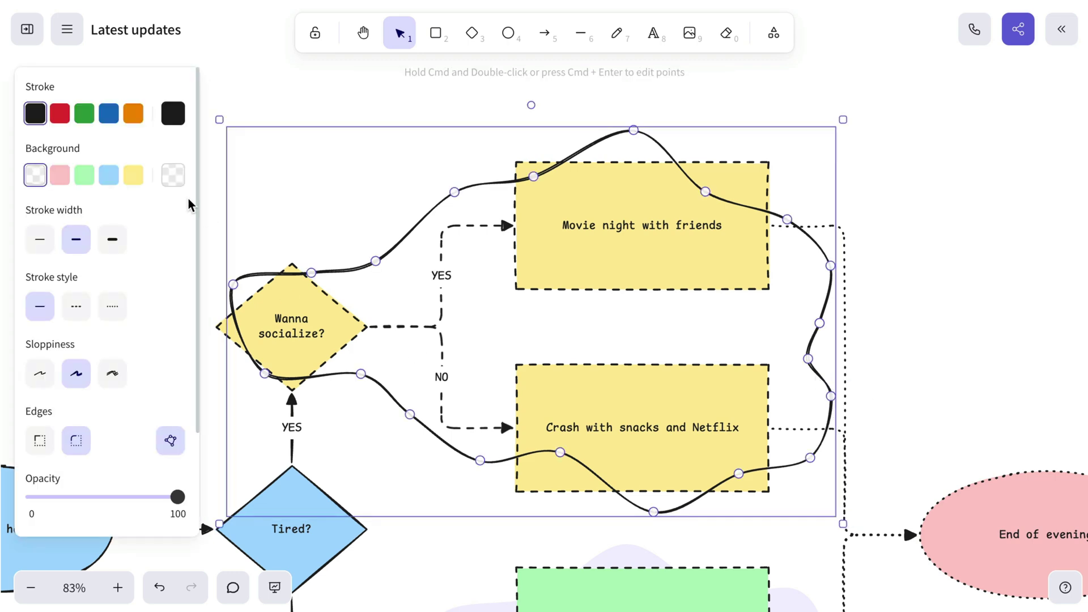
pyautogui.click(173, 174)
pyautogui.click(368, 195)
pyautogui.click(245, 323)
pyautogui.click(173, 112)
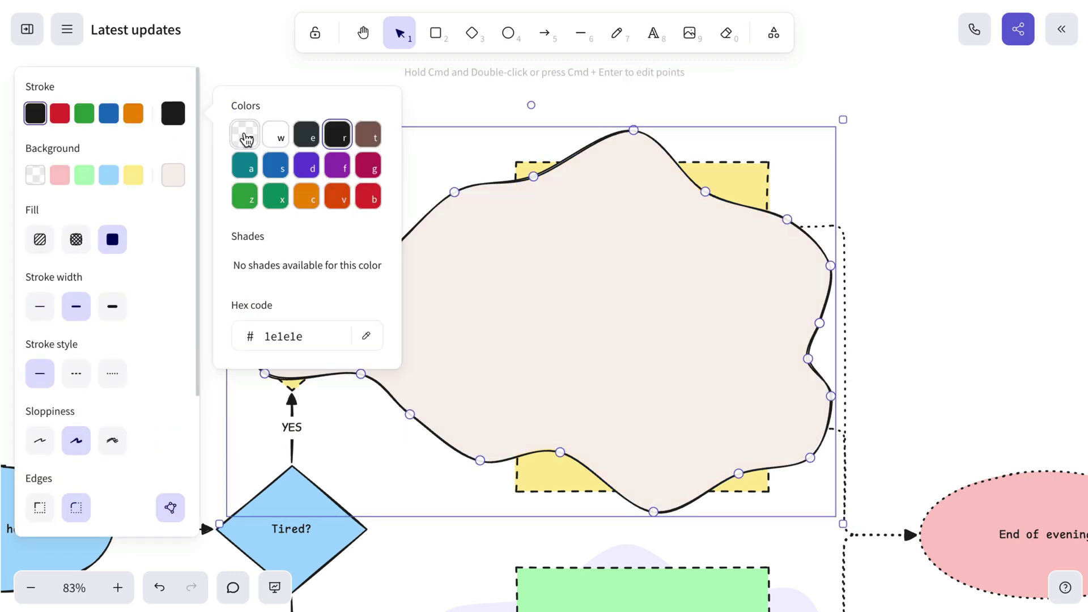
pyautogui.click(245, 138)
pyautogui.rightClick(516, 250)
pyautogui.click(563, 368)
pyautogui.click(925, 301)
pyautogui.scroll(-5, 921, 306)
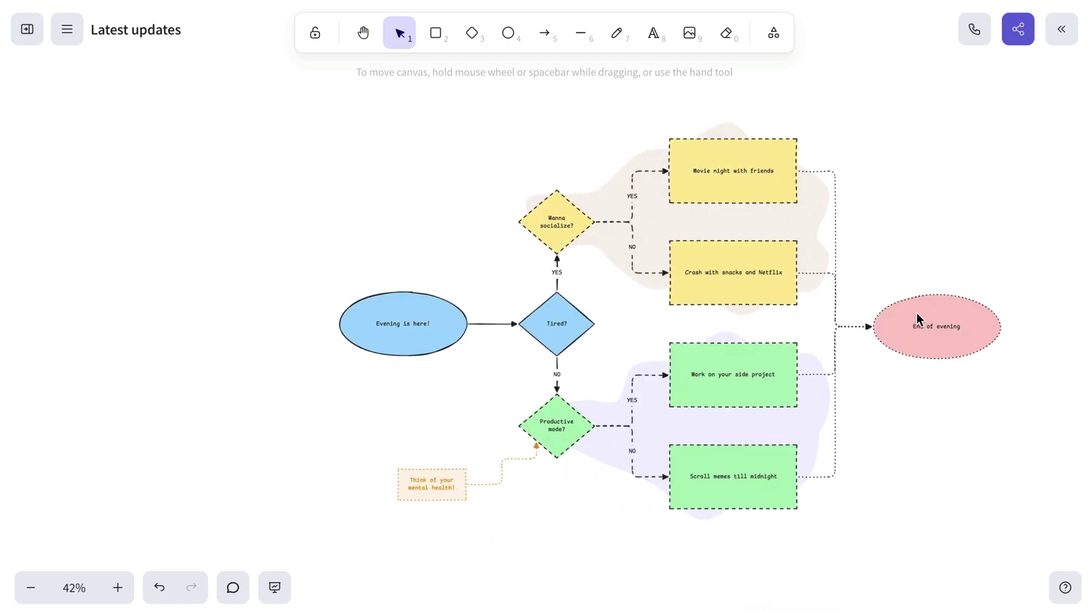
pyautogui.scroll(5, 549, 347)
# Draw a closed black line loop around the Evening is here! ellipse and Tired? diamond
pyautogui.click(578, 38)
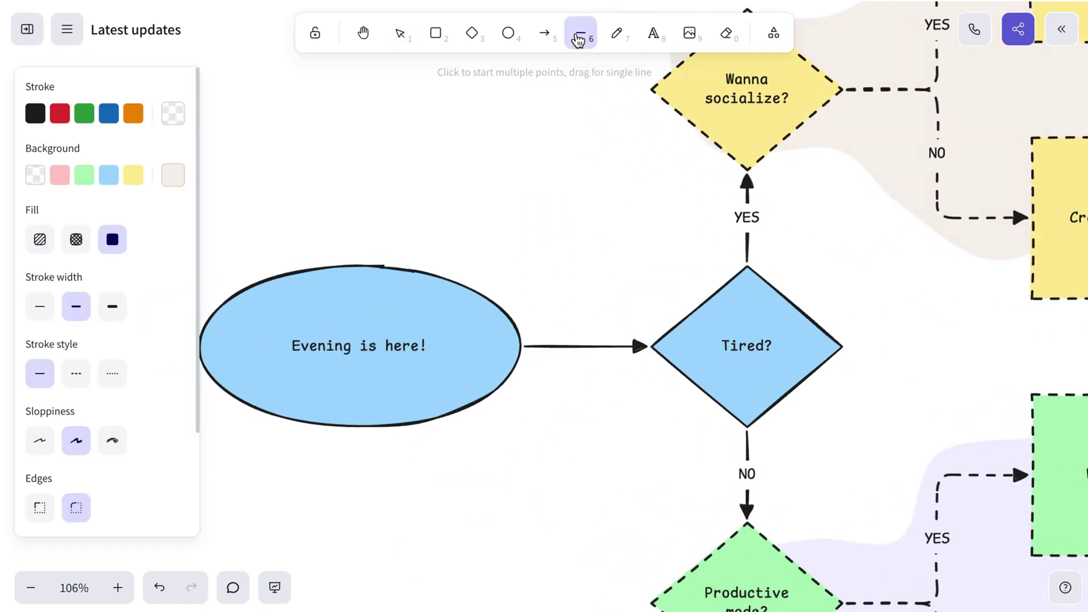
pyautogui.click(35, 112)
pyautogui.click(751, 344)
pyautogui.click(748, 264)
pyautogui.click(651, 226)
pyautogui.click(586, 276)
pyautogui.click(529, 205)
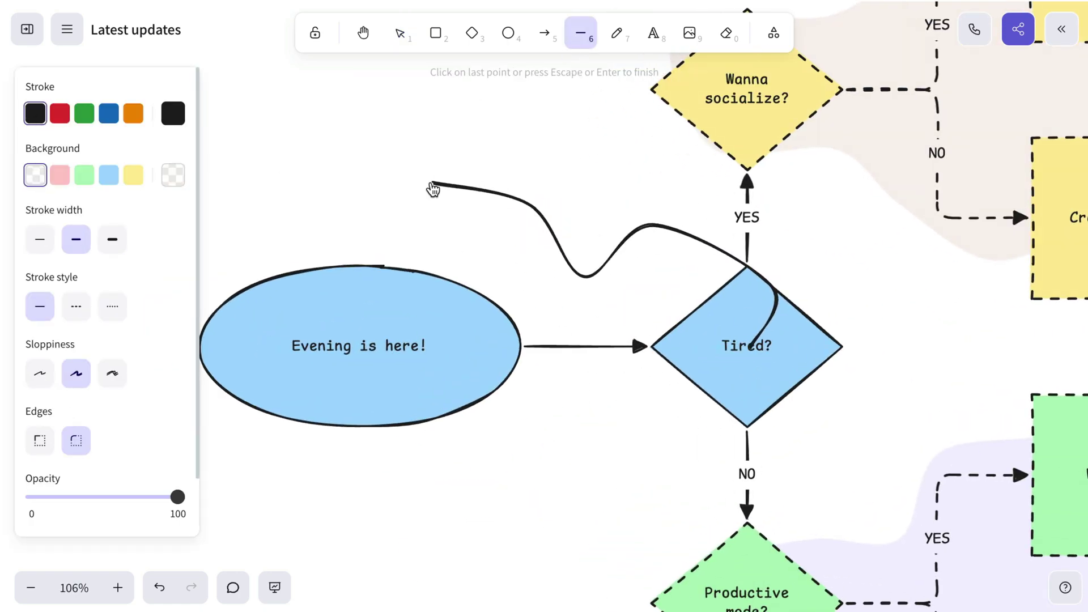
pyautogui.click(432, 186)
pyautogui.click(299, 294)
pyautogui.click(325, 436)
pyautogui.click(422, 501)
pyautogui.click(532, 434)
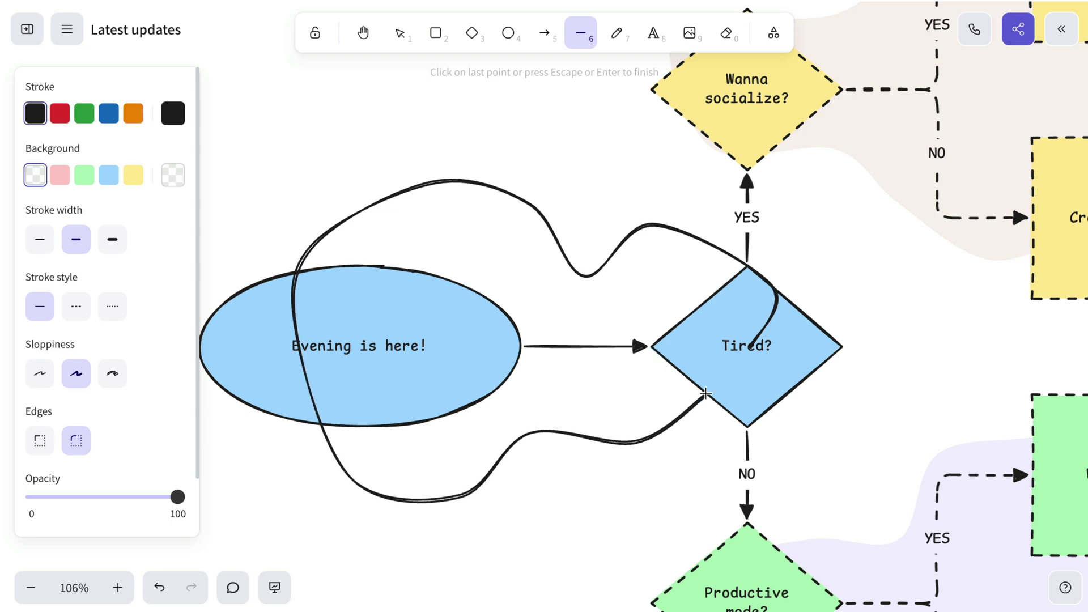
pyautogui.click(753, 351)
# Drag the loop's points to smooth it and fully enclose the ellipse and diamond
pyautogui.moveTo(651, 226); pyautogui.dragTo(678, 238)
pyautogui.moveTo(748, 264); pyautogui.dragTo(761, 301)
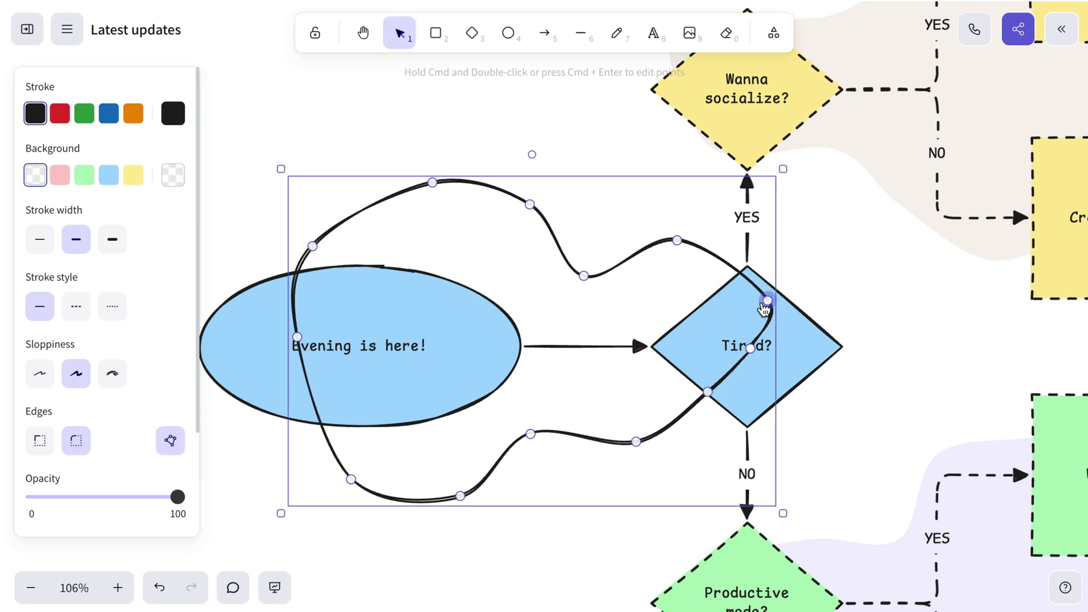
pyautogui.moveTo(678, 238); pyautogui.dragTo(672, 267)
pyautogui.moveTo(584, 276); pyautogui.dragTo(567, 266)
pyautogui.moveTo(432, 183); pyautogui.dragTo(386, 200)
pyautogui.moveTo(529, 204); pyautogui.dragTo(478, 204)
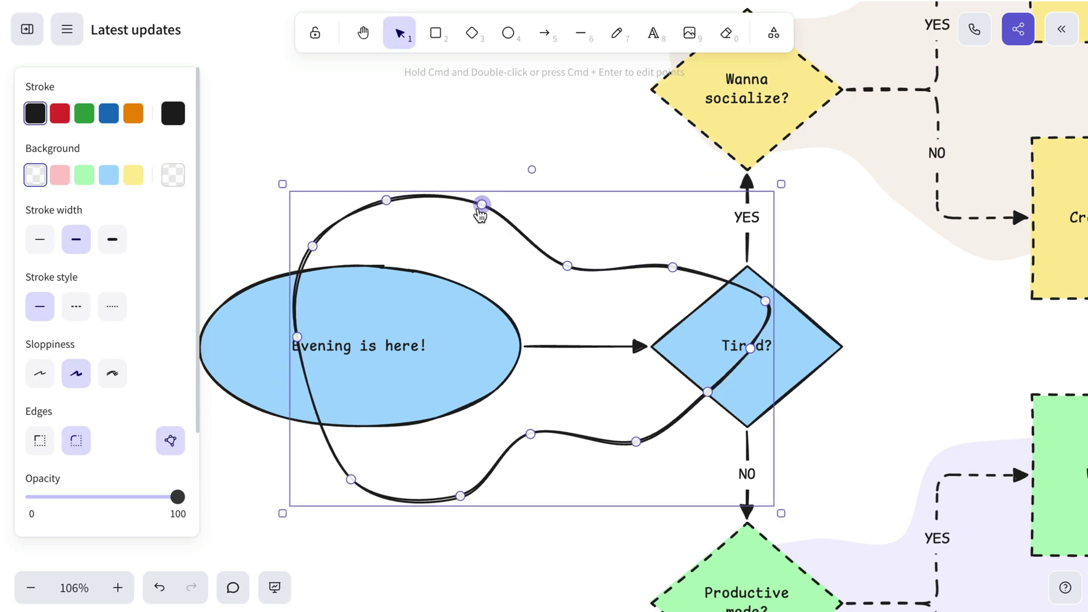
pyautogui.moveTo(297, 337); pyautogui.dragTo(260, 338)
pyautogui.moveTo(312, 245); pyautogui.dragTo(296, 245)
pyautogui.moveTo(351, 480); pyautogui.dragTo(321, 466)
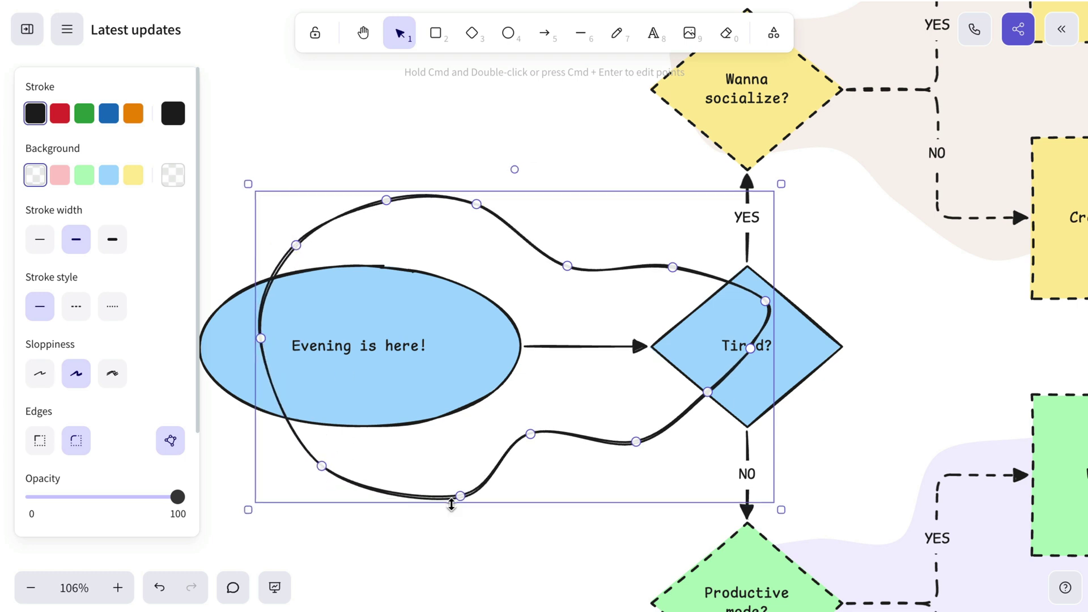
pyautogui.moveTo(460, 496); pyautogui.dragTo(432, 491)
# Fill the blob with the lightest peach, make its stroke transparent, and send it to back
pyautogui.click(173, 176)
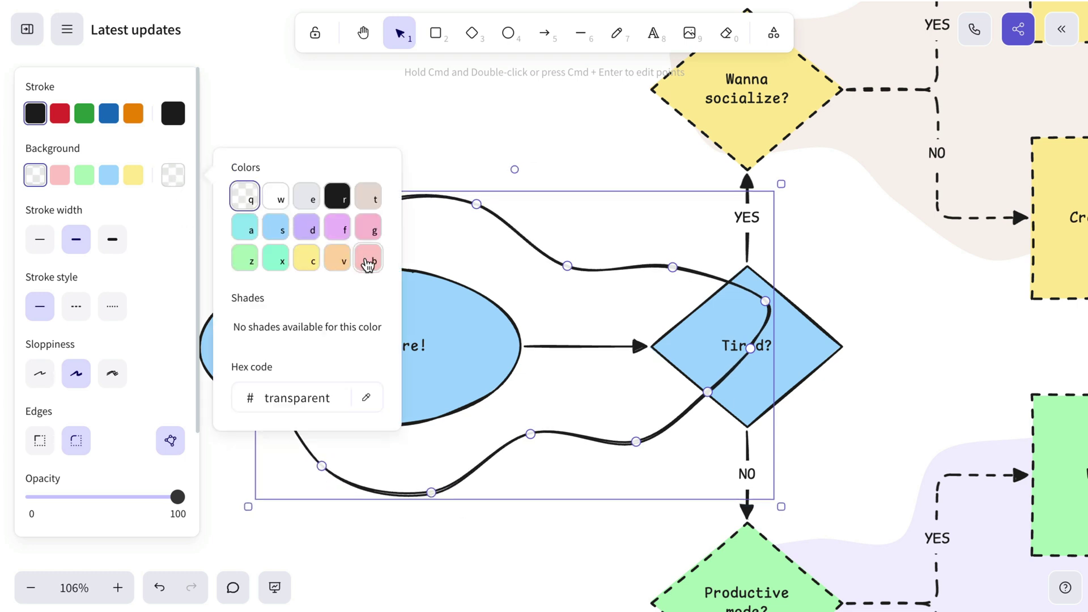
pyautogui.click(337, 258)
pyautogui.click(243, 325)
pyautogui.click(173, 113)
pyautogui.click(246, 131)
pyautogui.click(499, 322)
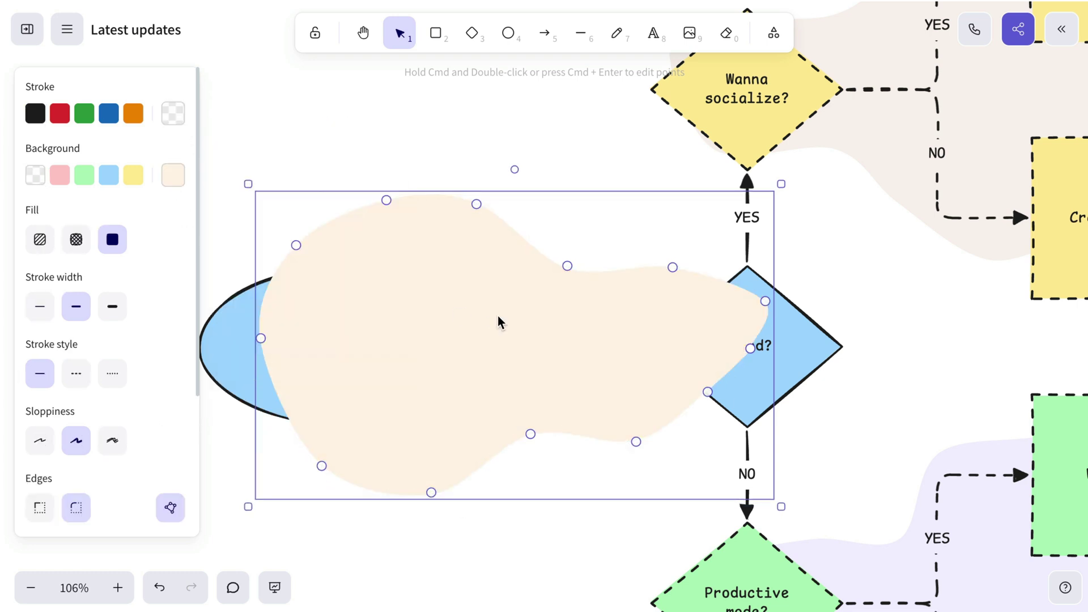
pyautogui.rightClick(498, 322)
pyautogui.click(561, 355)
pyautogui.click(952, 274)
pyautogui.scroll(-5, 952, 275)
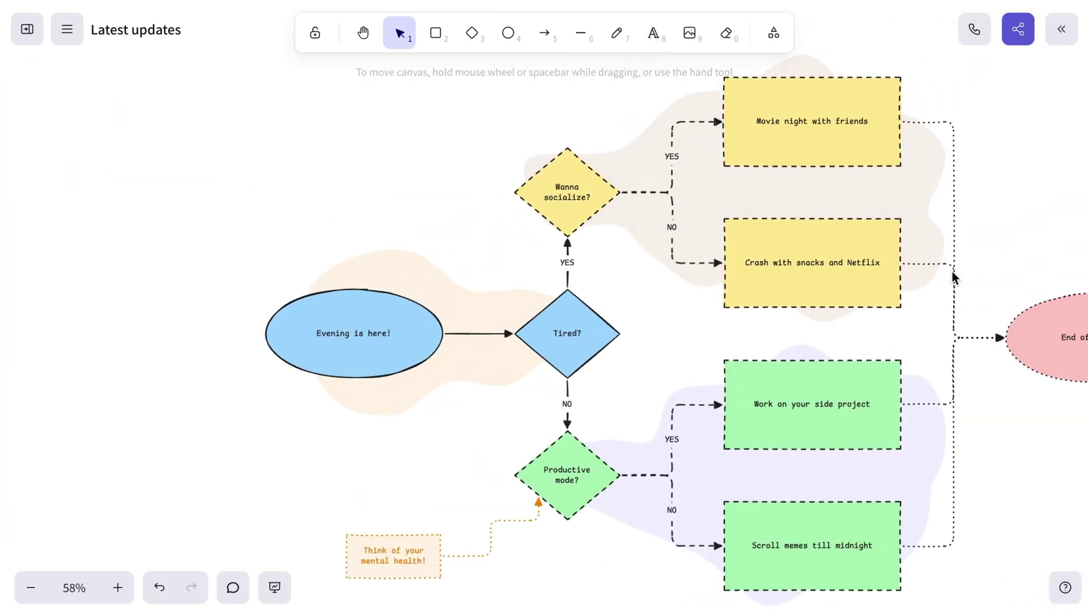
# Draw a closed line loop around the Think of your mental health! note
pyautogui.scroll(-3, 629, 408)
pyautogui.hscroll(-3, 628, 408)
pyautogui.scroll(5, 615, 371)
pyautogui.click(580, 34)
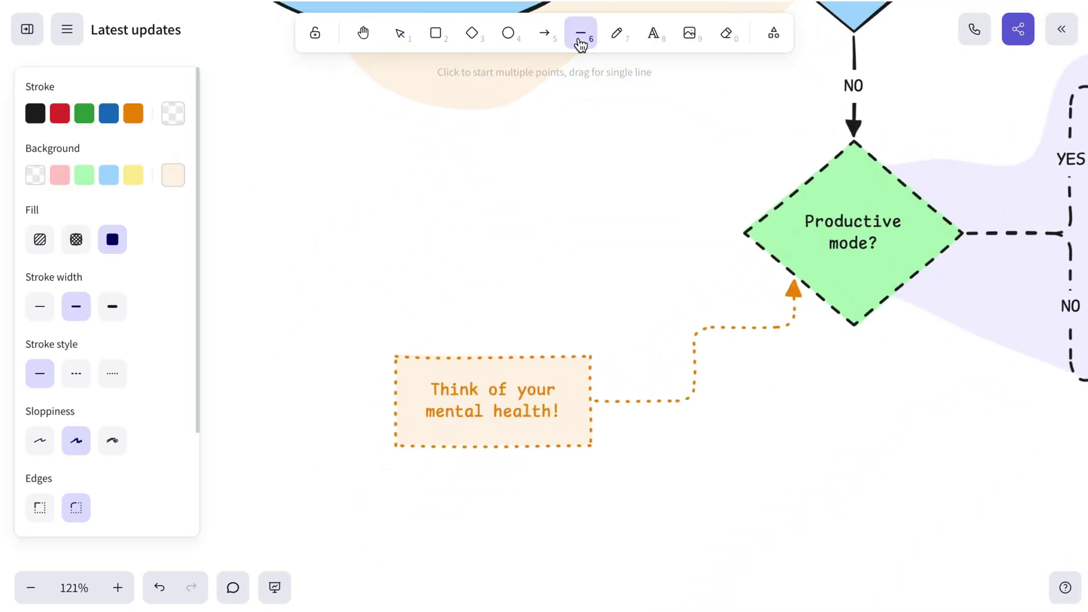
pyautogui.click(173, 174)
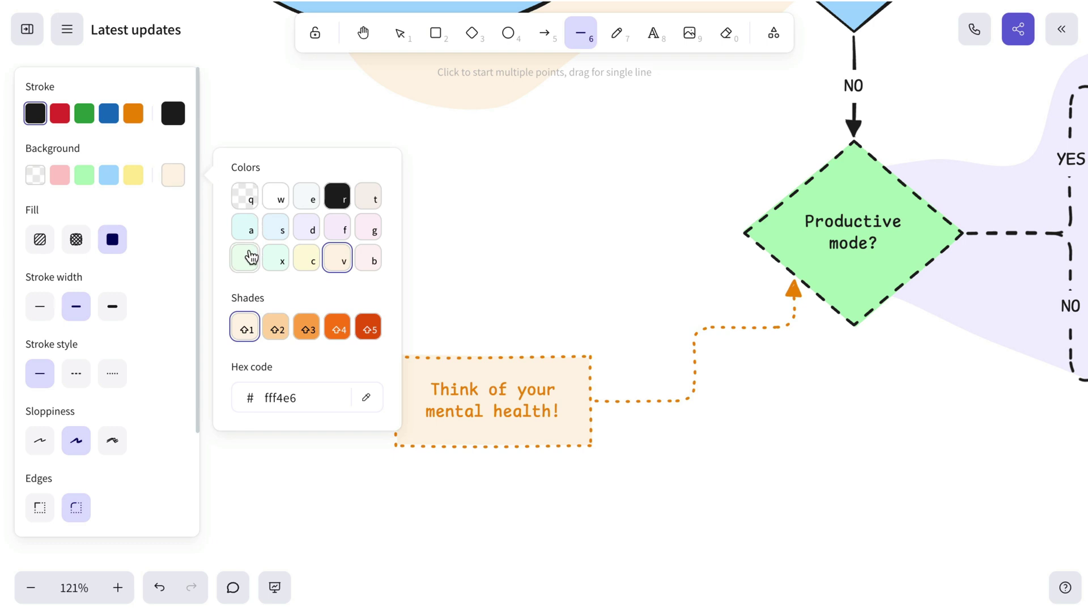
pyautogui.click(244, 197)
pyautogui.click(480, 302)
pyautogui.click(568, 303)
pyautogui.click(663, 379)
pyautogui.click(657, 459)
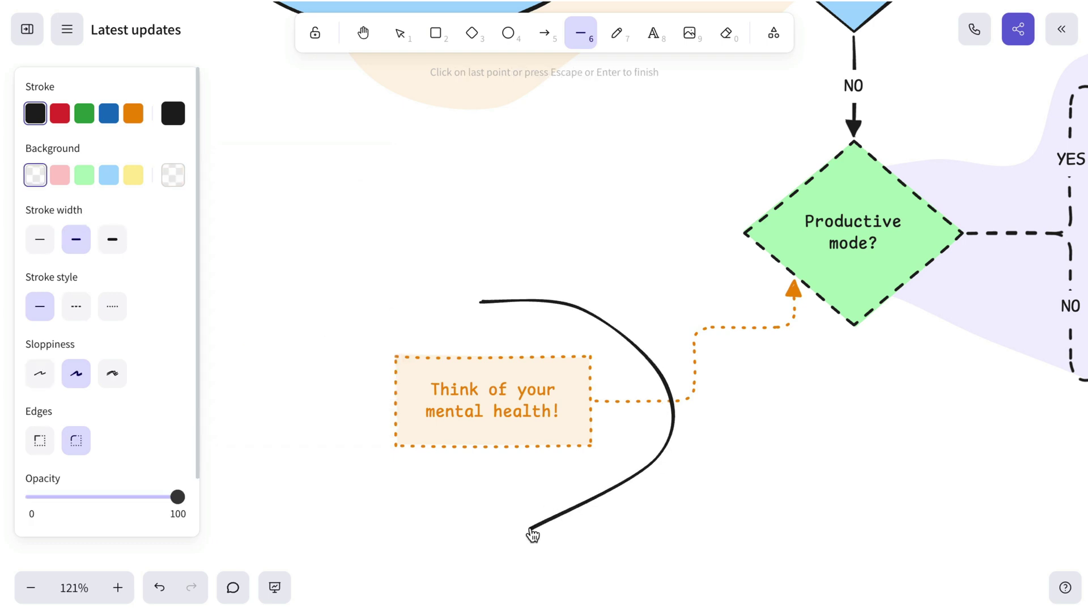
pyautogui.click(531, 528)
pyautogui.click(479, 429)
pyautogui.click(370, 416)
pyautogui.click(421, 344)
pyautogui.click(479, 301)
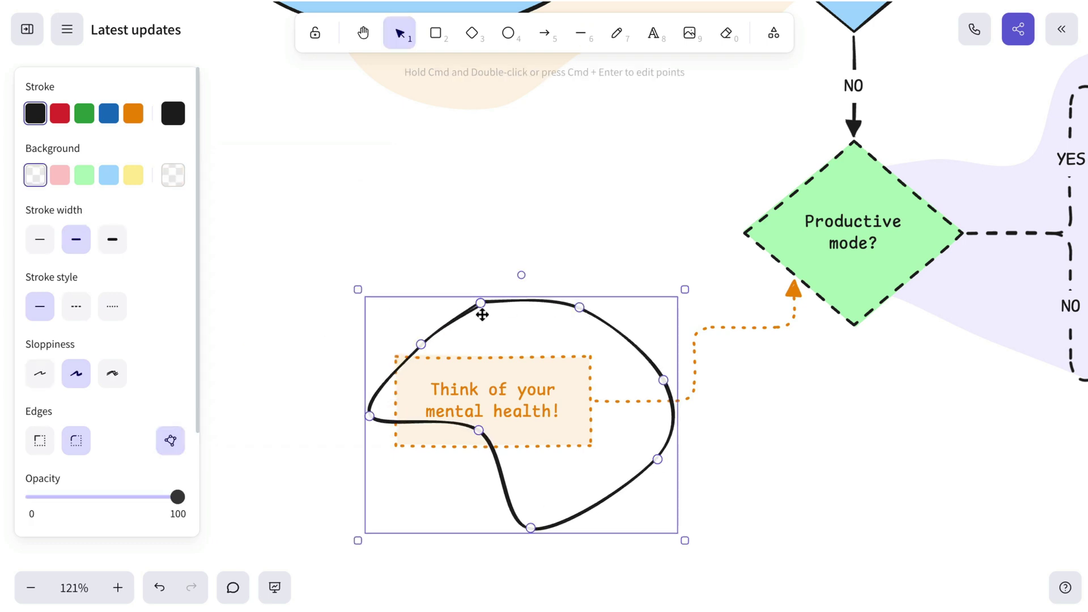
# Drag the loop's points inward so the blob hugs the mental health note
pyautogui.moveTo(481, 303); pyautogui.dragTo(488, 325)
pyautogui.moveTo(579, 308); pyautogui.dragTo(574, 329)
pyautogui.moveTo(663, 380); pyautogui.dragTo(609, 378)
pyautogui.moveTo(658, 459); pyautogui.dragTo(607, 440)
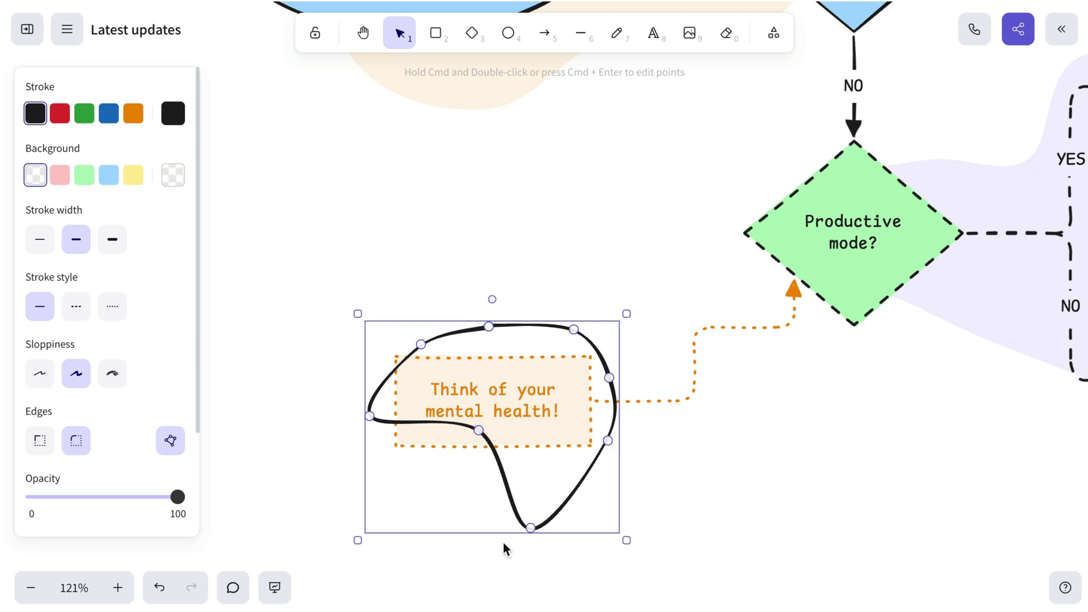
pyautogui.moveTo(530, 527); pyautogui.dragTo(517, 480)
pyautogui.moveTo(478, 429); pyautogui.dragTo(445, 436)
pyautogui.moveTo(369, 415); pyautogui.dragTo(353, 429)
pyautogui.moveTo(421, 344); pyautogui.dragTo(415, 364)
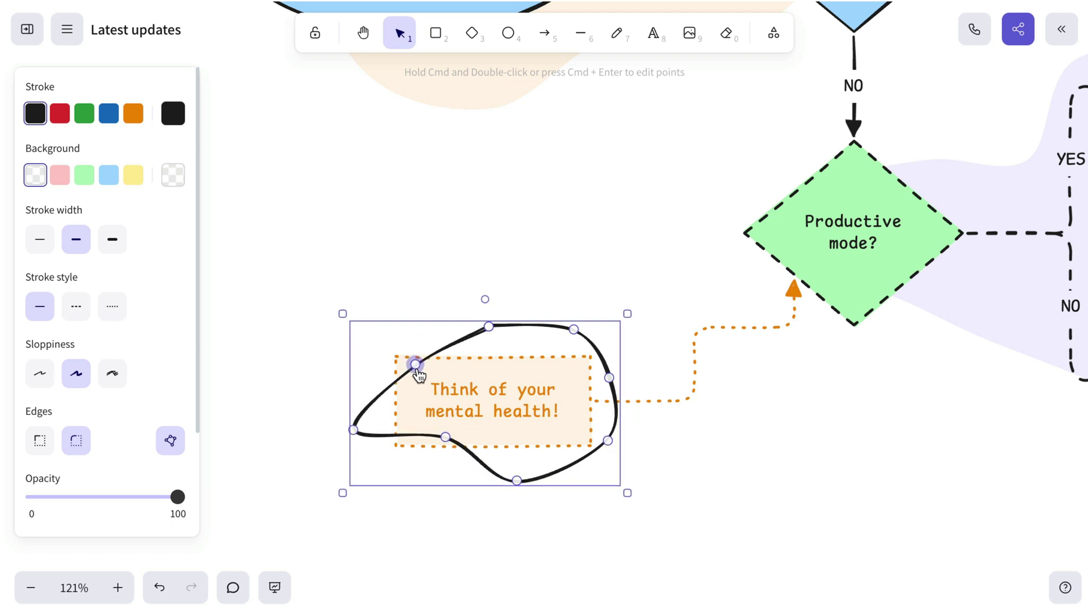
pyautogui.moveTo(445, 436); pyautogui.dragTo(446, 473)
pyautogui.moveTo(517, 481); pyautogui.dragTo(518, 457)
pyautogui.moveTo(353, 430); pyautogui.dragTo(370, 418)
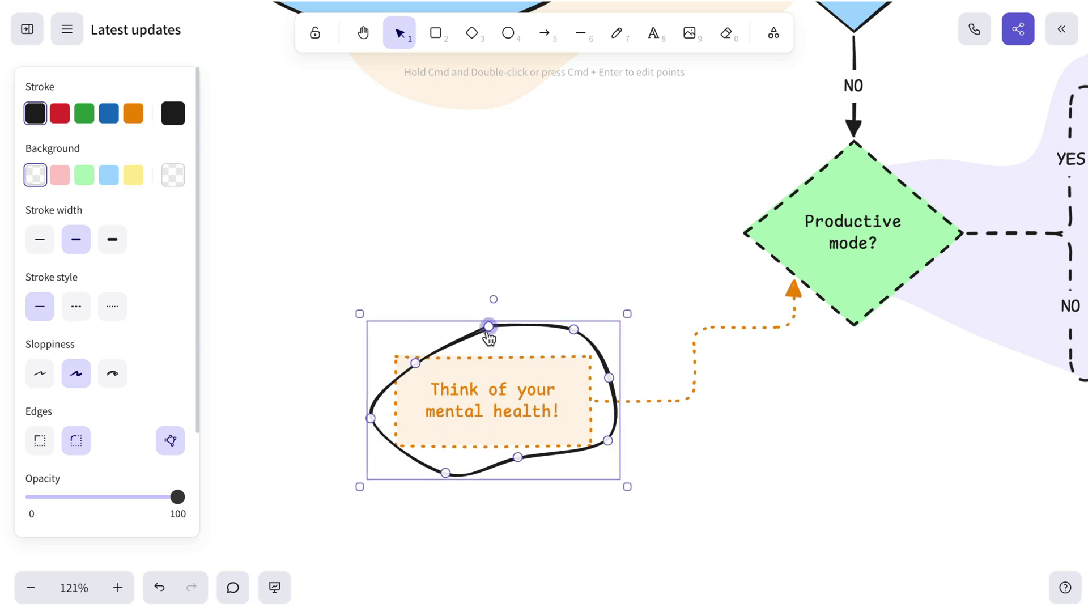
pyautogui.moveTo(488, 327); pyautogui.dragTo(492, 339)
pyautogui.moveTo(574, 329); pyautogui.dragTo(562, 335)
# Fill the blob with the lightest cyan, remove its stroke, send it to back, and fit the view
pyautogui.click(177, 181)
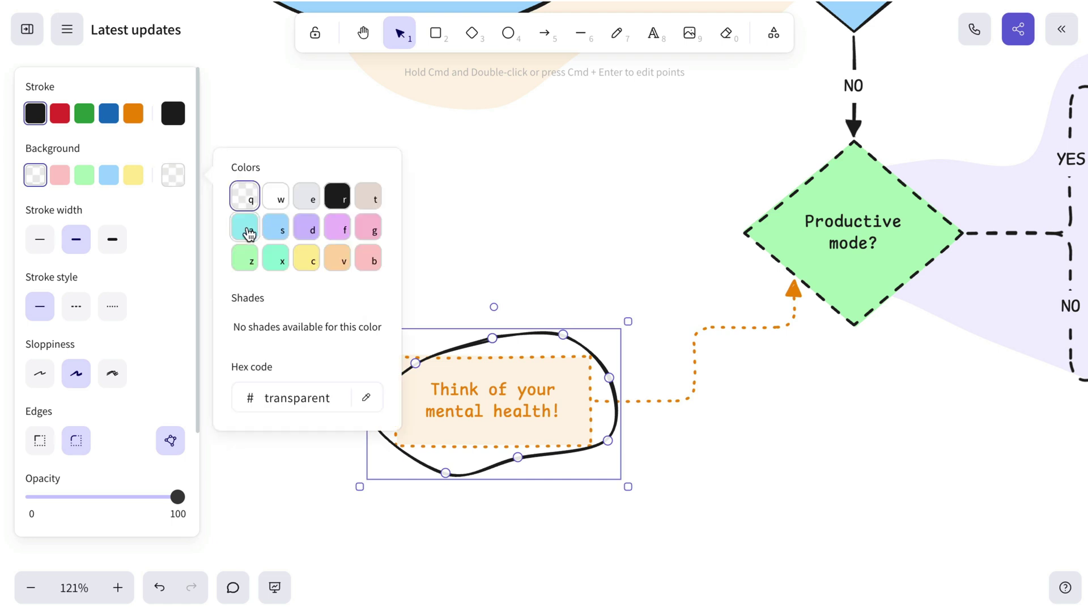
pyautogui.click(246, 229)
pyautogui.click(244, 325)
pyautogui.click(173, 112)
pyautogui.click(244, 134)
pyautogui.rightClick(480, 386)
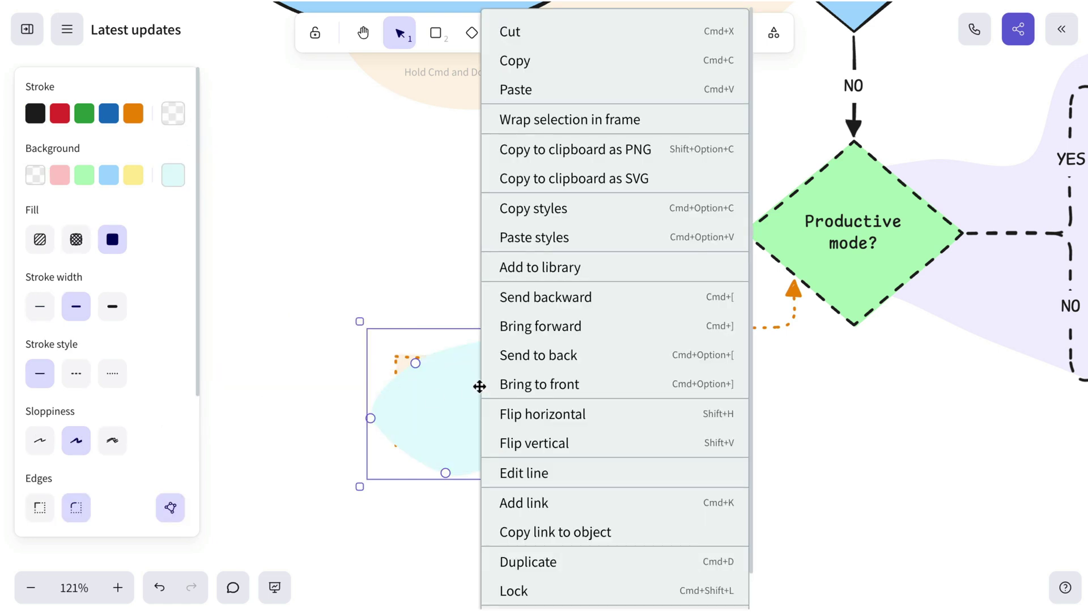
pyautogui.click(537, 354)
pyautogui.click(813, 466)
pyautogui.hotkey('shift', '1')
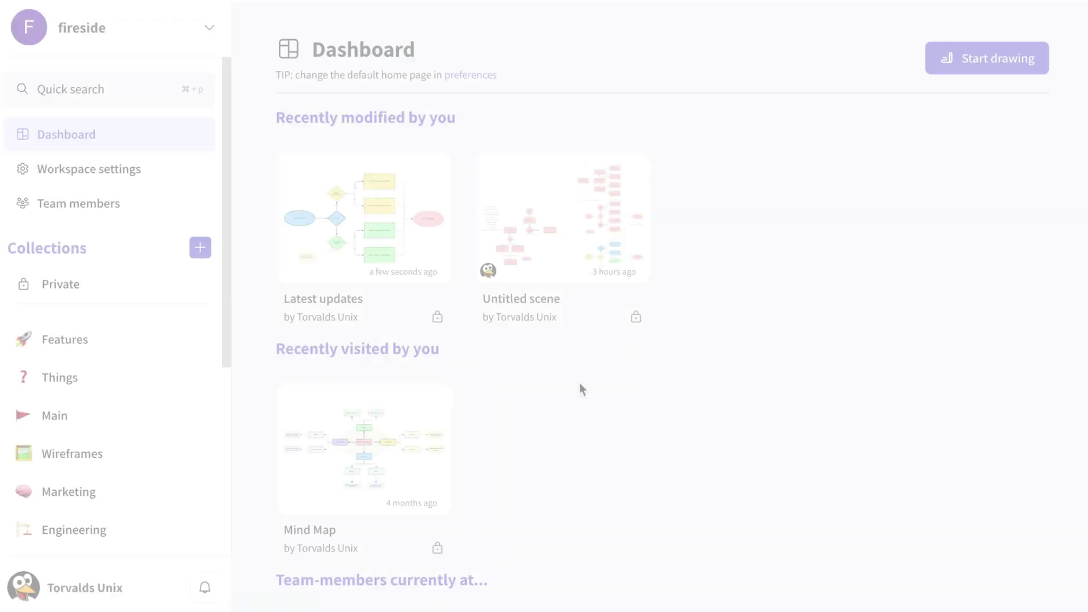
# Export all scenes from Workspace settings > Workspace export, then close the settings
pyautogui.click(164, 173)
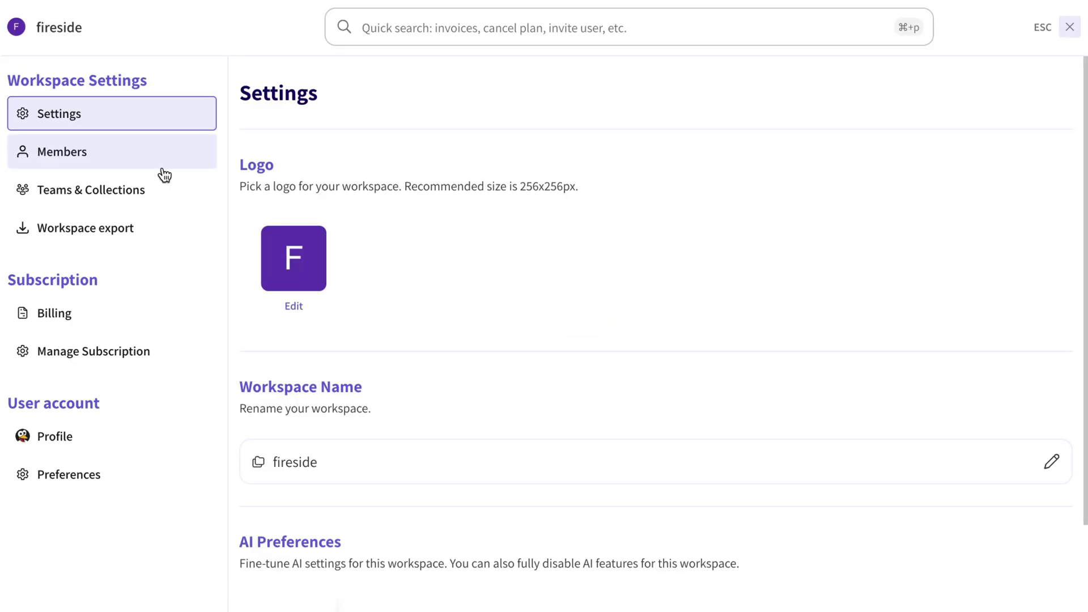
pyautogui.click(165, 238)
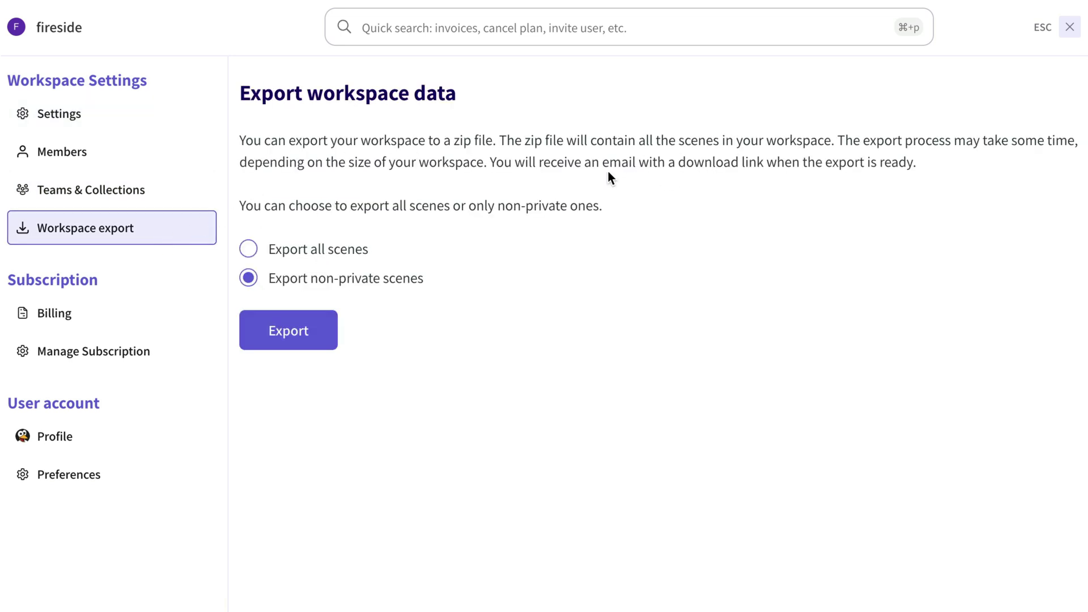
pyautogui.click(250, 249)
pyautogui.click(318, 330)
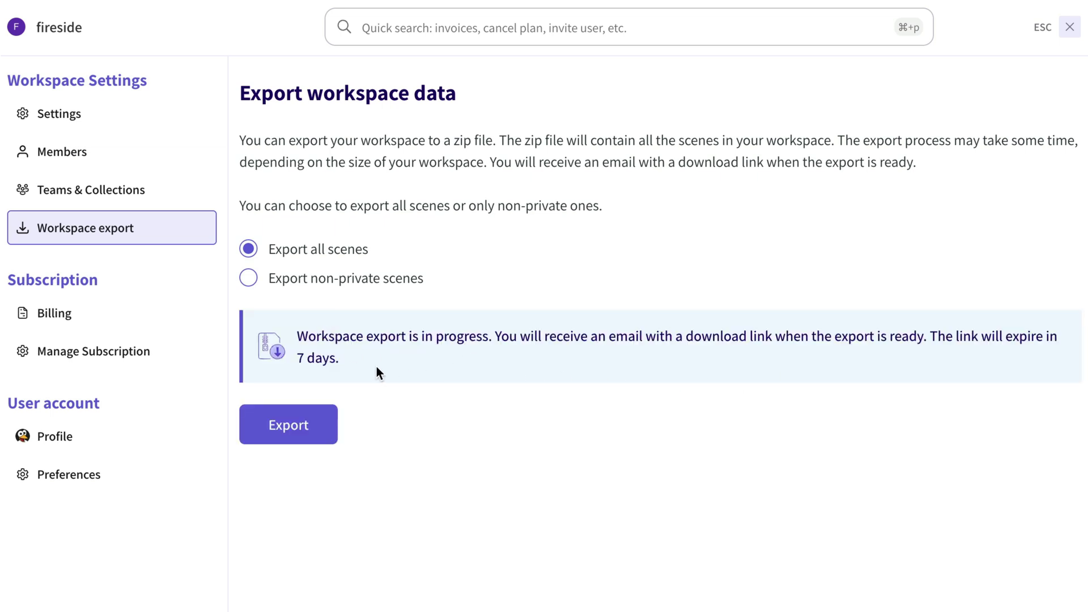
pyautogui.press('Escape')
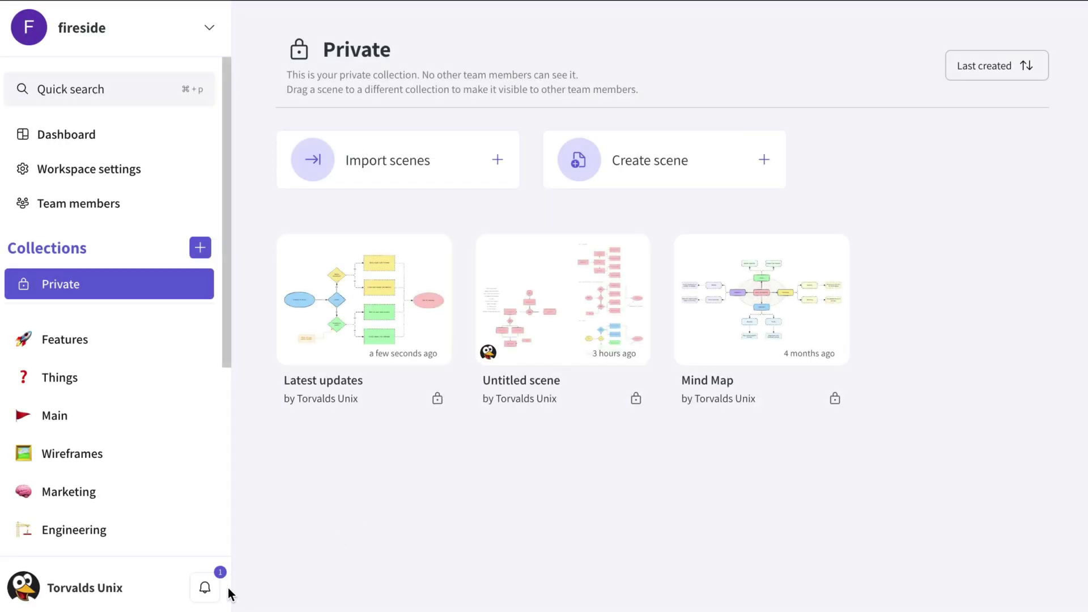
# Download the finished export from the notifications, then start another Export all scenes export
pyautogui.click(204, 586)
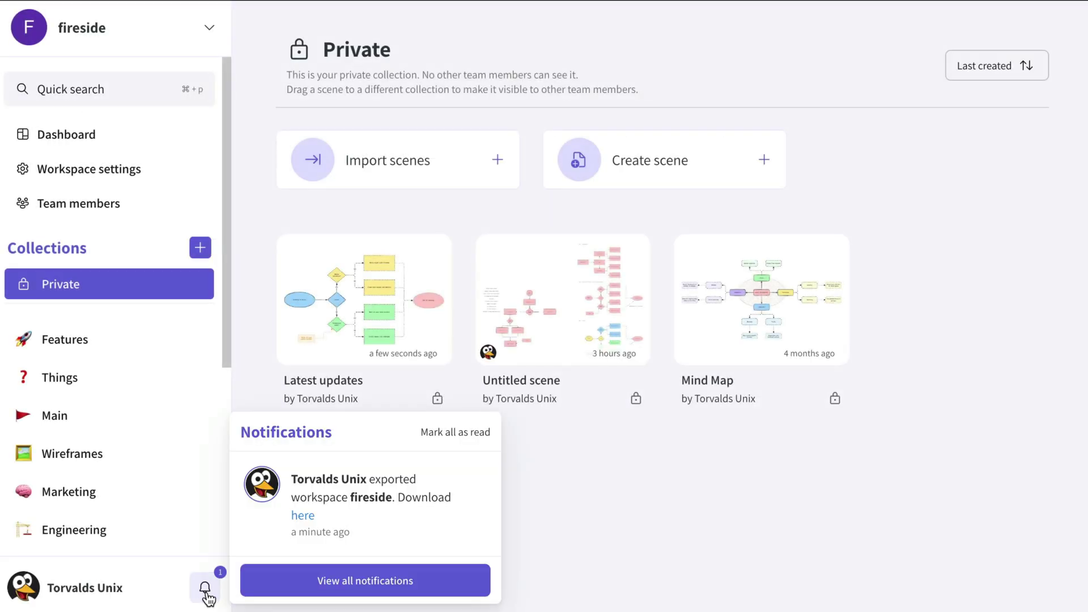
pyautogui.click(303, 515)
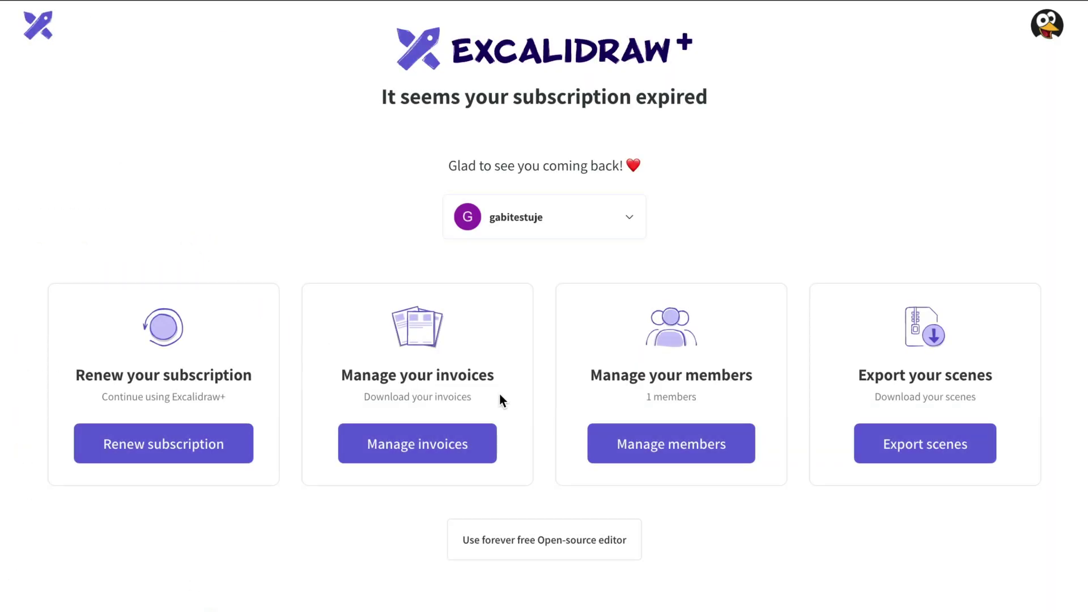
pyautogui.click(924, 451)
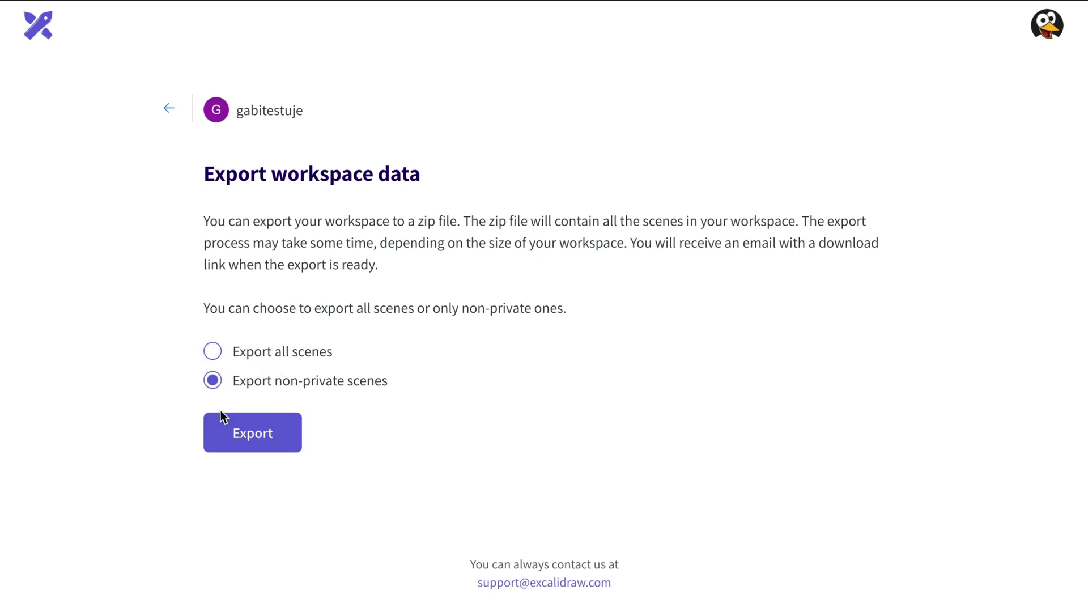
pyautogui.click(214, 351)
pyautogui.click(254, 436)
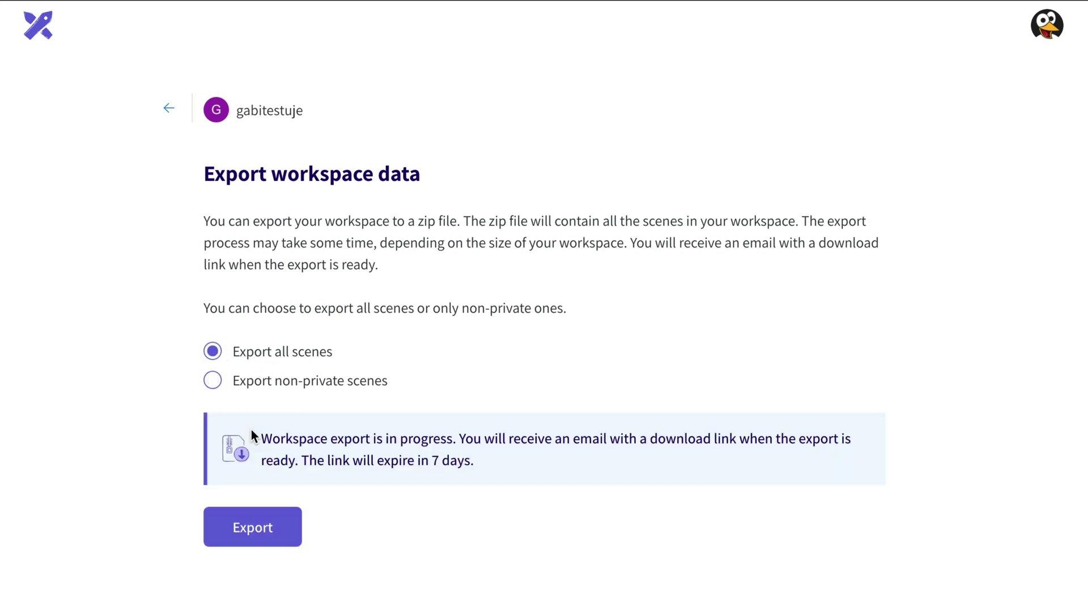